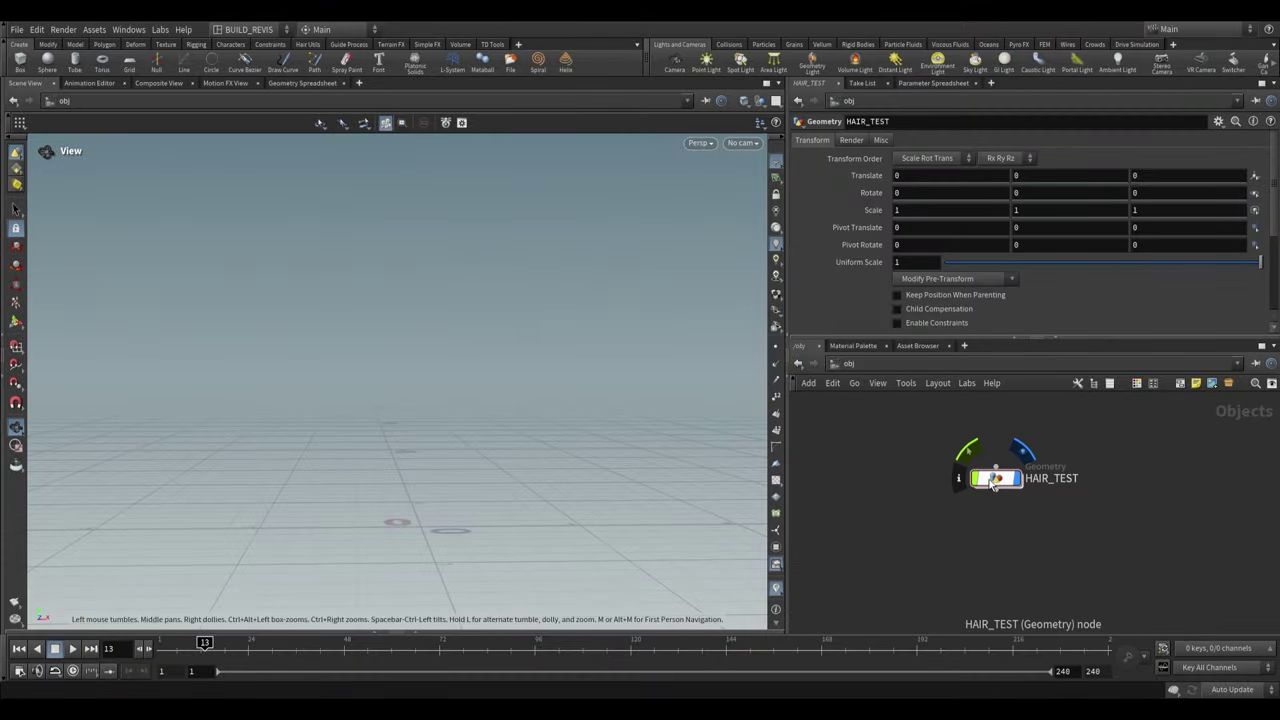
# Enter the HAIR_TEST geometry object and add a Hair Generate node to its empty network
pyautogui.doubleClick(993, 481)
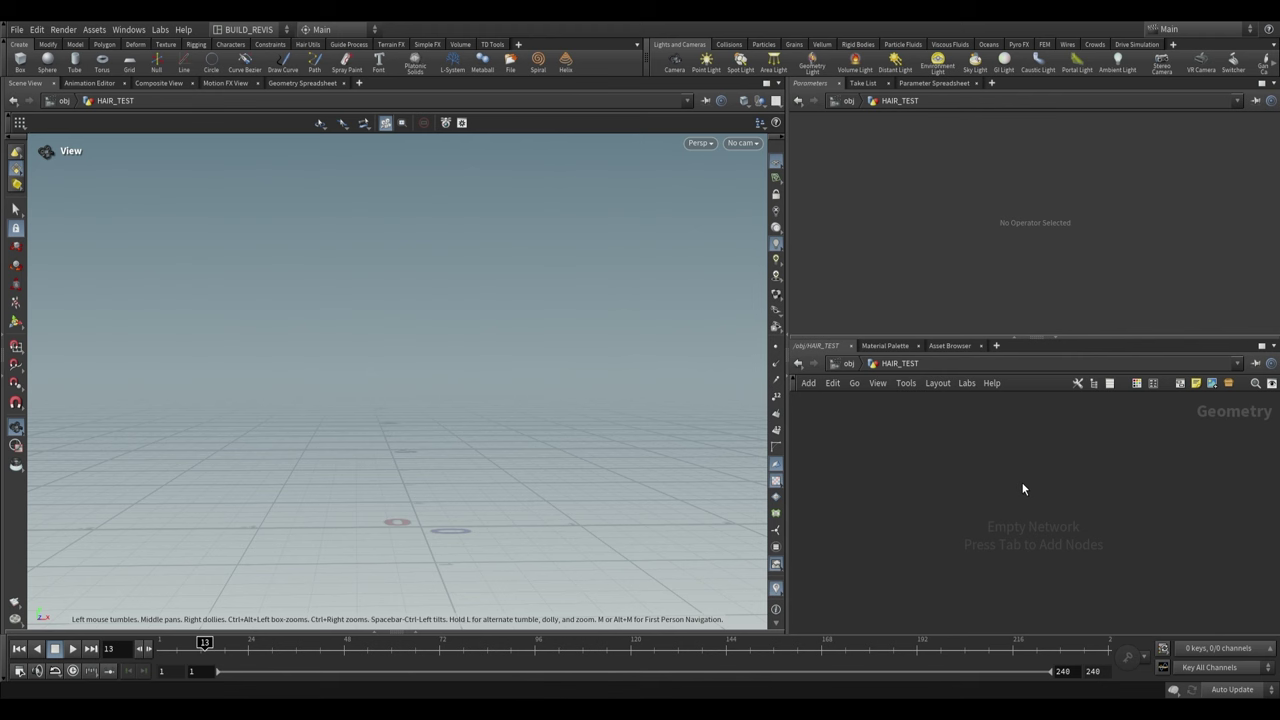
pyautogui.press('Tab')
pyautogui.write('hair')
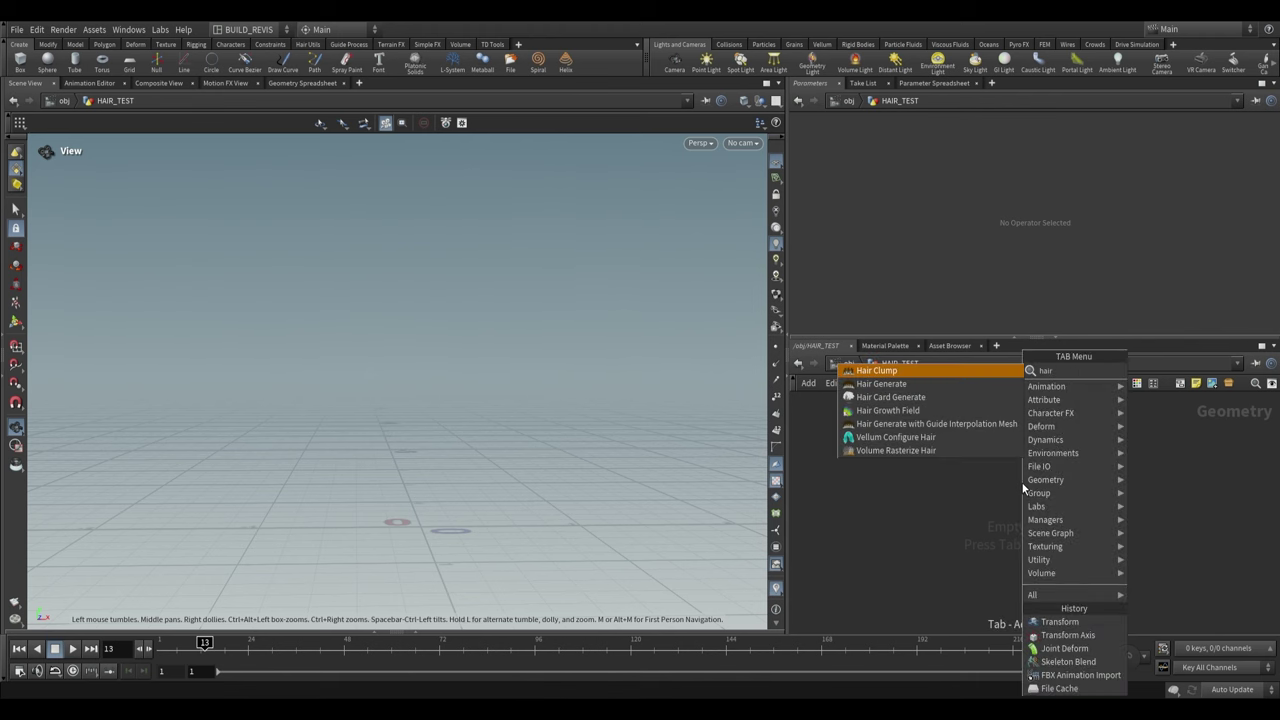
pyautogui.write(' ge')
pyautogui.press('Return')
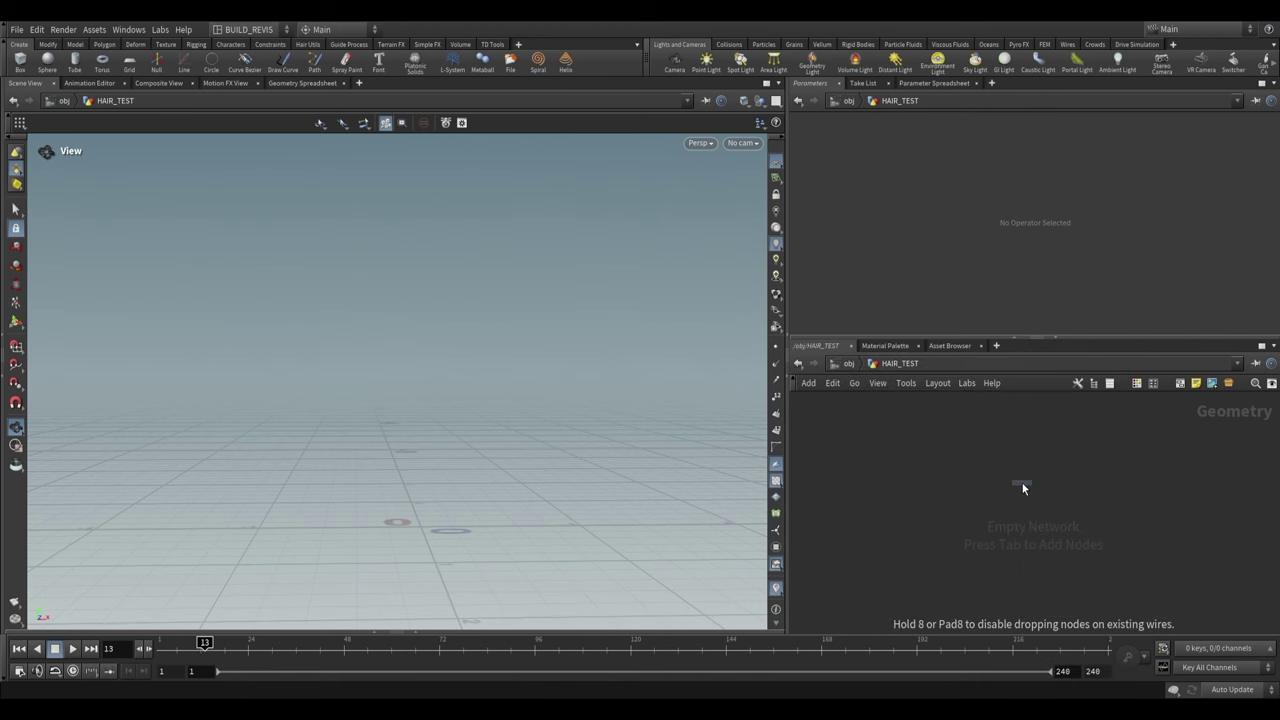
pyautogui.click(1000, 512)
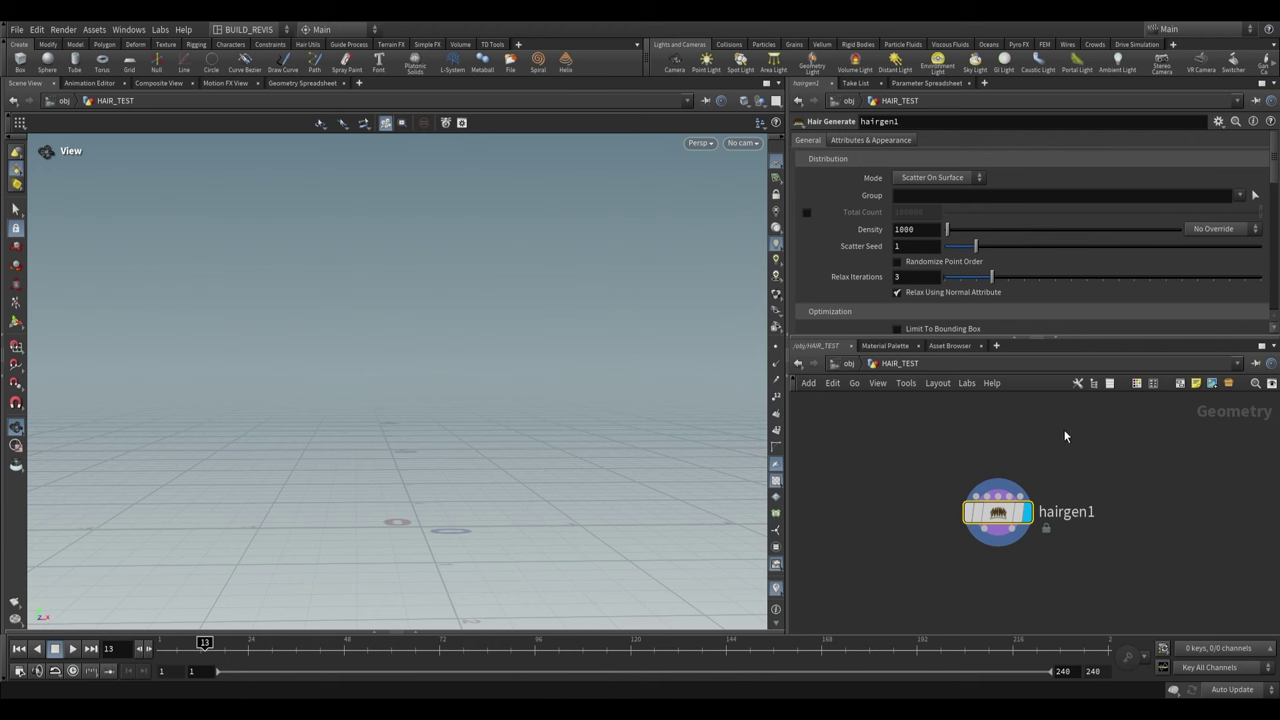
# Add a Sphere node above the Hair Generate node, with primitive type Polygon and frequency 8
pyautogui.press('Tab')
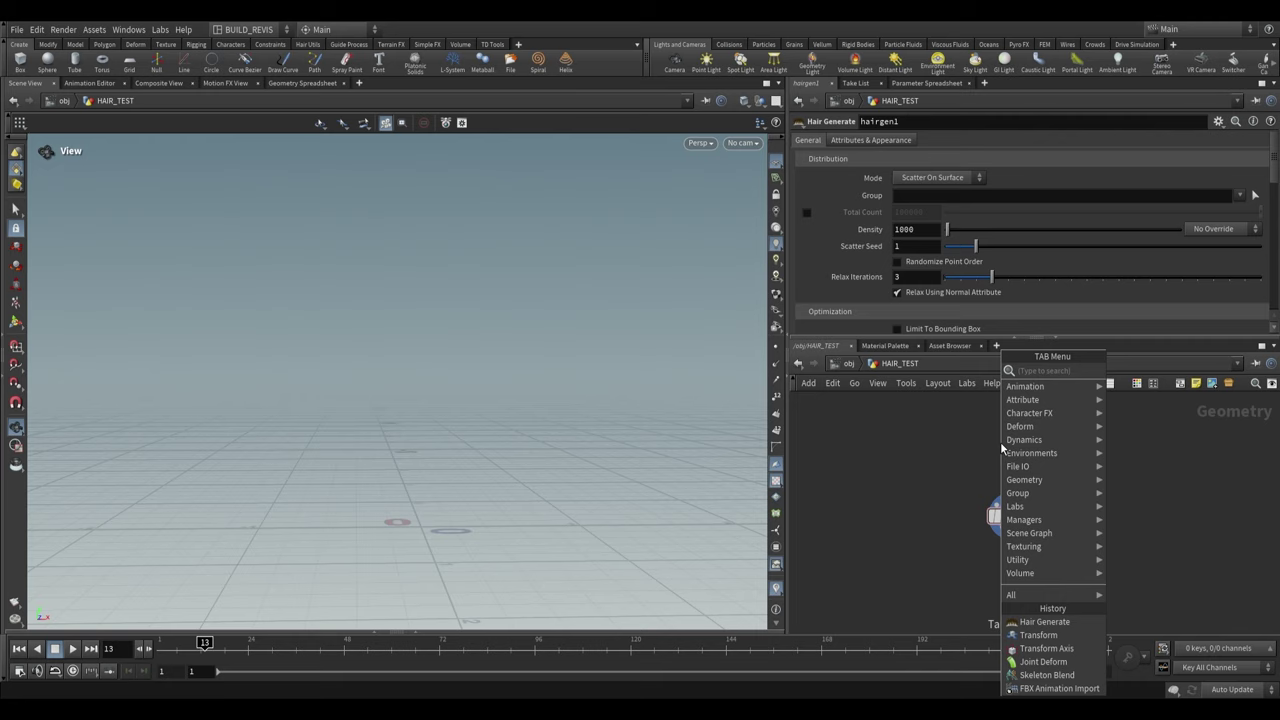
pyautogui.write('sph')
pyautogui.press('Return')
pyautogui.click(962, 451)
pyautogui.click(930, 146)
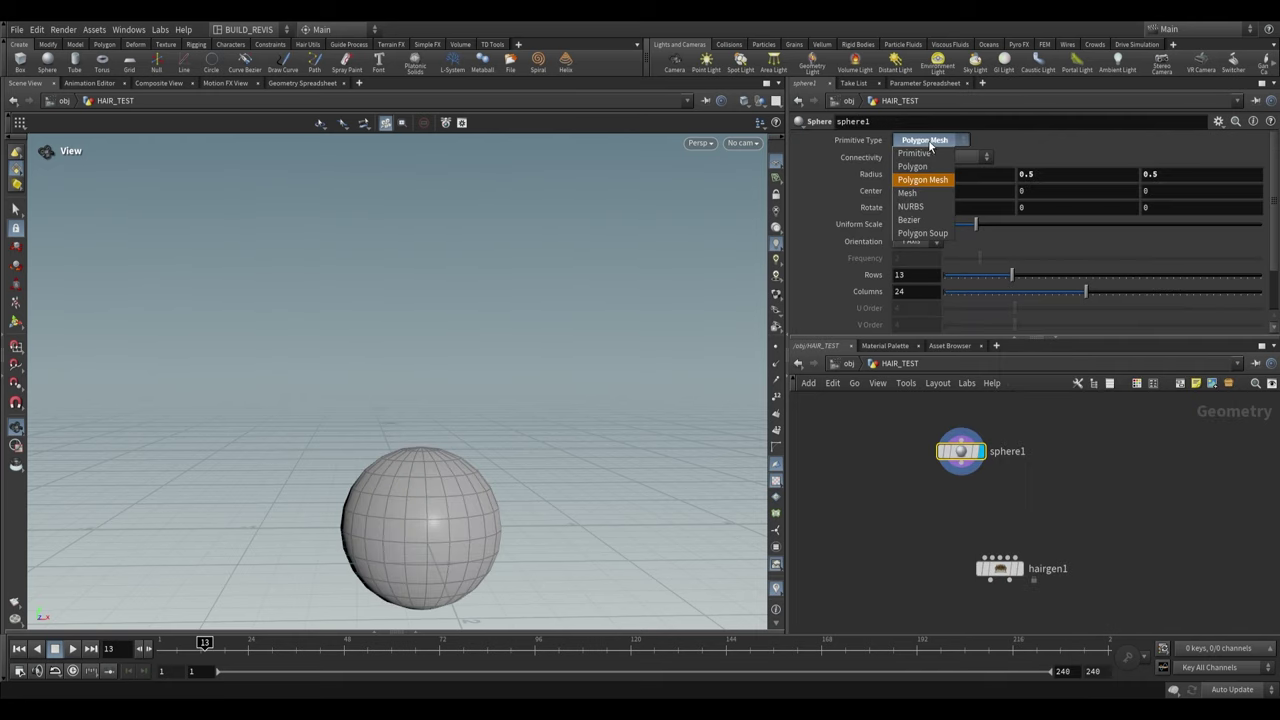
pyautogui.click(912, 166)
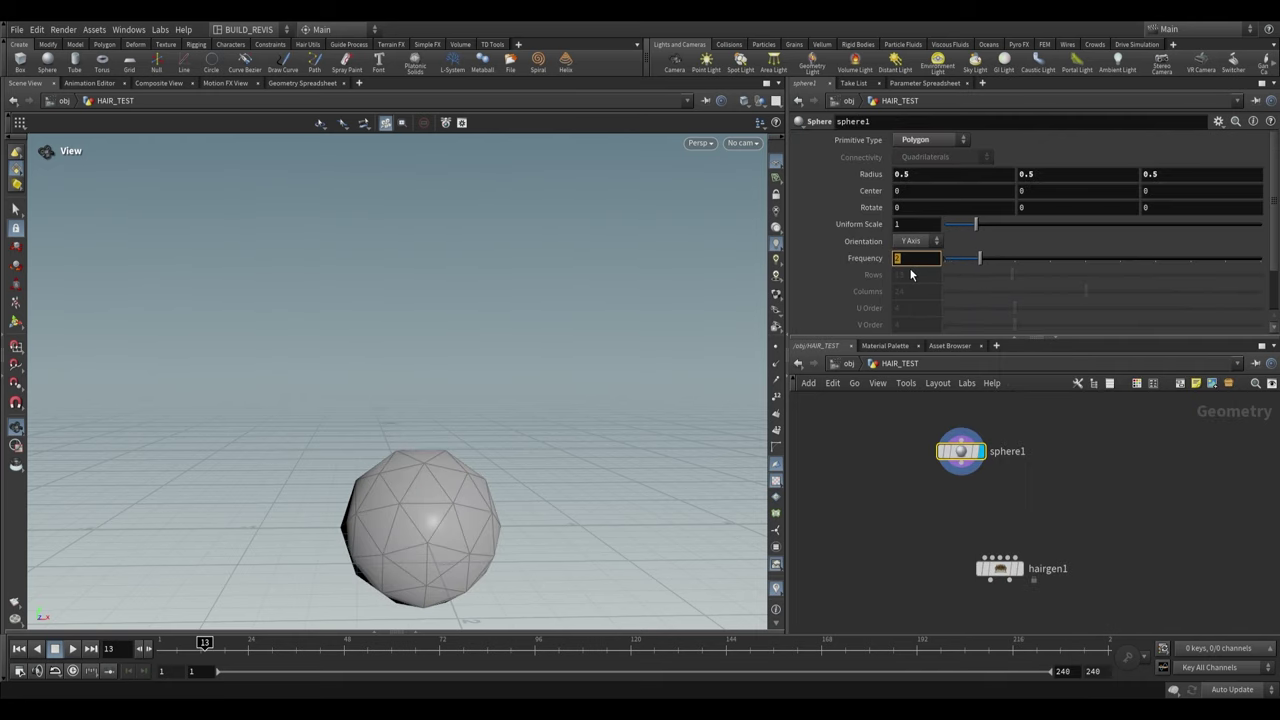
pyautogui.press('Return')
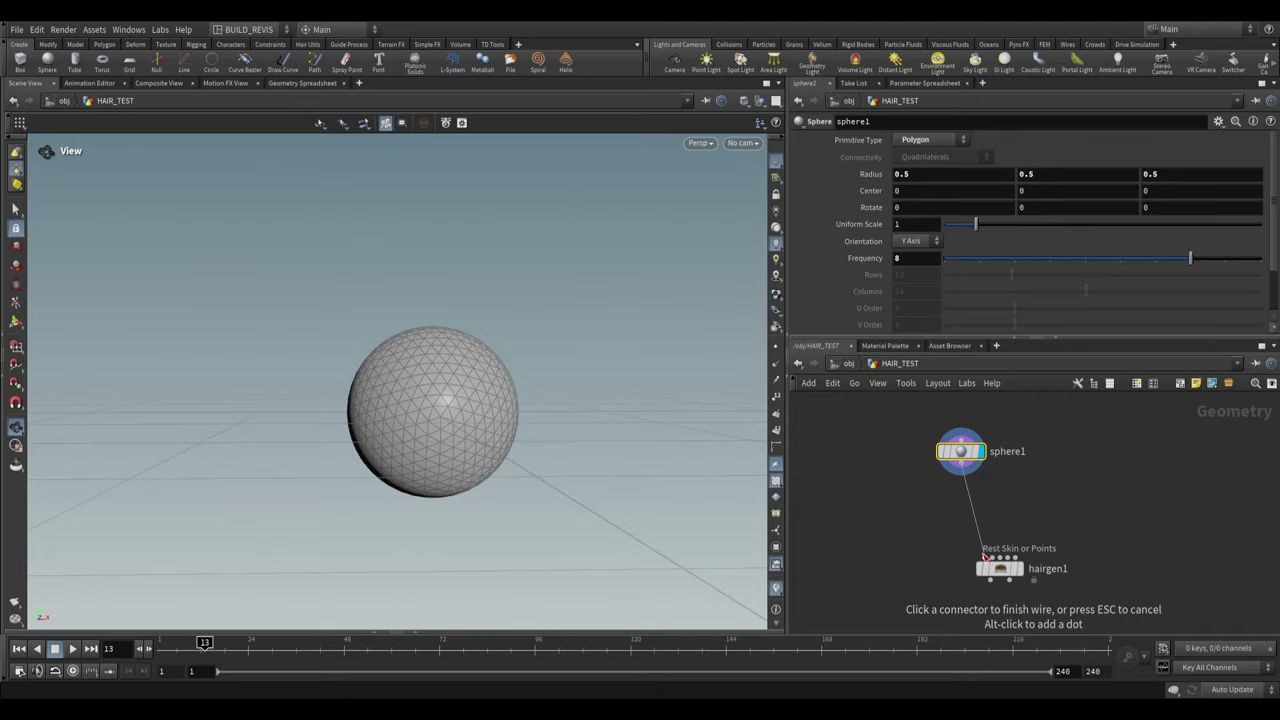
# Wire the sphere into the Hair Generate node's rest skin input, display the generated hair, and inspect its node information
pyautogui.click(985, 558)
pyautogui.moveTo(993, 566); pyautogui.dragTo(992, 512)
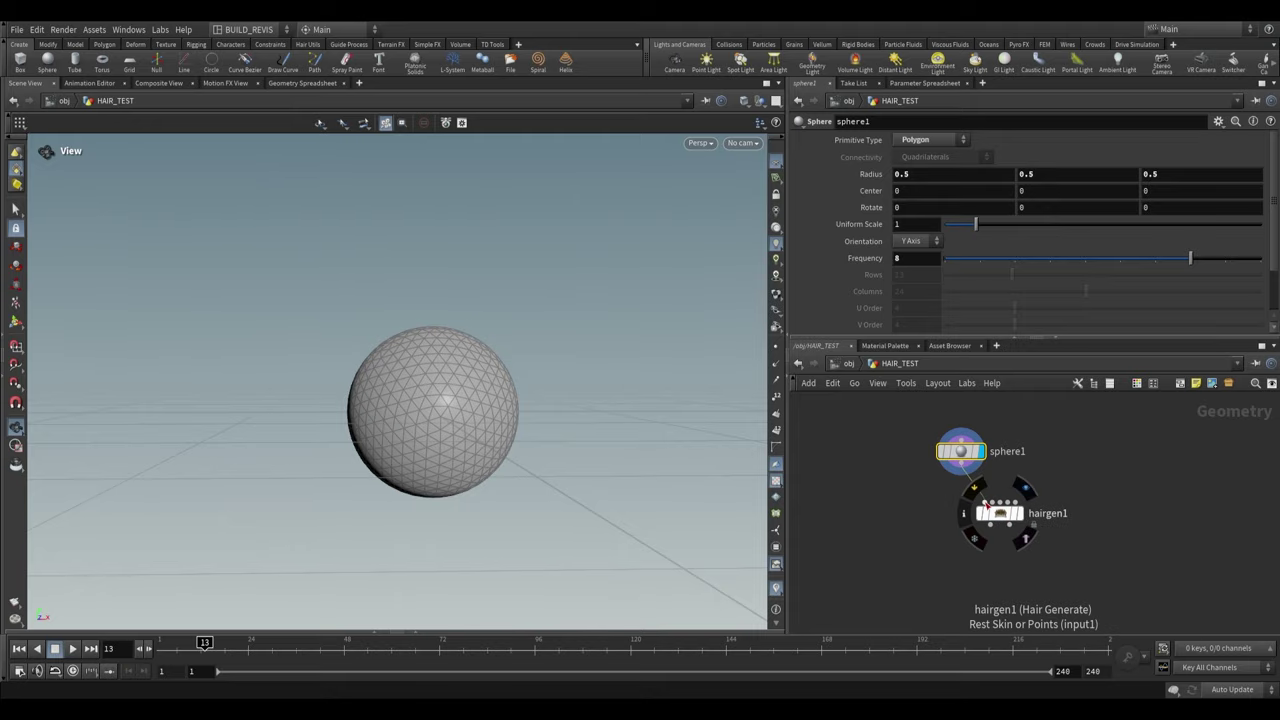
pyautogui.click(1019, 513)
pyautogui.click(1000, 514)
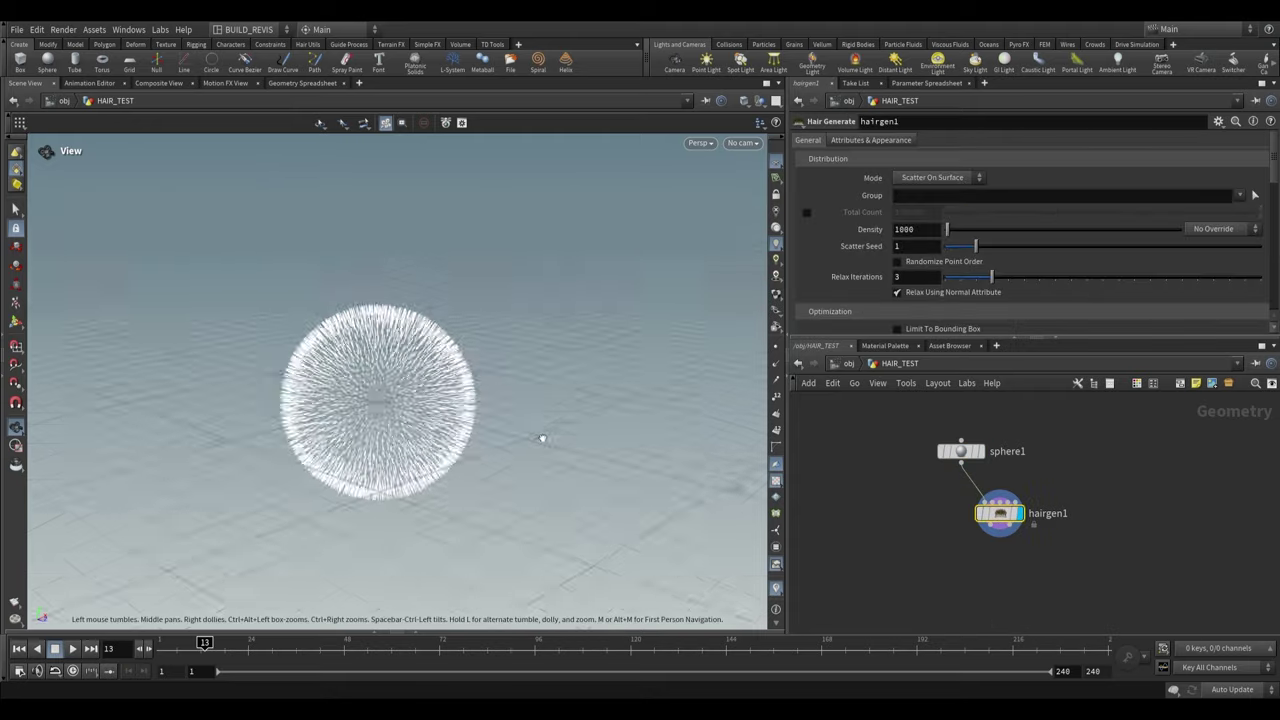
pyautogui.moveTo(541, 437); pyautogui.dragTo(386, 408)
pyautogui.scroll(3, 379, 409)
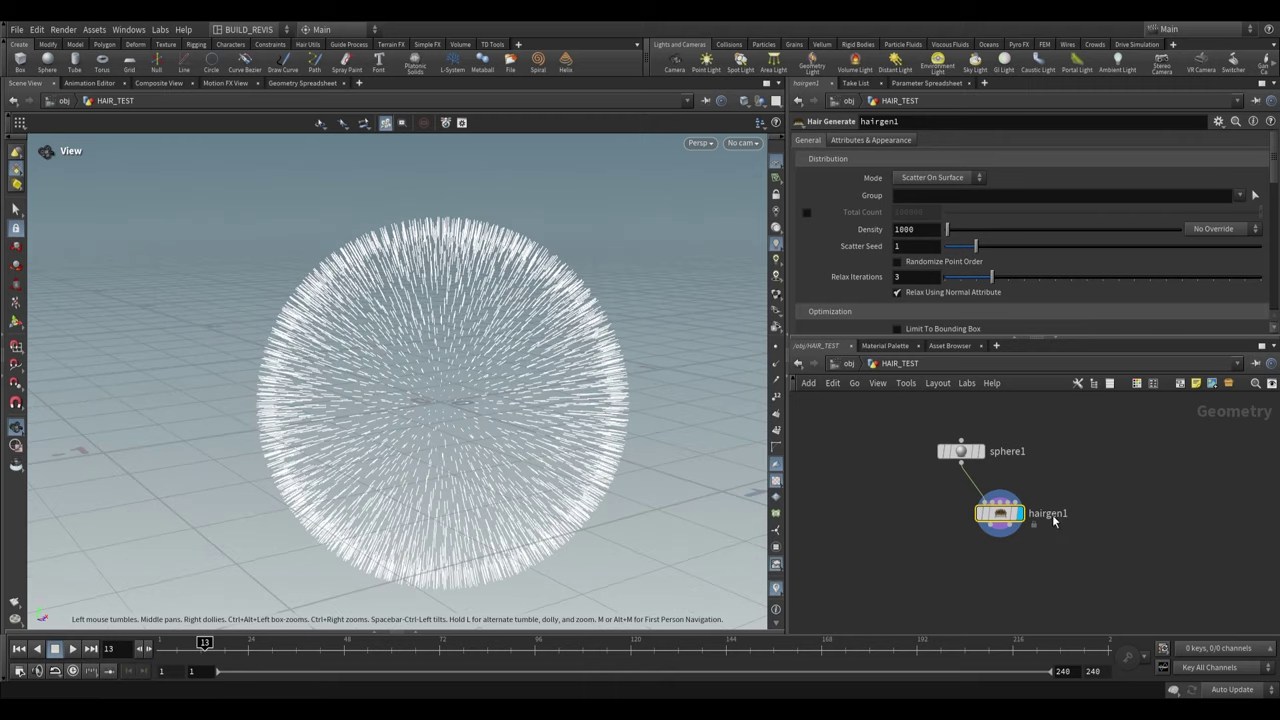
pyautogui.middleClick(1007, 515)
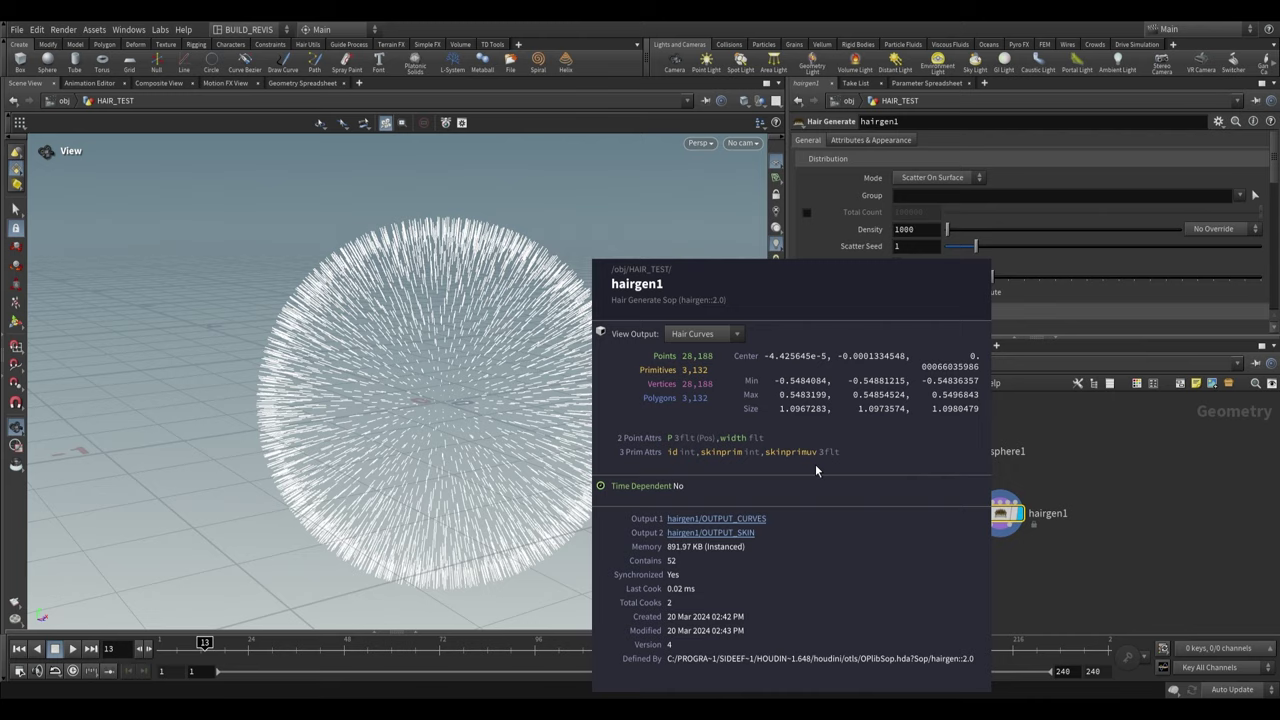
pyautogui.scroll(-2, 477, 403)
pyautogui.moveTo(477, 403); pyautogui.dragTo(475, 412)
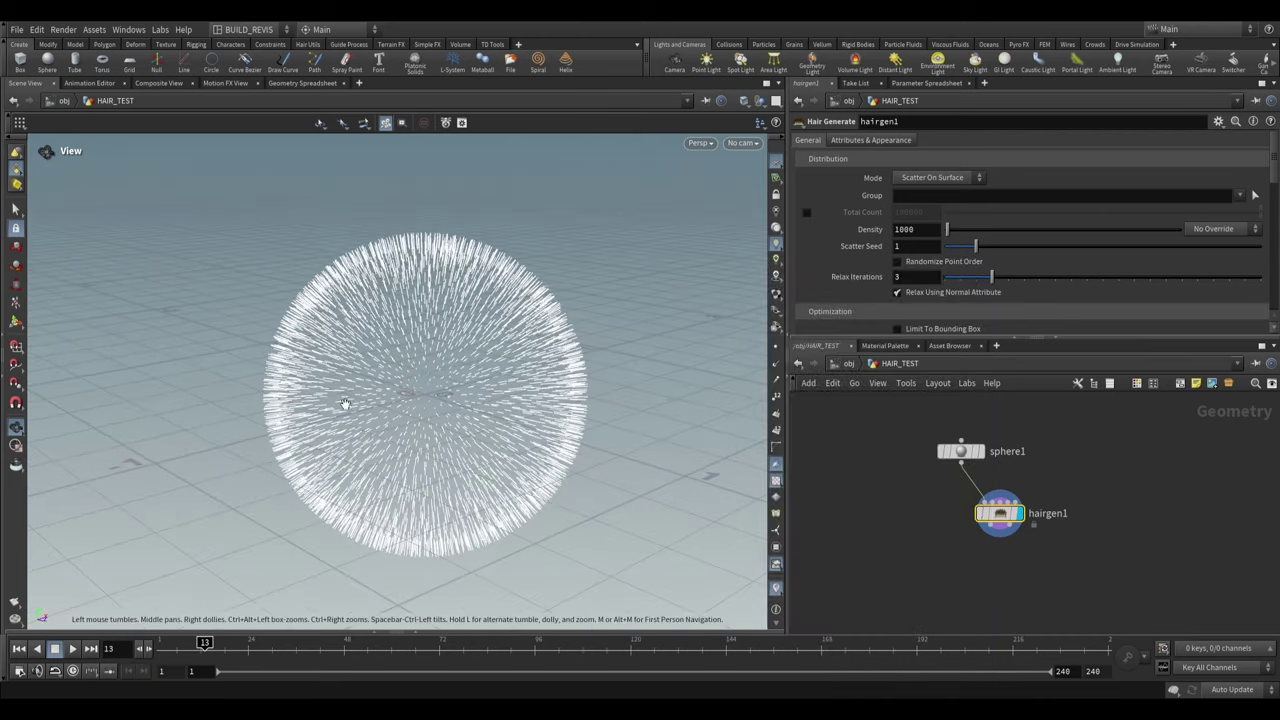
pyautogui.moveTo(346, 404); pyautogui.dragTo(381, 278)
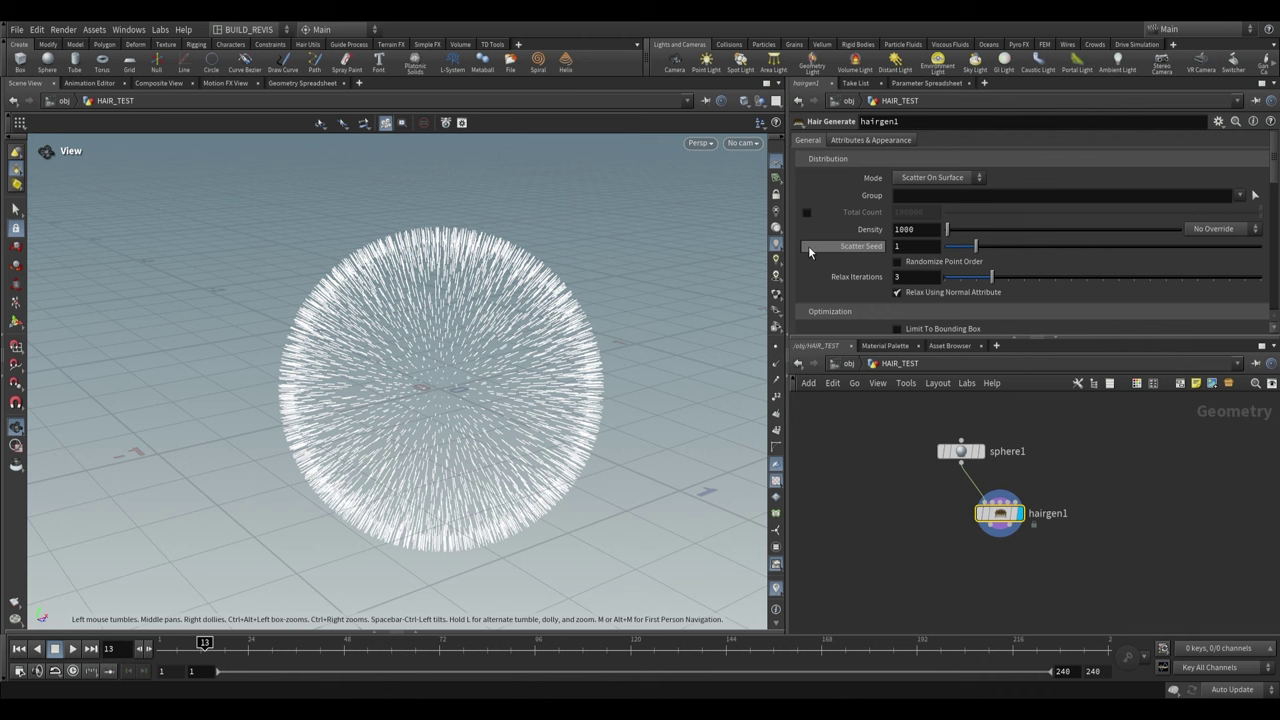
# Override the hair density with a Skin Attribute named density and create the paint nodes for it
pyautogui.moveTo(944, 235)
pyautogui.mouseDown()
pyautogui.moveTo(980, 240)
pyautogui.moveTo(948, 238)
pyautogui.mouseUp()
pyautogui.keyDown('ctrl'); pyautogui.middleClick(854, 234); pyautogui.keyUp('ctrl')
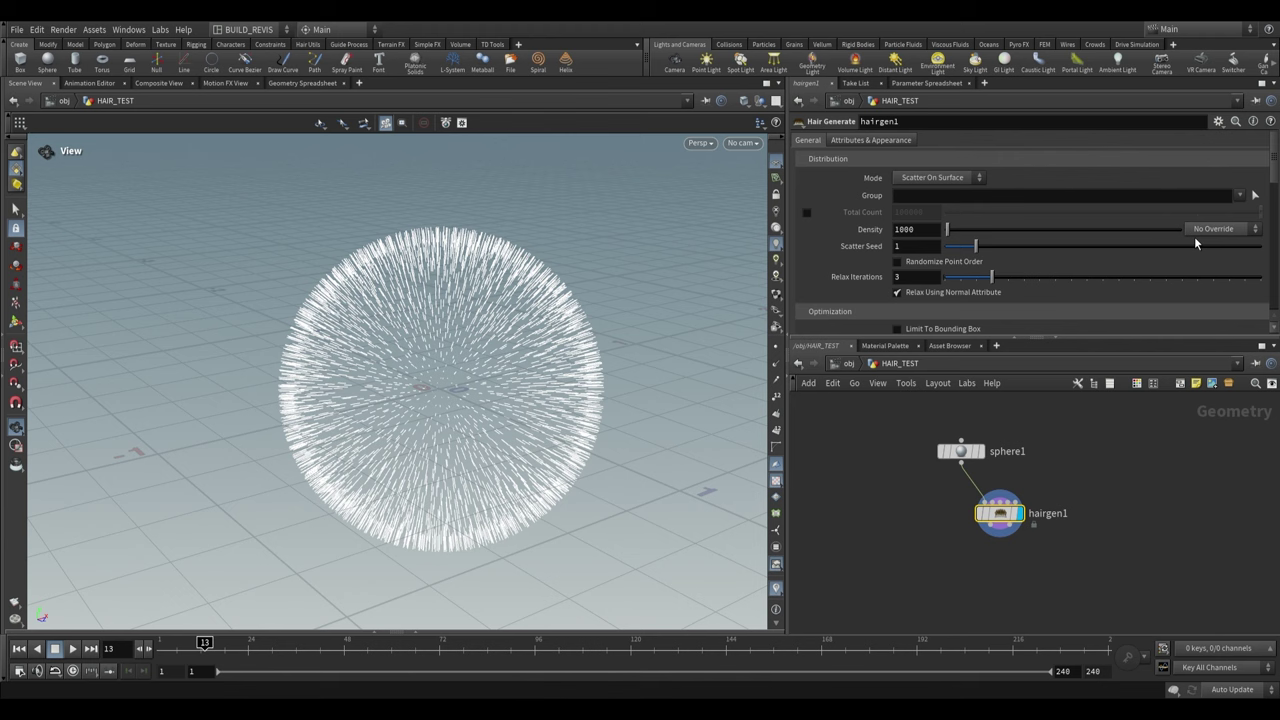
pyautogui.click(1212, 256)
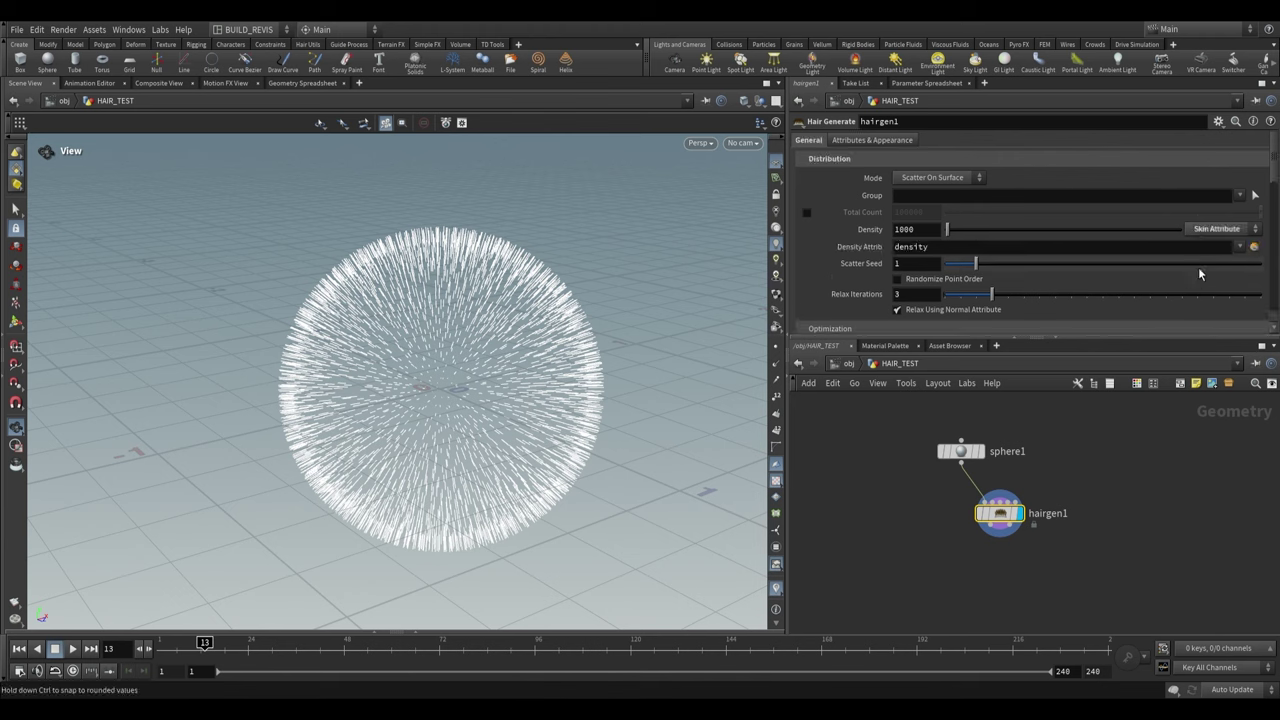
pyautogui.click(1254, 251)
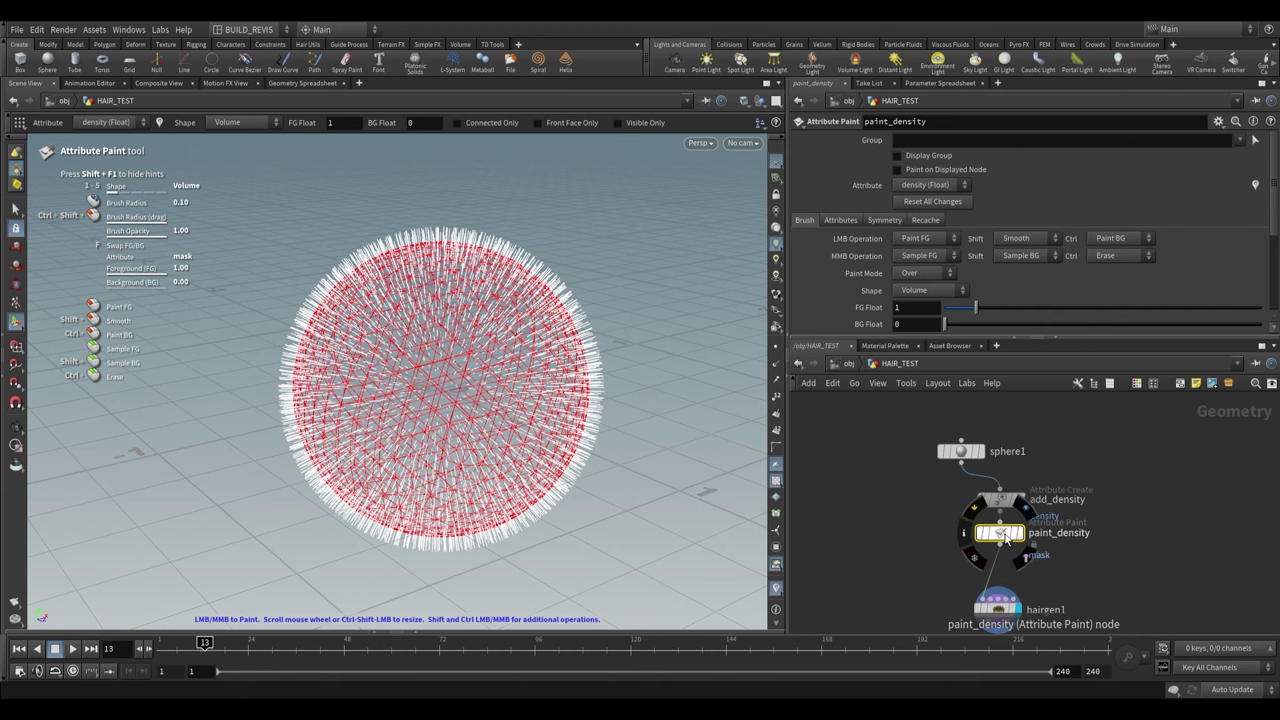
# Display the add_density node and examine its attribute name, class and value settings
pyautogui.click(993, 509)
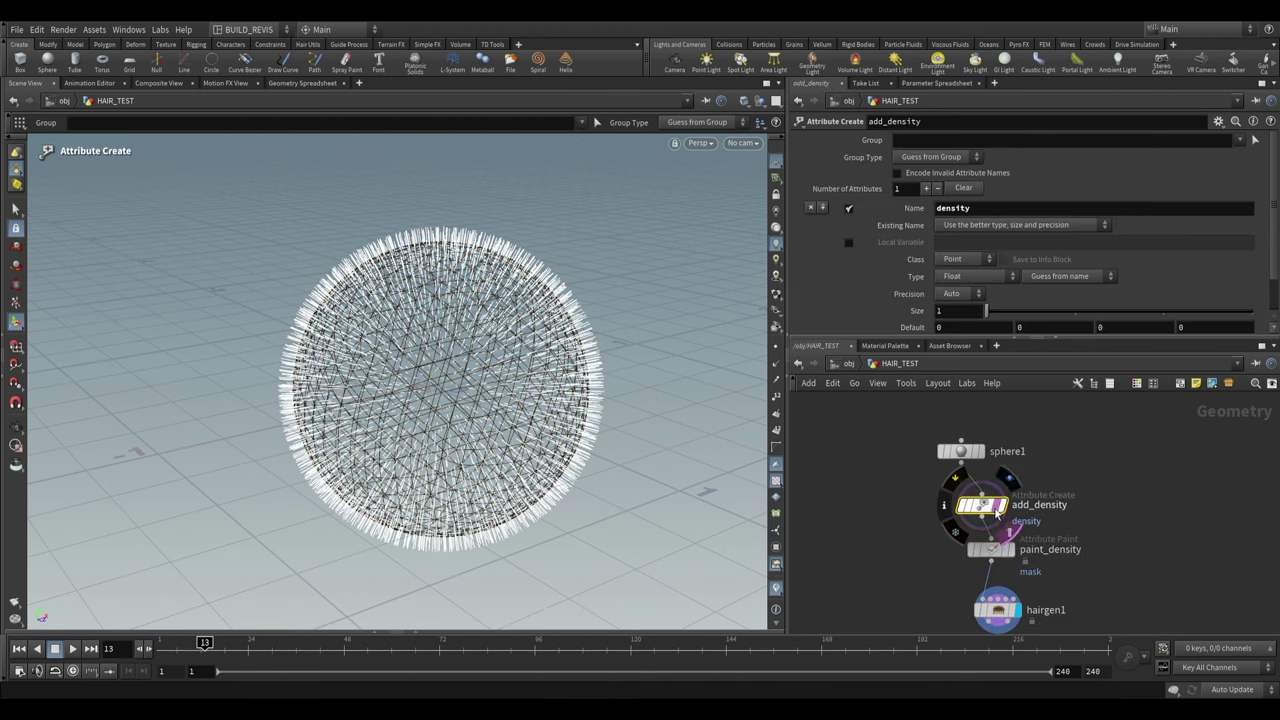
pyautogui.click(997, 508)
pyautogui.scroll(-2, 877, 256)
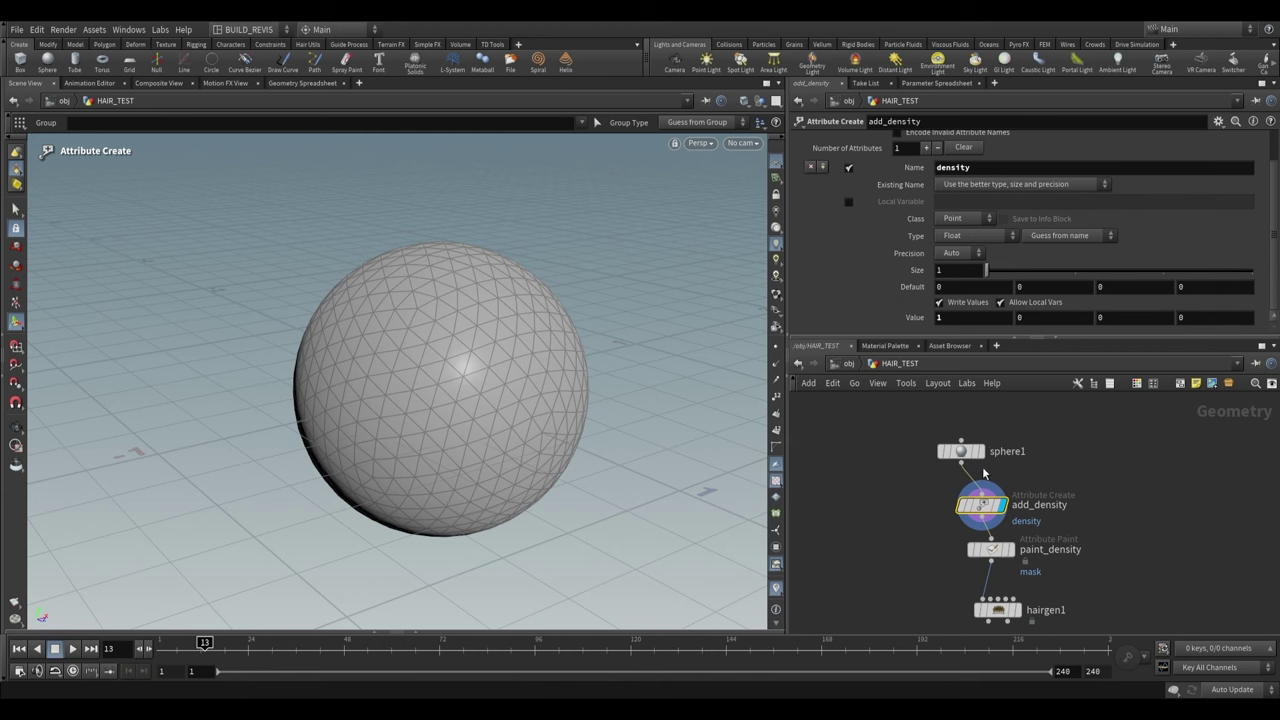
# Paint the density attribute with foreground value 1 over one side of the sphere, and display the Hair Generate result
pyautogui.click(1005, 553)
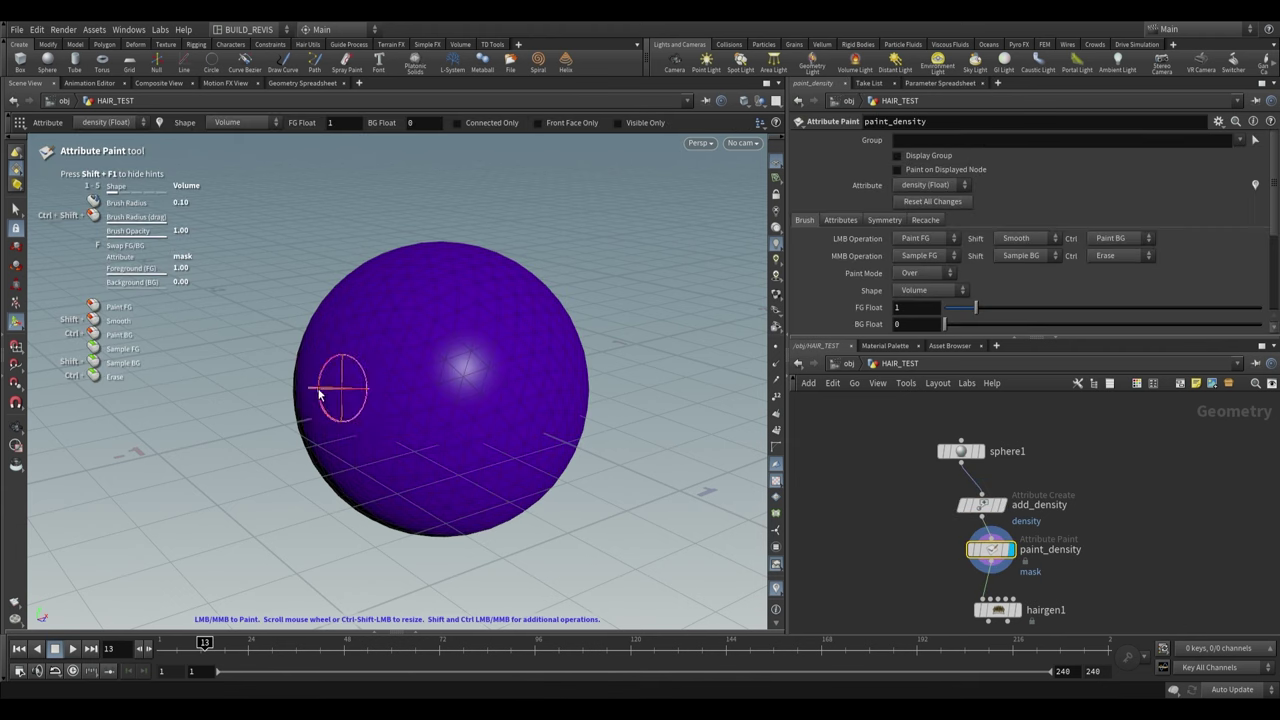
pyautogui.keyDown('alt'); pyautogui.moveTo(472, 382); pyautogui.dragTo(437, 338); pyautogui.keyUp('alt')
pyautogui.keyDown('alt'); pyautogui.moveTo(437, 338); pyautogui.dragTo(409, 298, button='right'); pyautogui.keyUp('alt')
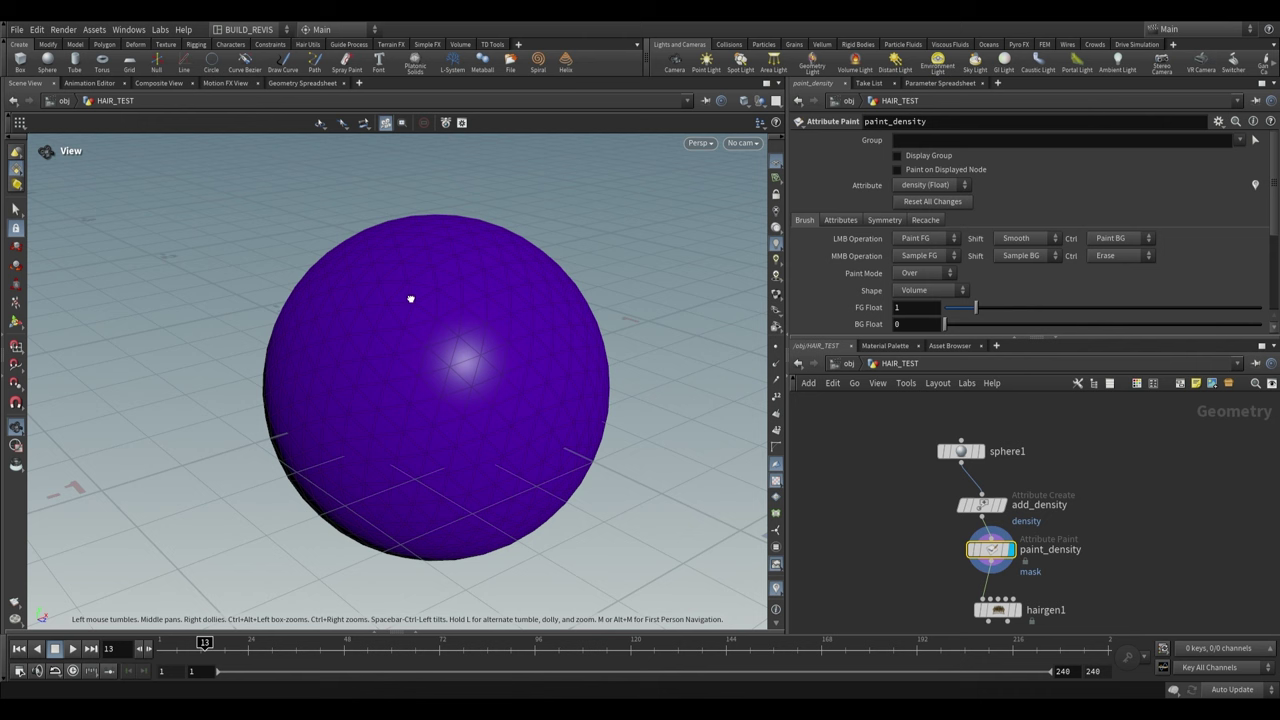
pyautogui.moveTo(476, 283)
pyautogui.mouseDown()
pyautogui.moveTo(342, 376)
pyautogui.moveTo(498, 298)
pyautogui.moveTo(380, 380)
pyautogui.moveTo(506, 429)
pyautogui.mouseUp()
pyautogui.click(982, 570)
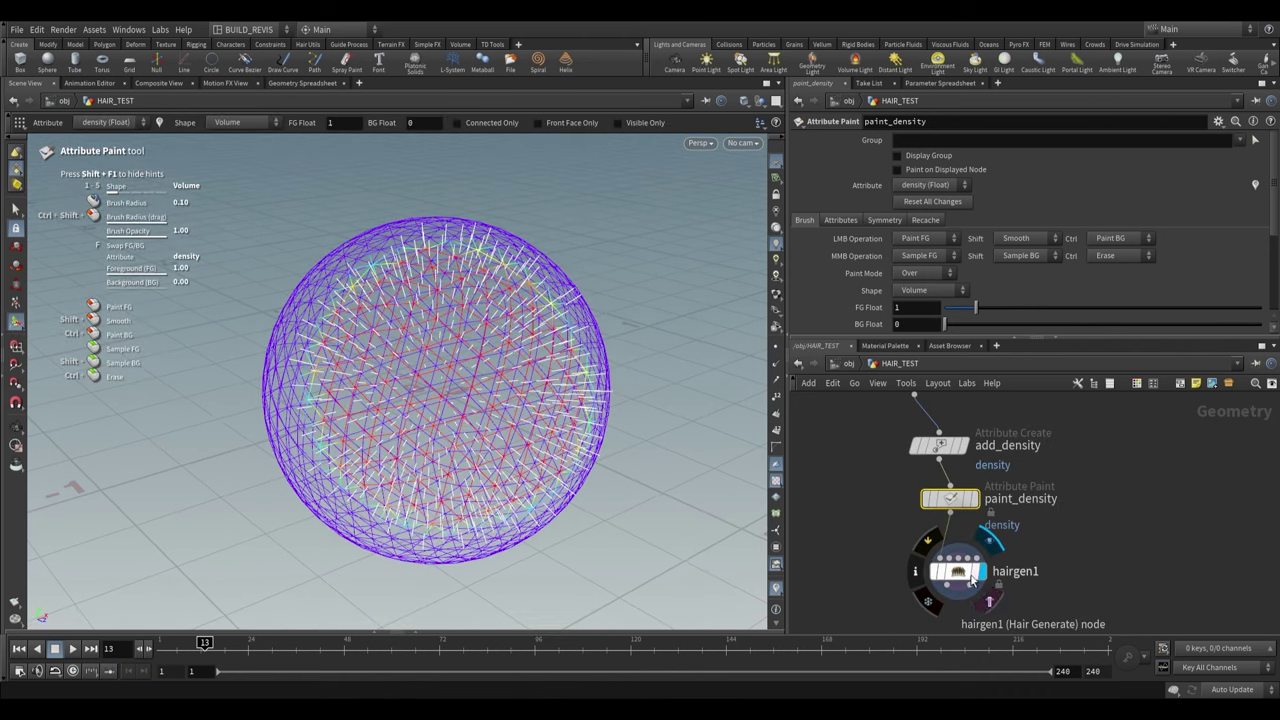
pyautogui.click(959, 572)
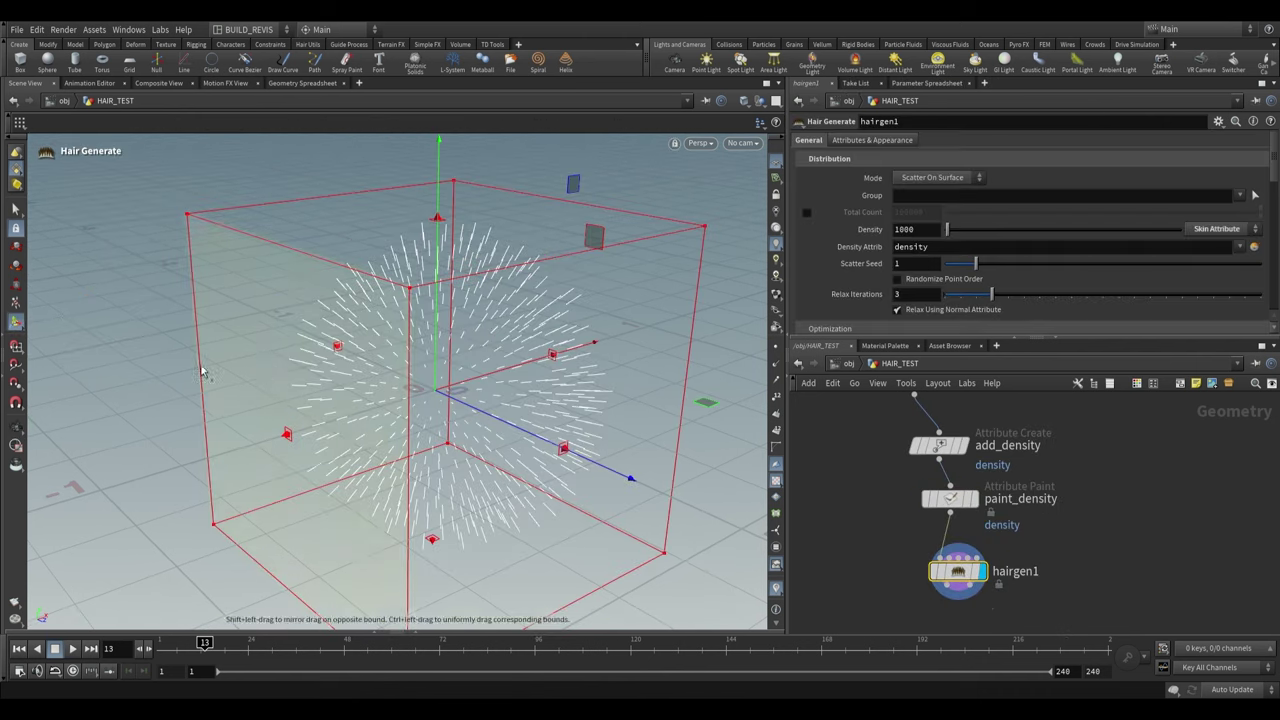
pyautogui.press('Escape')
pyautogui.moveTo(340, 423); pyautogui.dragTo(403, 372)
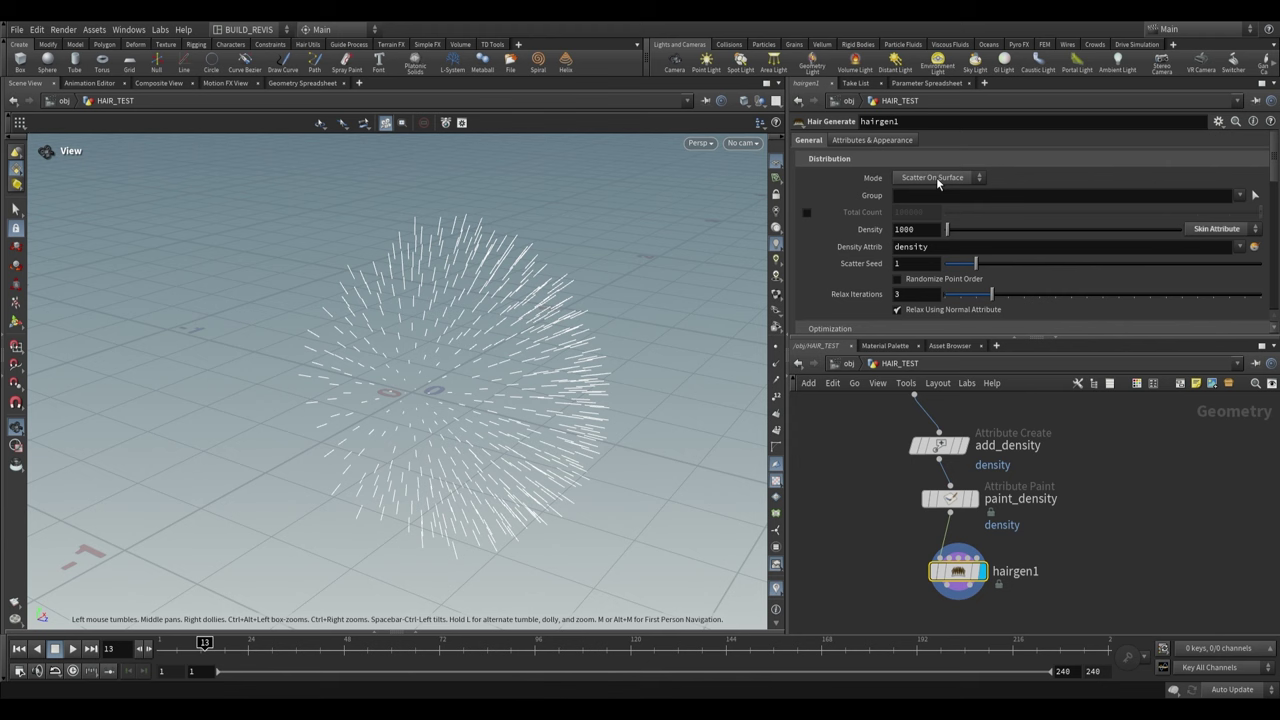
# Set the unguided hair length of the Hair Generate node to 0.188
pyautogui.scroll(-10, 1030, 230)
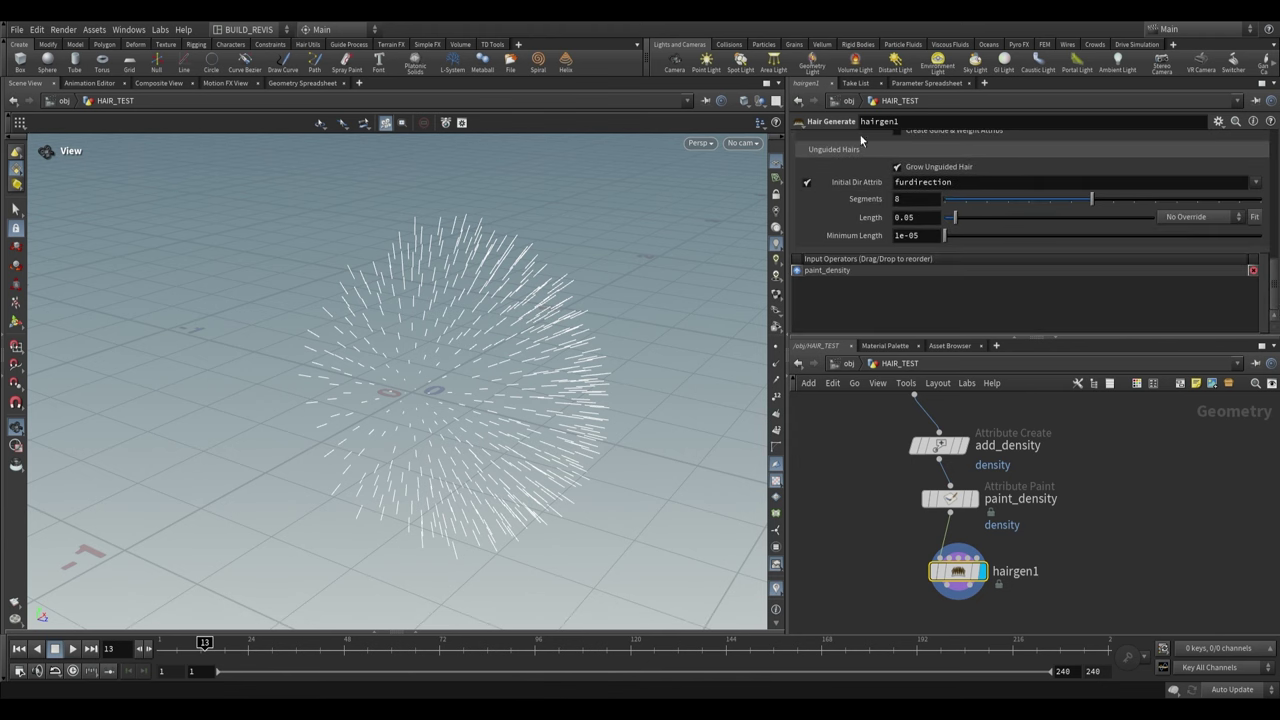
pyautogui.moveTo(480, 340); pyautogui.dragTo(396, 333)
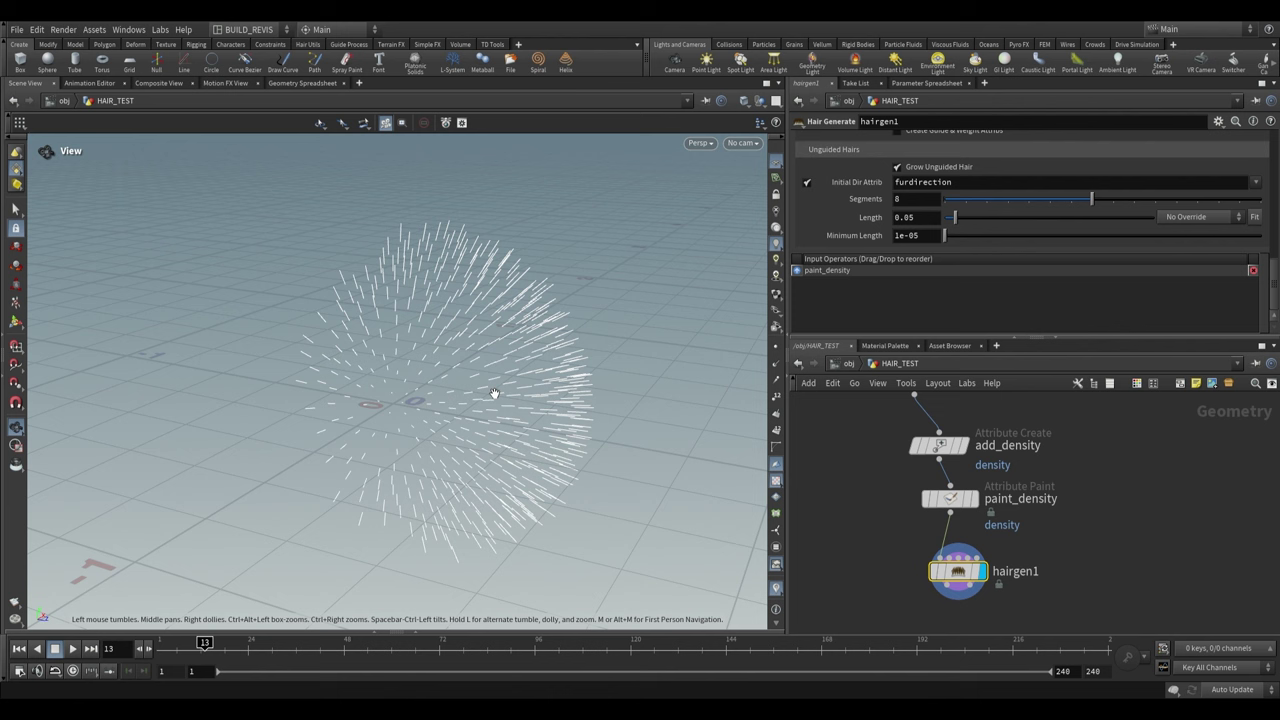
pyautogui.moveTo(950, 221); pyautogui.dragTo(985, 225)
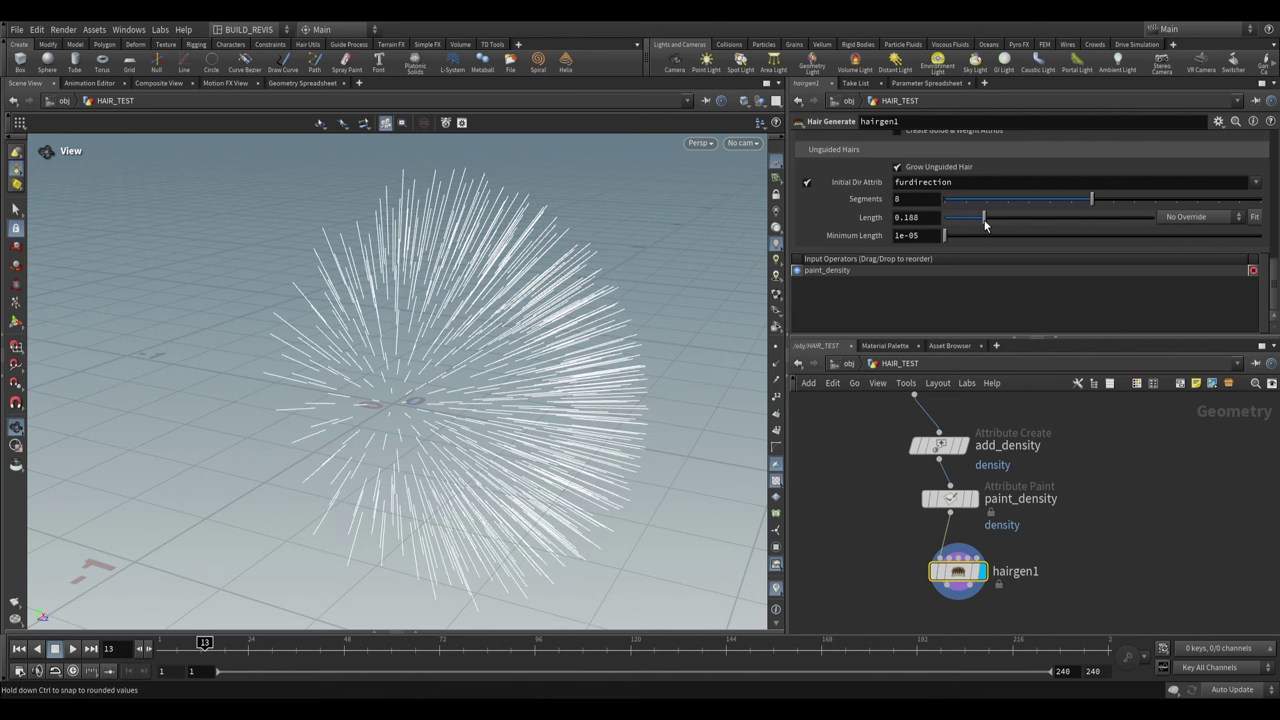
pyautogui.moveTo(485, 375); pyautogui.dragTo(518, 344)
# Override the unguided hair length with the density skin attribute and set the length to 0.073
pyautogui.click(1227, 219)
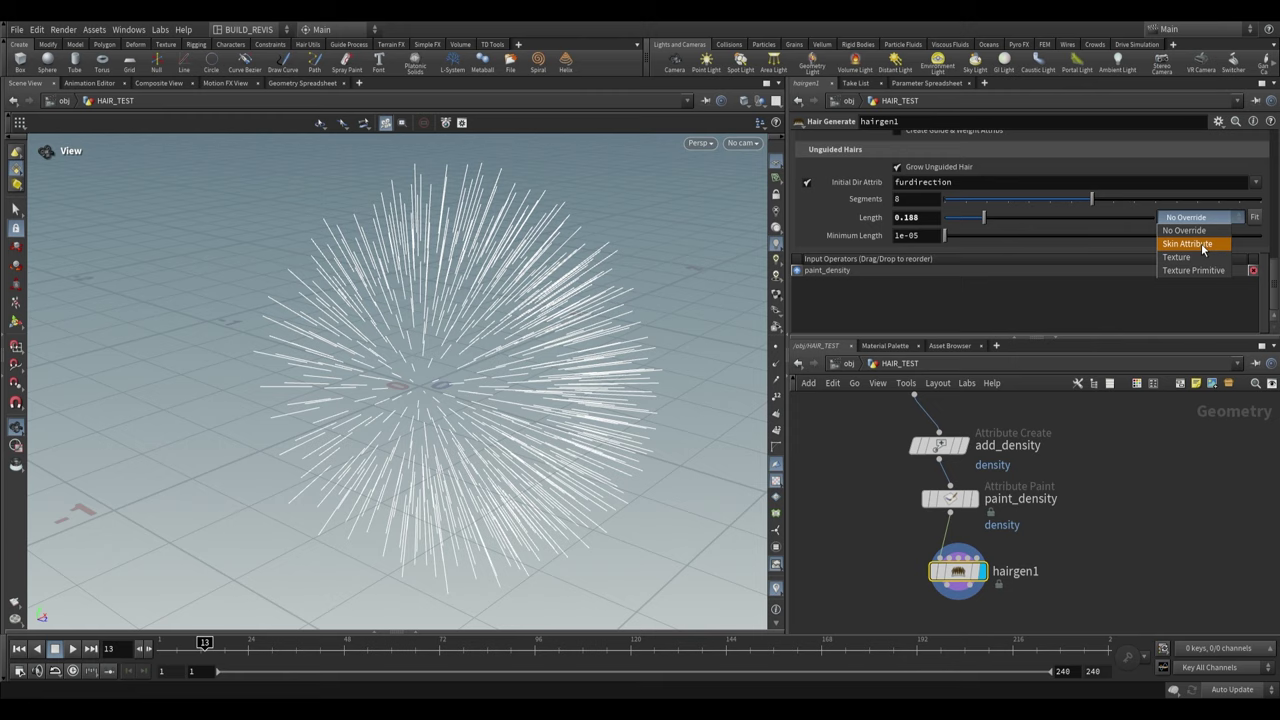
pyautogui.click(1199, 246)
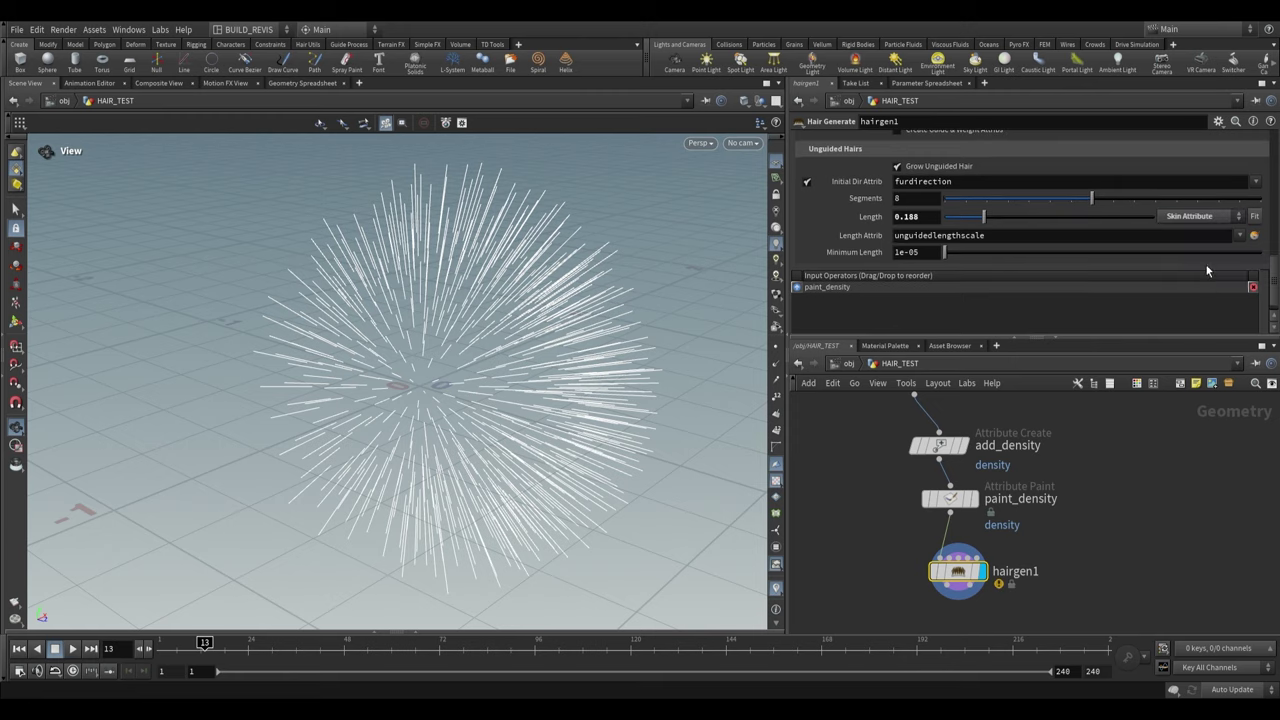
pyautogui.click(1035, 239)
pyautogui.write('density')
pyautogui.press('Return')
pyautogui.moveTo(450, 340); pyautogui.dragTo(405, 420)
pyautogui.moveTo(984, 218); pyautogui.dragTo(968, 221)
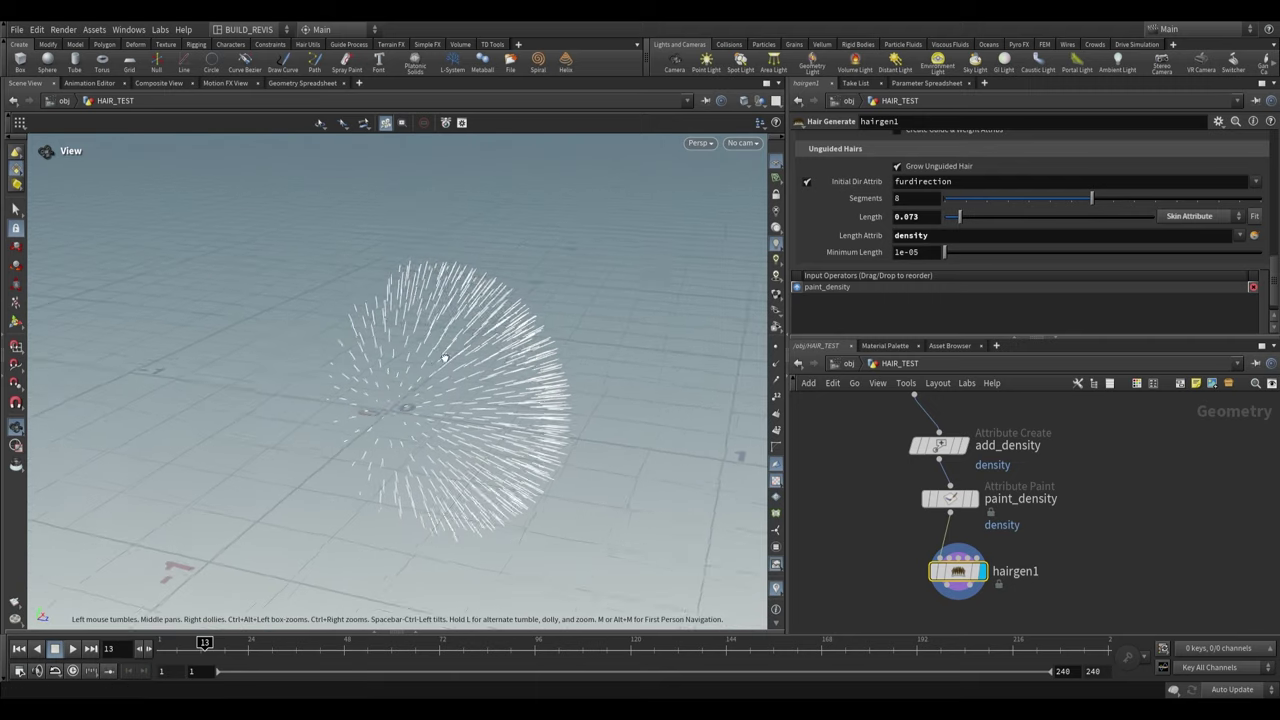
pyautogui.moveTo(330, 340); pyautogui.dragTo(510, 366)
# Add a Guide Process (Set Direction) node below the hairgen1 node
pyautogui.moveTo(1060, 501); pyautogui.dragTo(1028, 477, button='middle')
pyautogui.scroll(-1, 1028, 477)
pyautogui.moveTo(475, 338); pyautogui.dragTo(740, 457)
pyautogui.scroll(2, 955, 557)
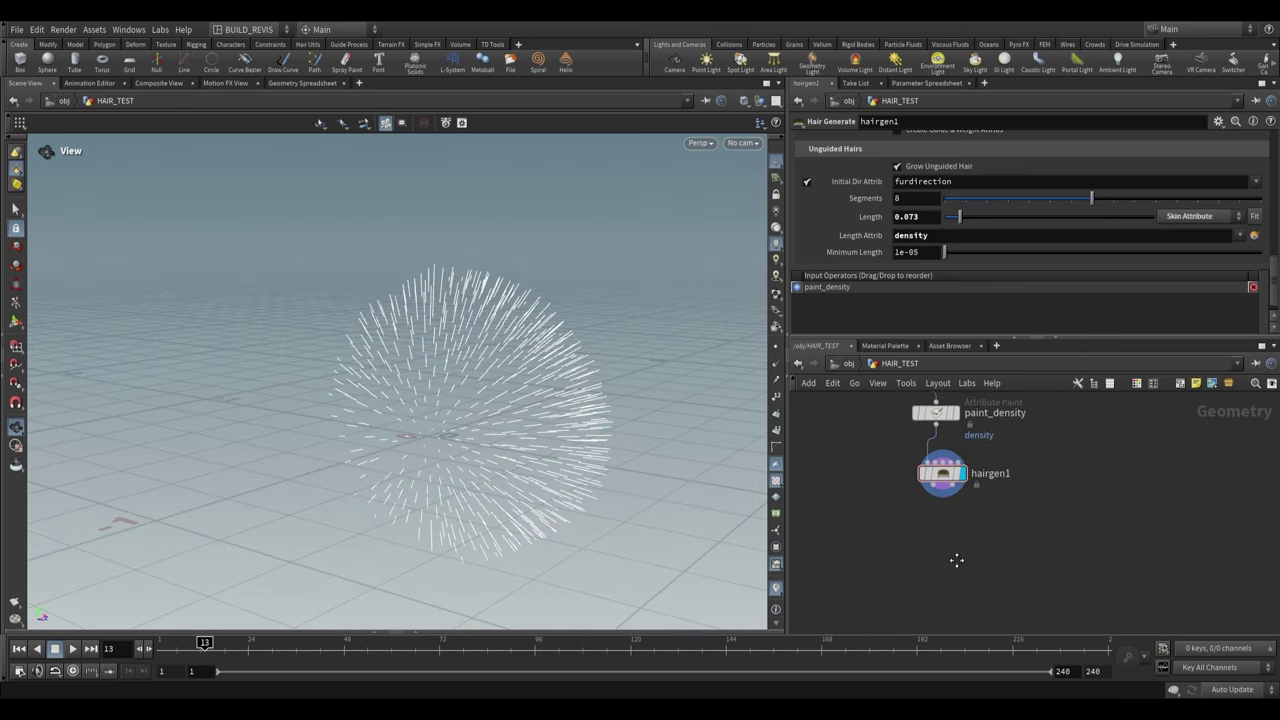
pyautogui.press('Tab')
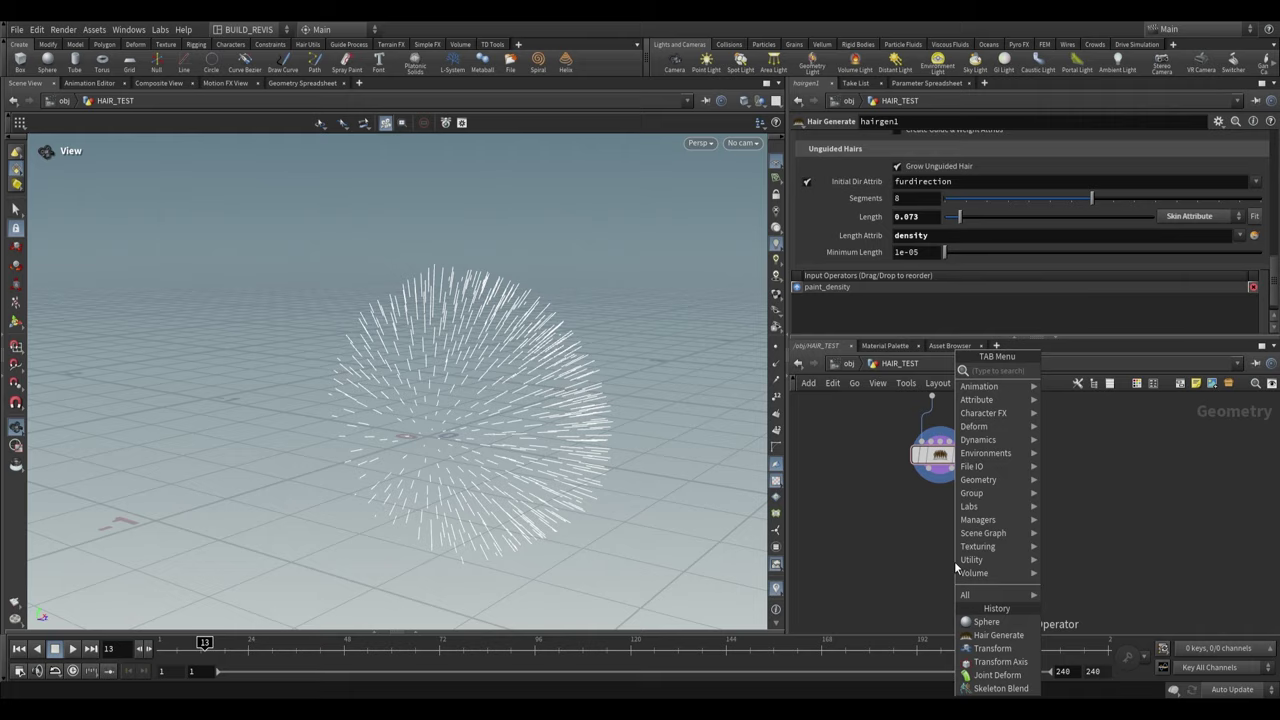
pyautogui.write('process')
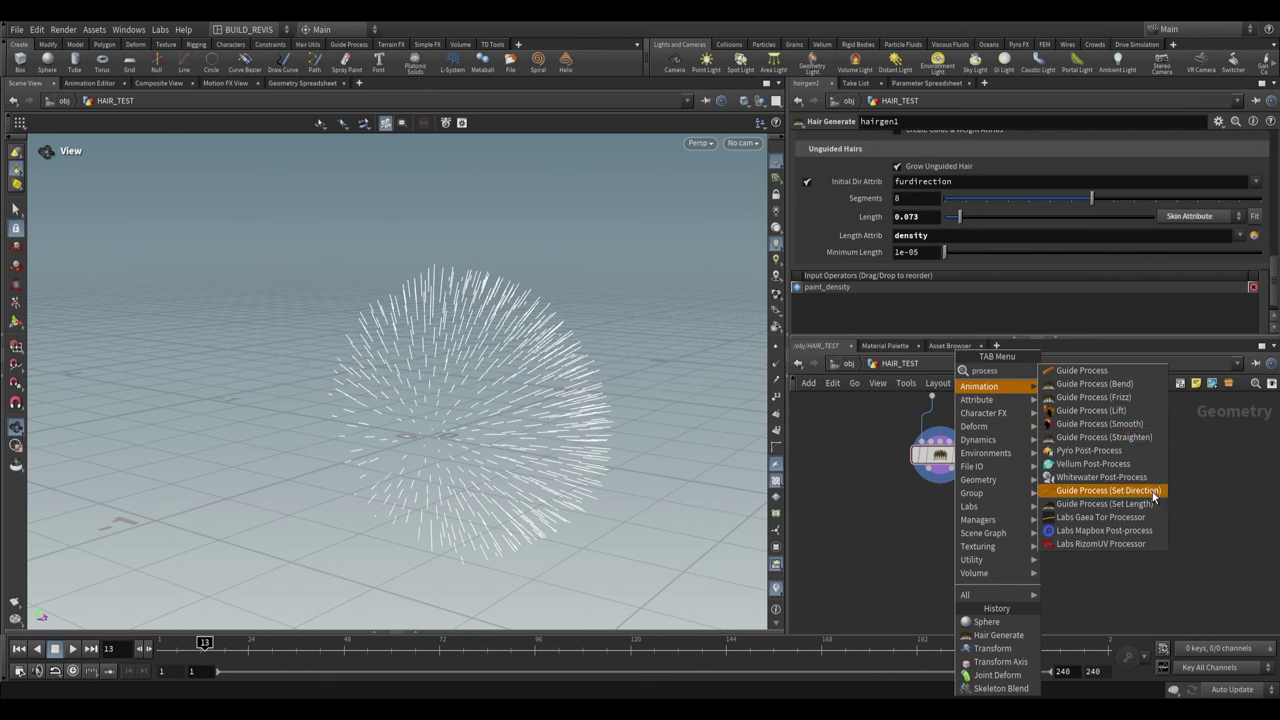
pyautogui.click(1104, 504)
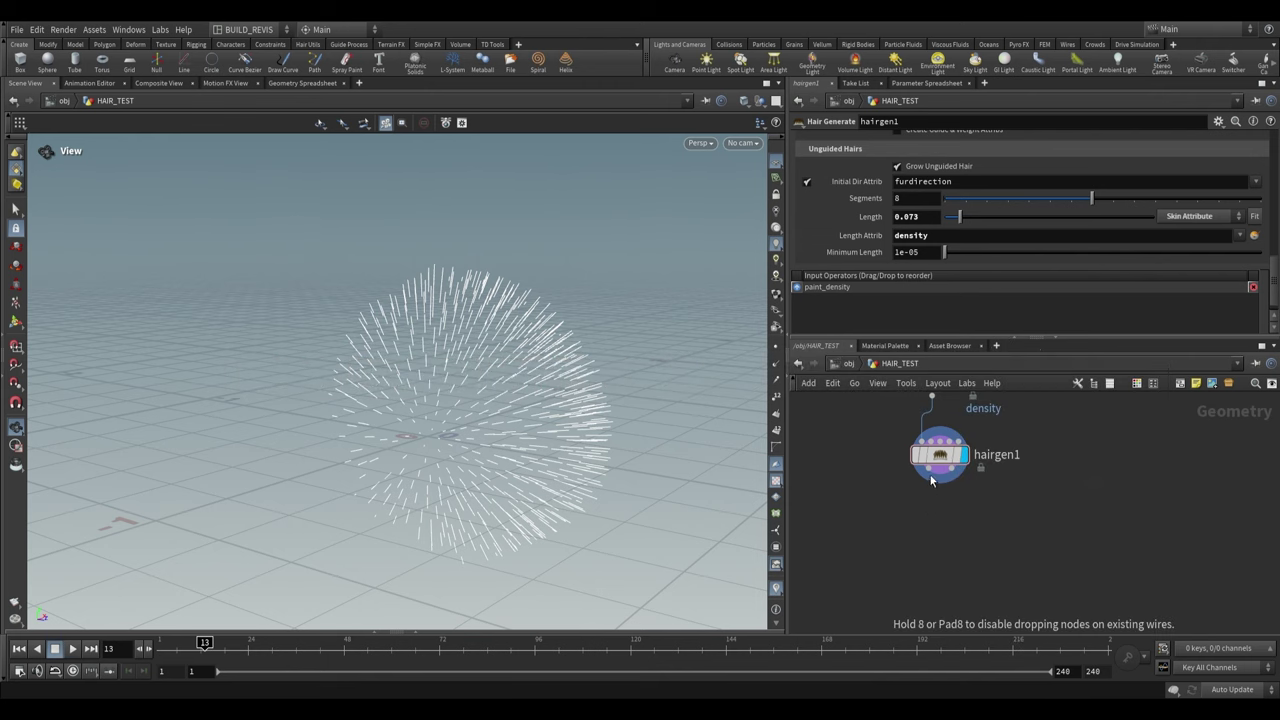
pyautogui.click(931, 541)
pyautogui.moveTo(938, 537); pyautogui.dragTo(948, 540)
# Wire both hairgen1 outputs into the first two inputs of guideprocess1 and display the Guide Process result
pyautogui.click(928, 468)
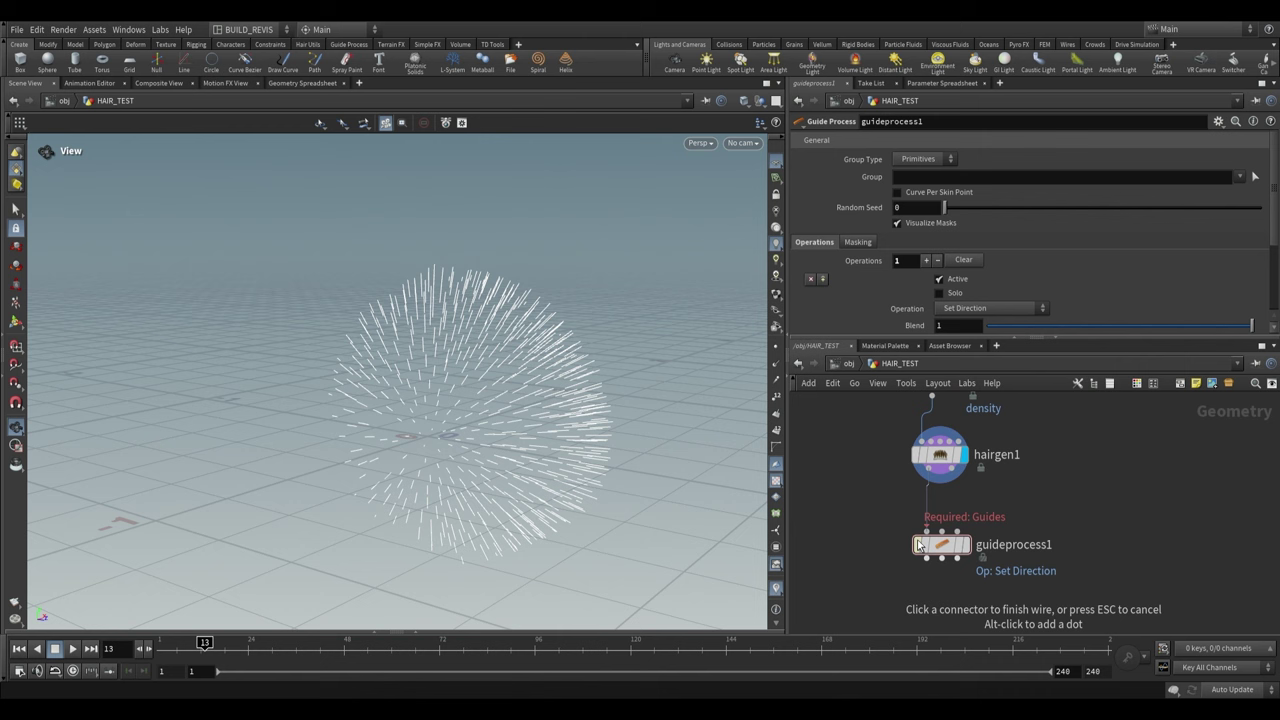
pyautogui.click(955, 533)
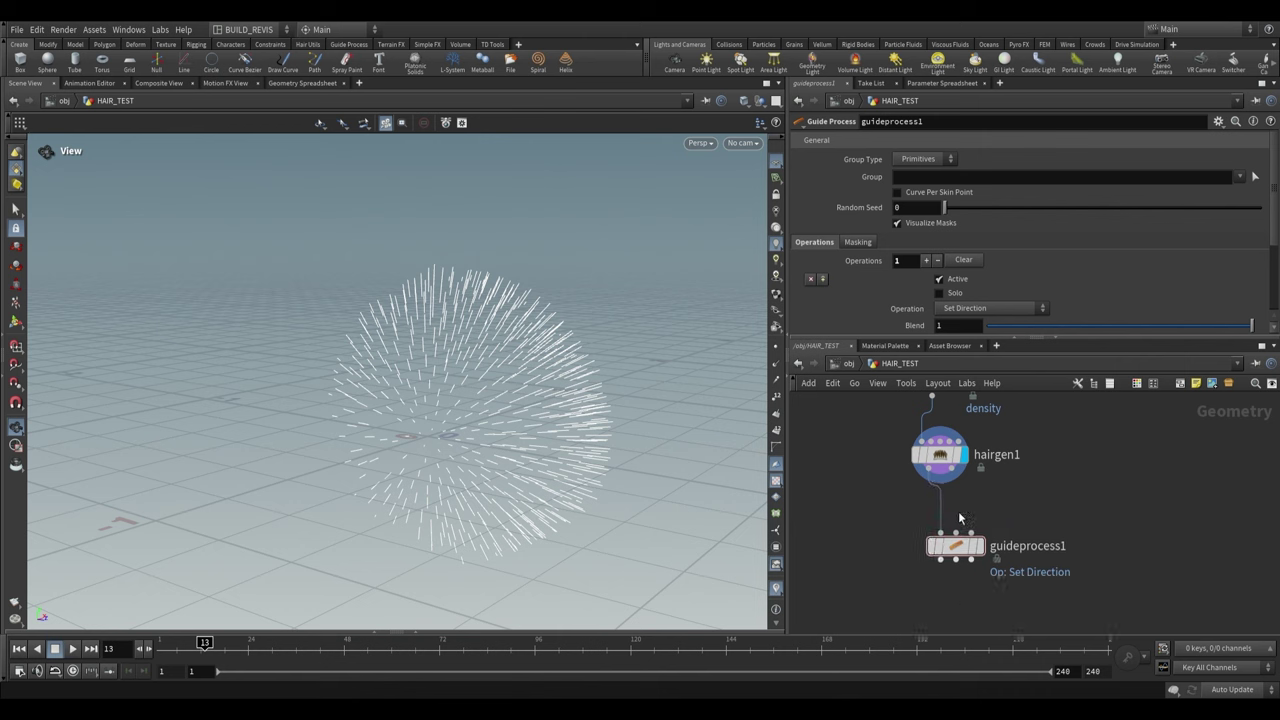
pyautogui.click(979, 546)
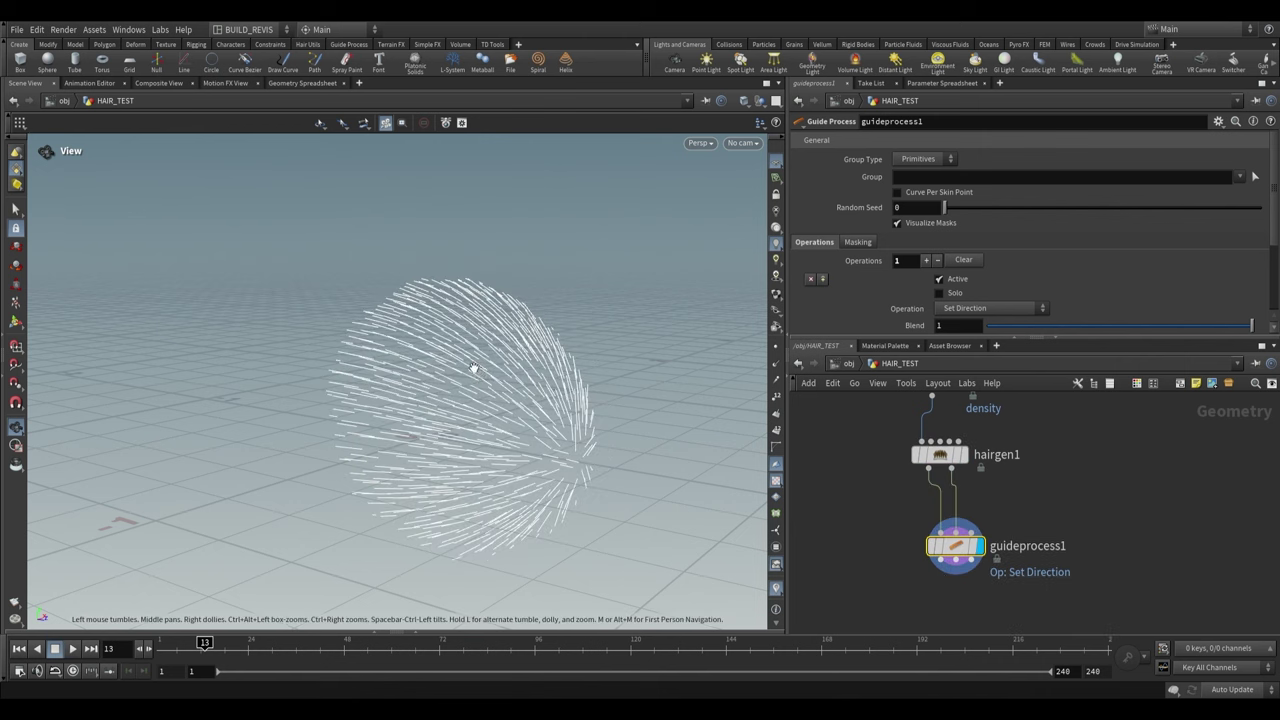
pyautogui.moveTo(474, 366); pyautogui.dragTo(474, 420)
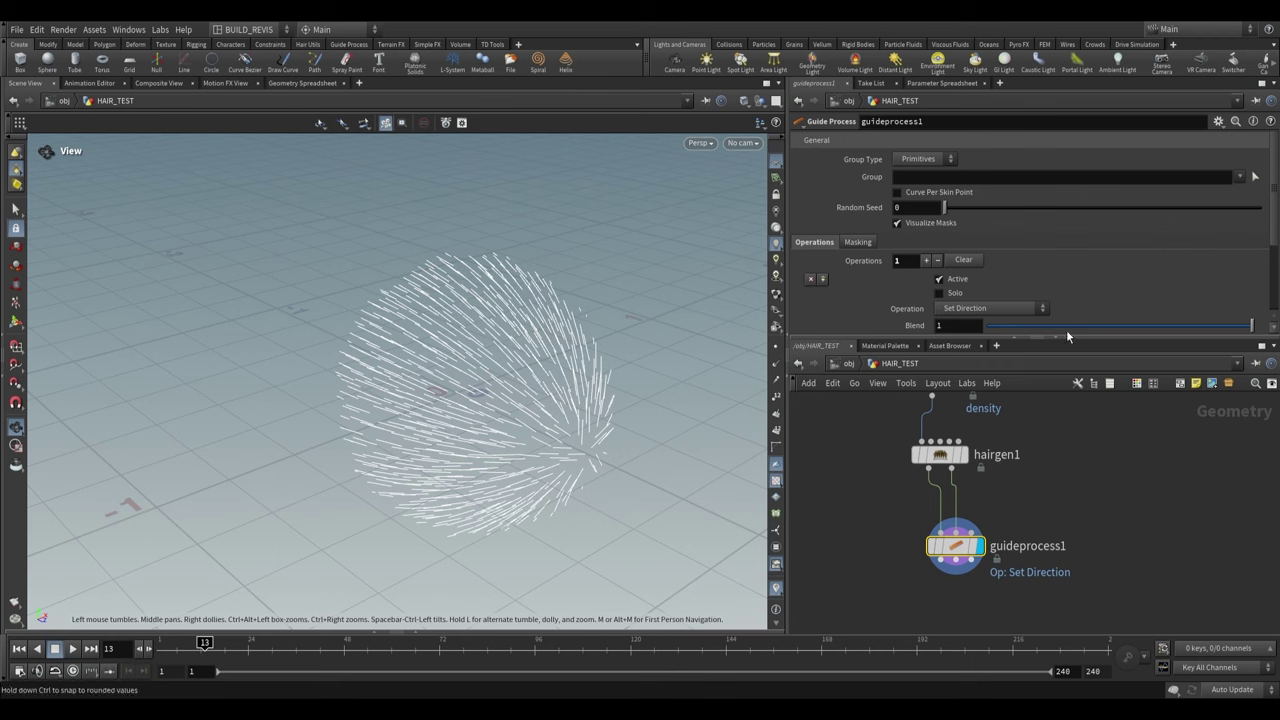
# Try the Wave operation on the Guide Process node
pyautogui.scroll(-3, 1005, 257)
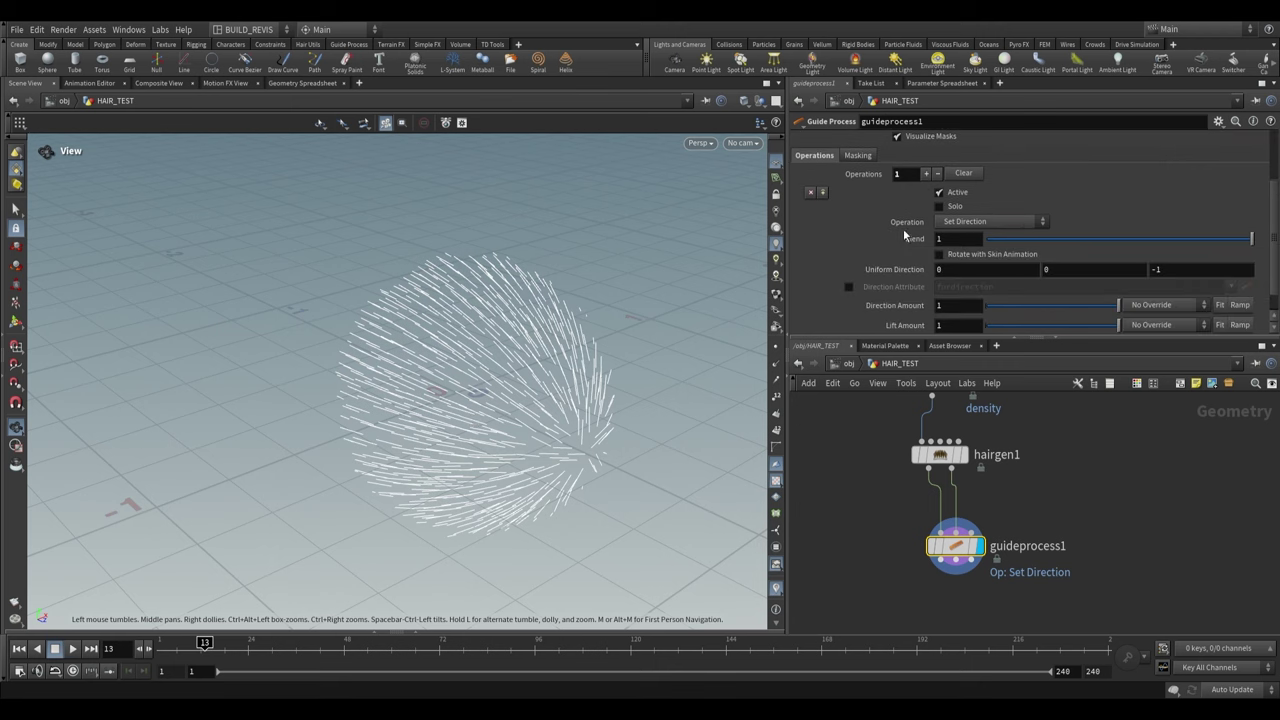
pyautogui.click(965, 222)
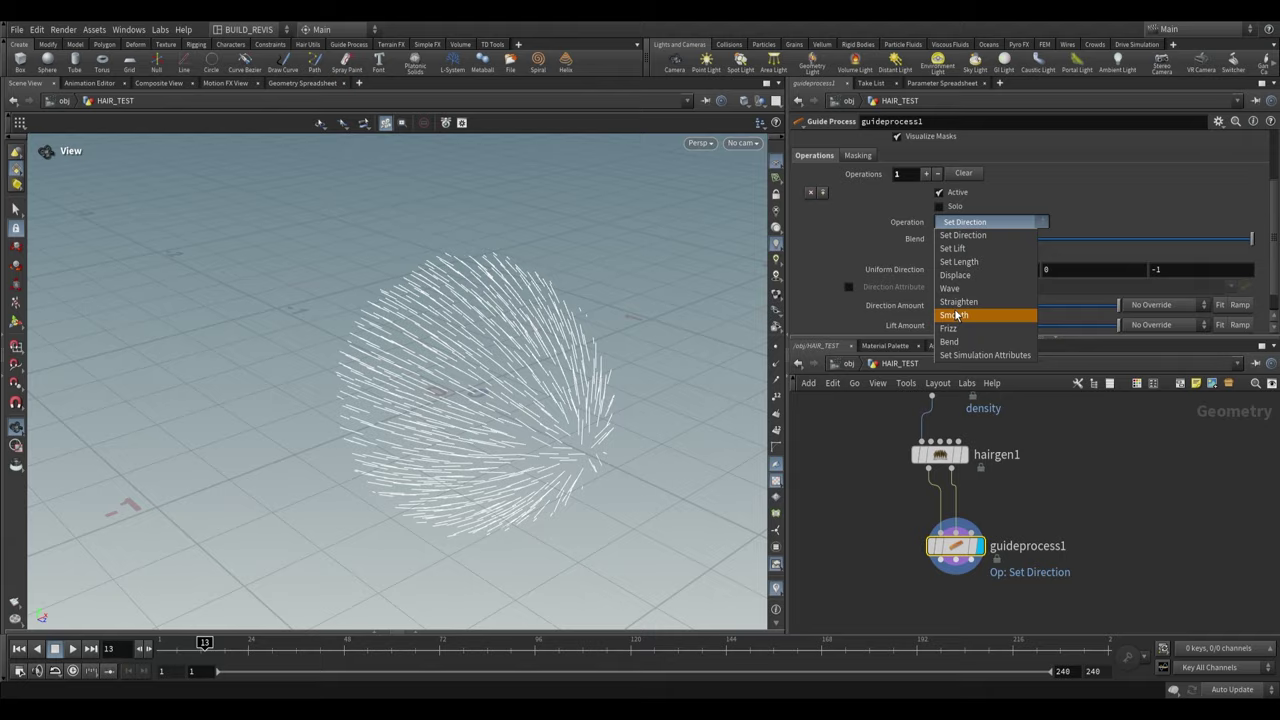
pyautogui.click(950, 288)
pyautogui.moveTo(560, 382)
pyautogui.mouseDown()
pyautogui.moveTo(507, 333)
pyautogui.moveTo(640, 334)
pyautogui.moveTo(477, 371)
pyautogui.moveTo(546, 371)
pyautogui.moveTo(430, 372)
pyautogui.moveTo(560, 350)
pyautogui.mouseUp()
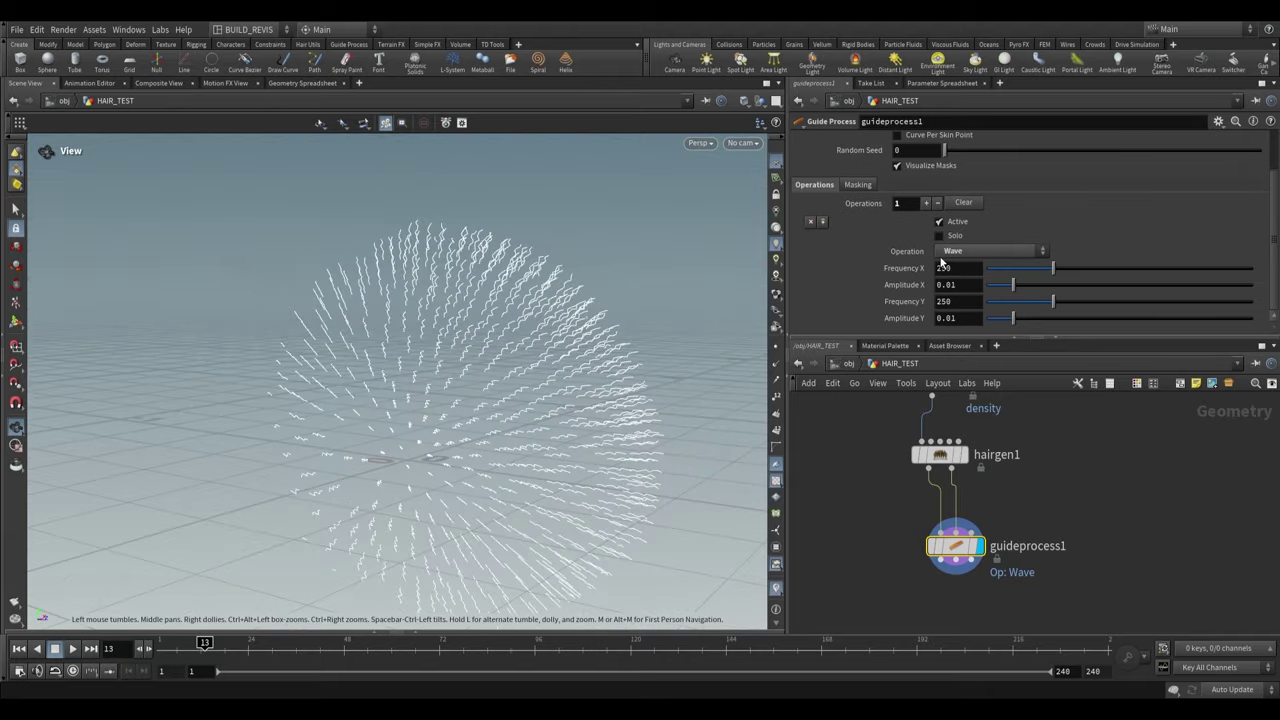
# Set the Guide Process operation to Frizz with a frequency of 9.6
pyautogui.click(959, 256)
pyautogui.click(955, 357)
pyautogui.moveTo(709, 323); pyautogui.dragTo(594, 340)
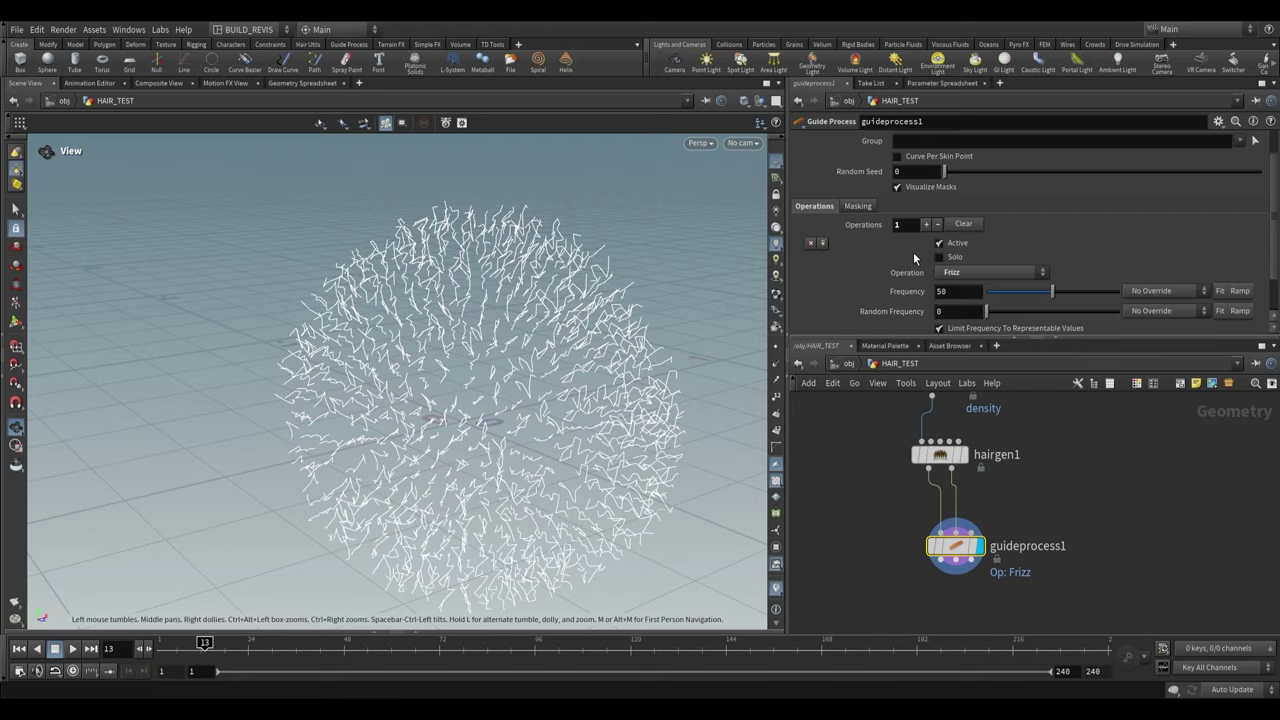
pyautogui.scroll(-1, 913, 252)
pyautogui.moveTo(1054, 244); pyautogui.dragTo(997, 244)
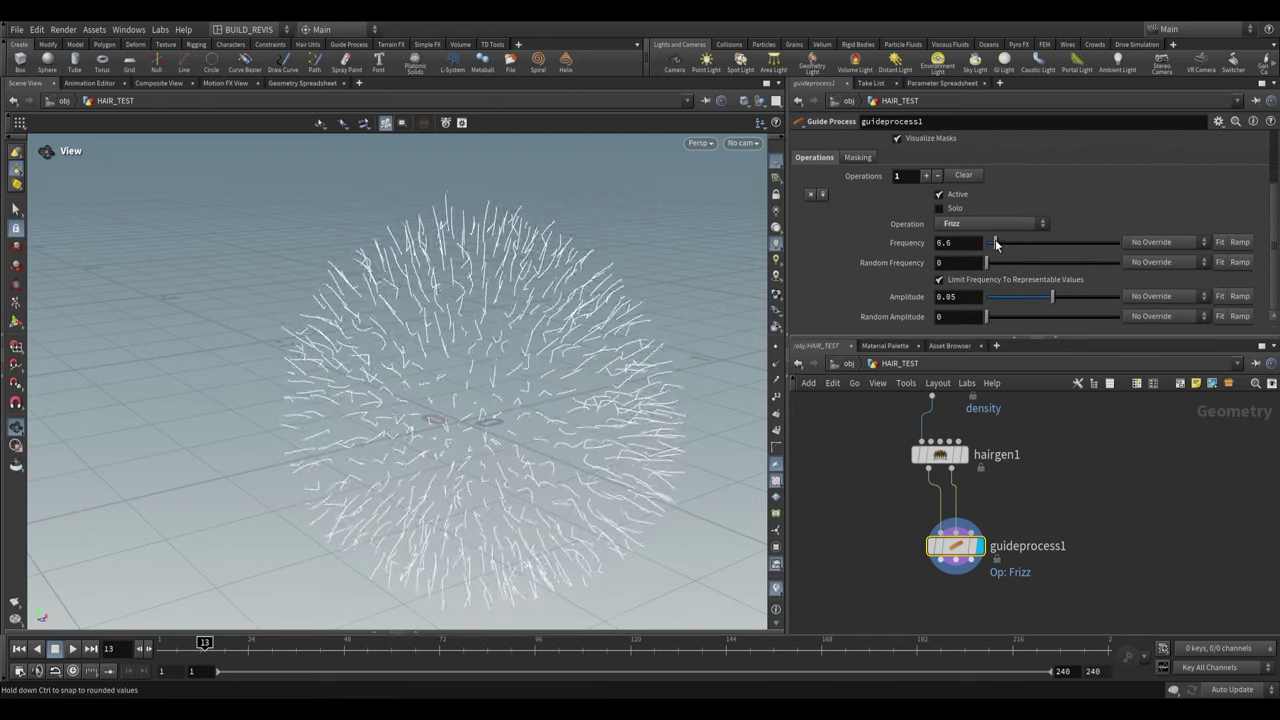
pyautogui.moveTo(443, 417); pyautogui.dragTo(621, 350)
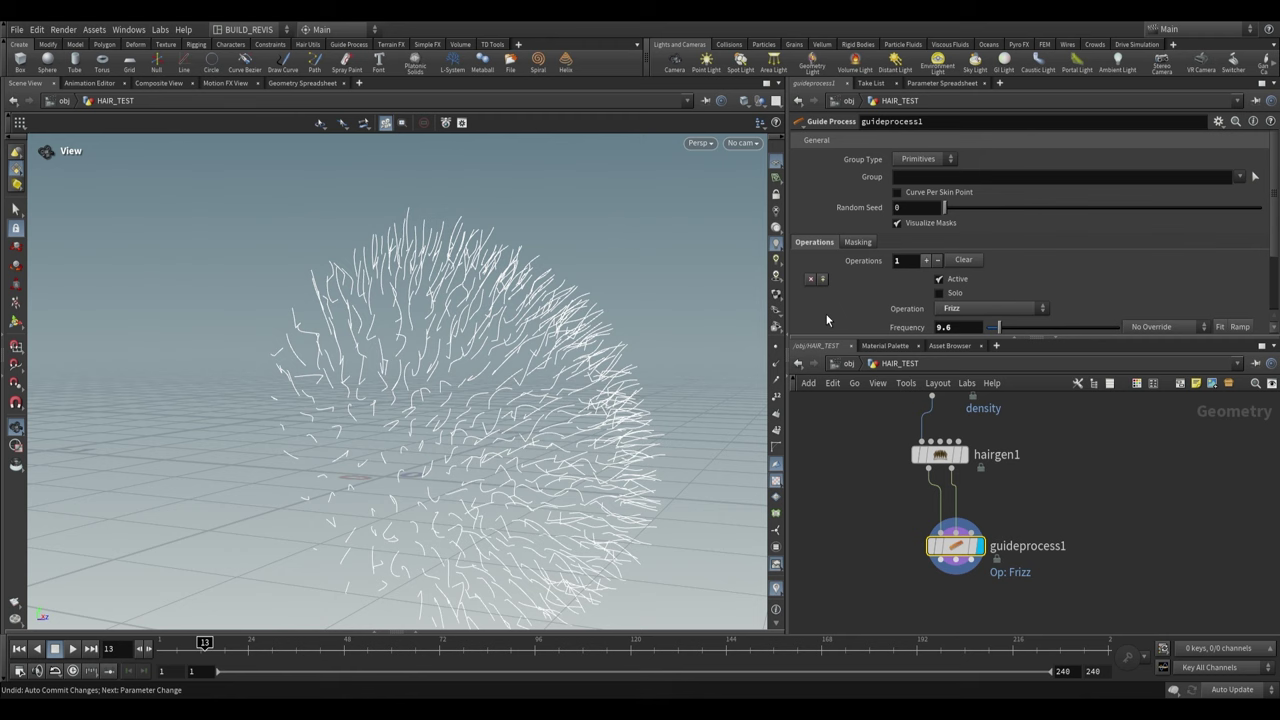
# Try a second Guide Process operation set to Wave, with amplitude X 0.0018 and amplitude Y 0.0015
pyautogui.click(926, 260)
pyautogui.scroll(-3, 960, 230)
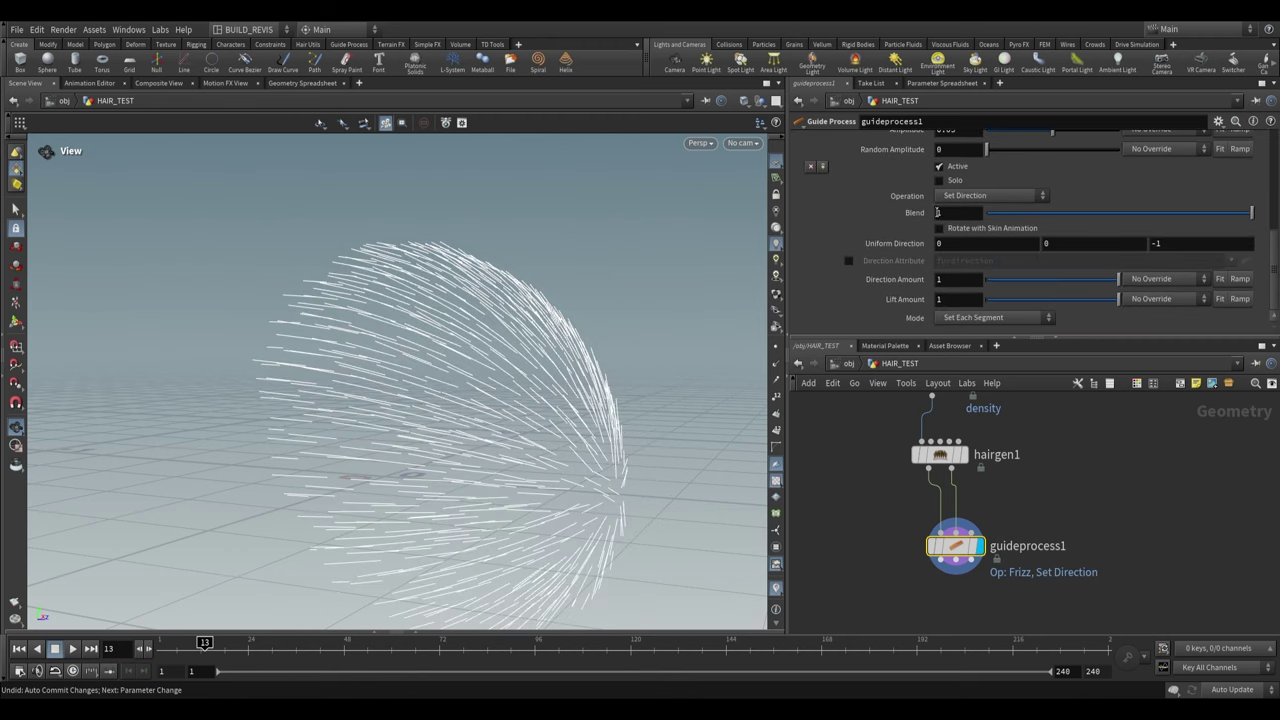
pyautogui.click(962, 197)
pyautogui.click(950, 262)
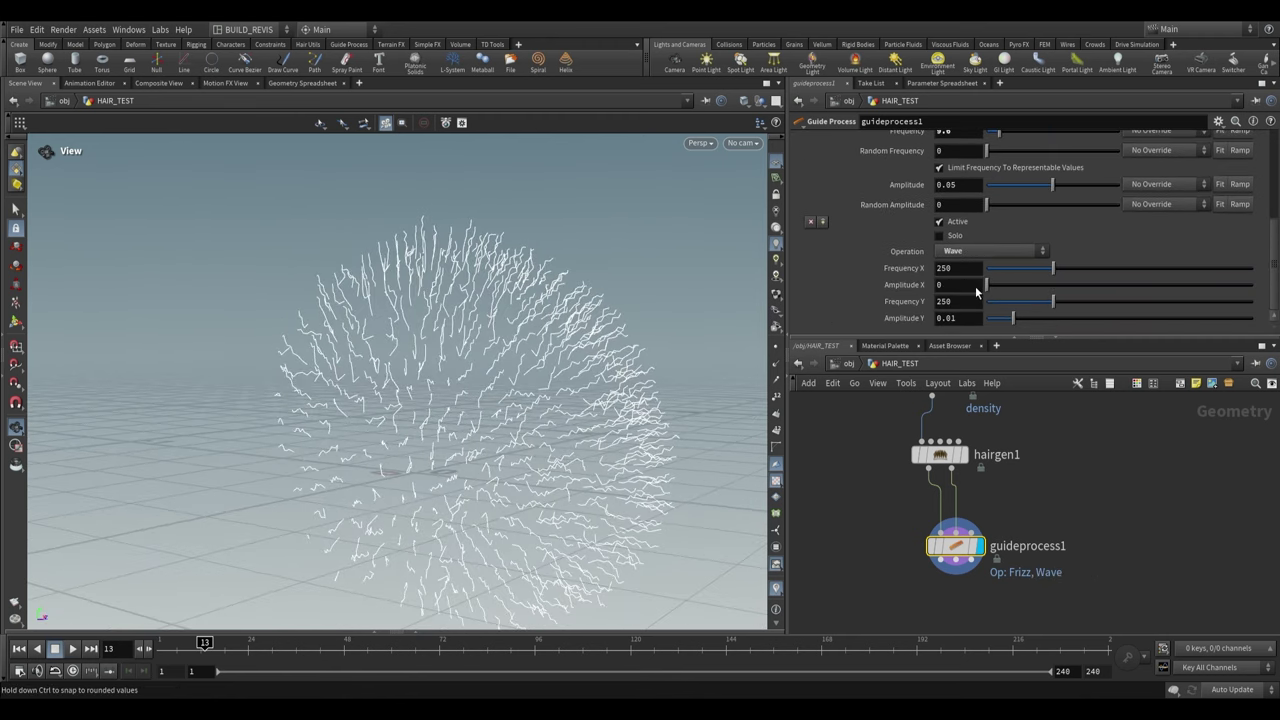
pyautogui.moveTo(975, 287); pyautogui.dragTo(993, 287)
pyautogui.moveTo(1013, 320); pyautogui.dragTo(991, 320)
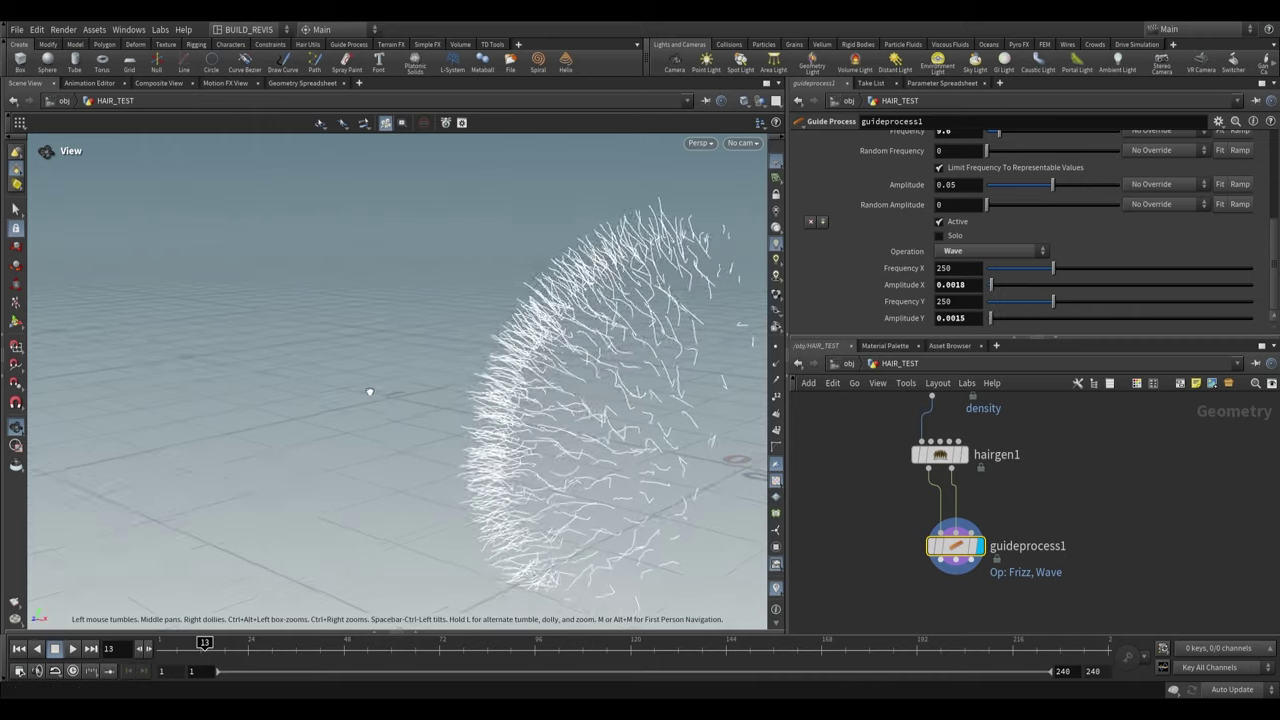
# Remove the second operation from the Guide Process node, keeping only Frizz
pyautogui.moveTo(370, 392); pyautogui.dragTo(490, 400)
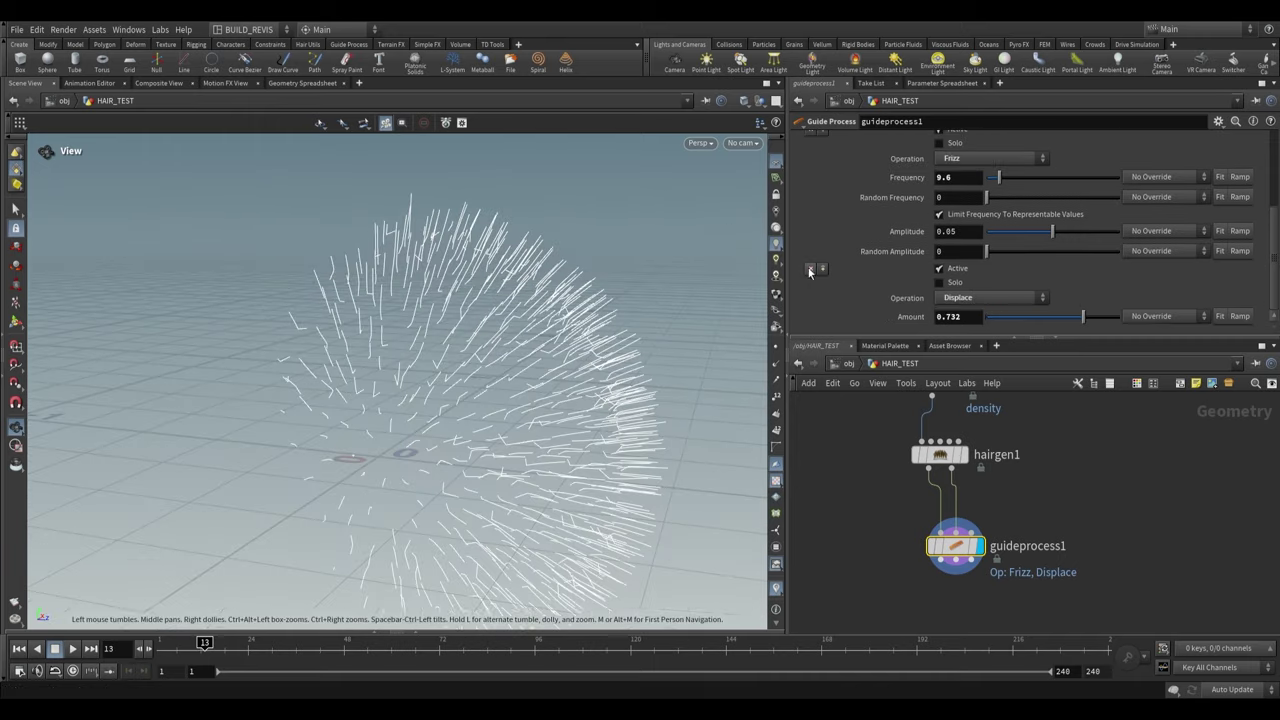
pyautogui.click(811, 268)
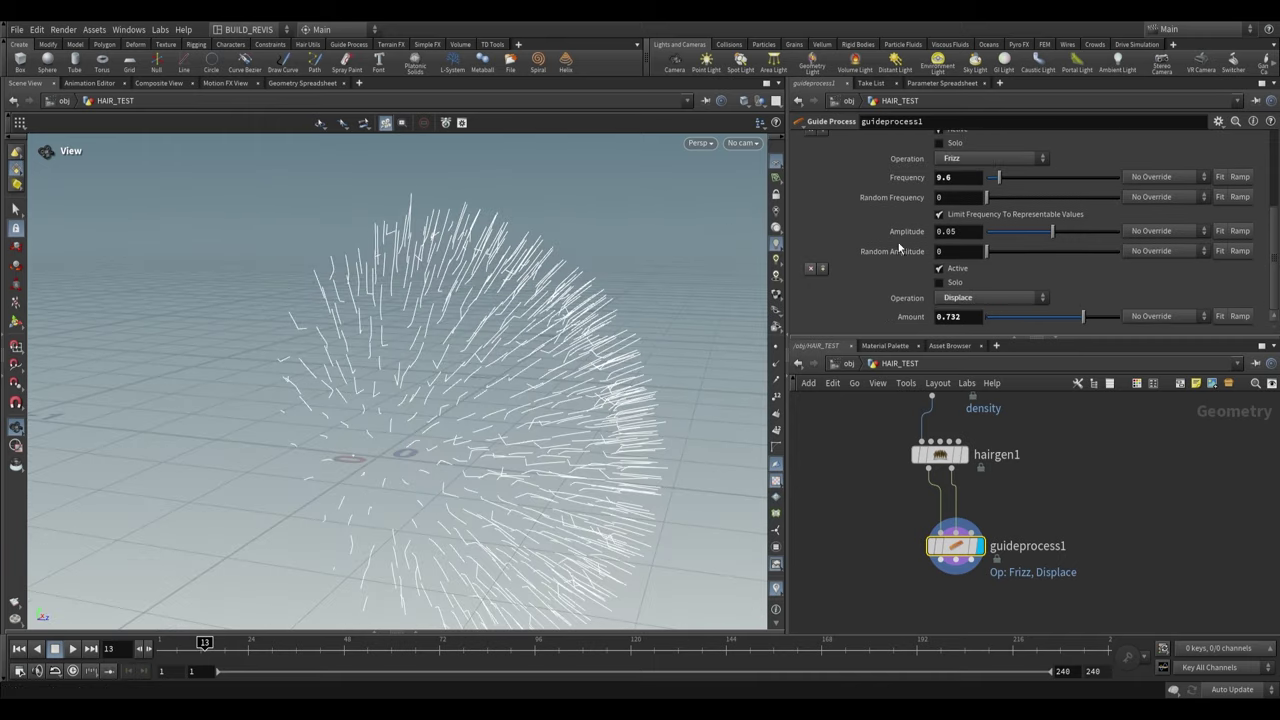
pyautogui.moveTo(1078, 515); pyautogui.dragTo(1094, 420, button='middle')
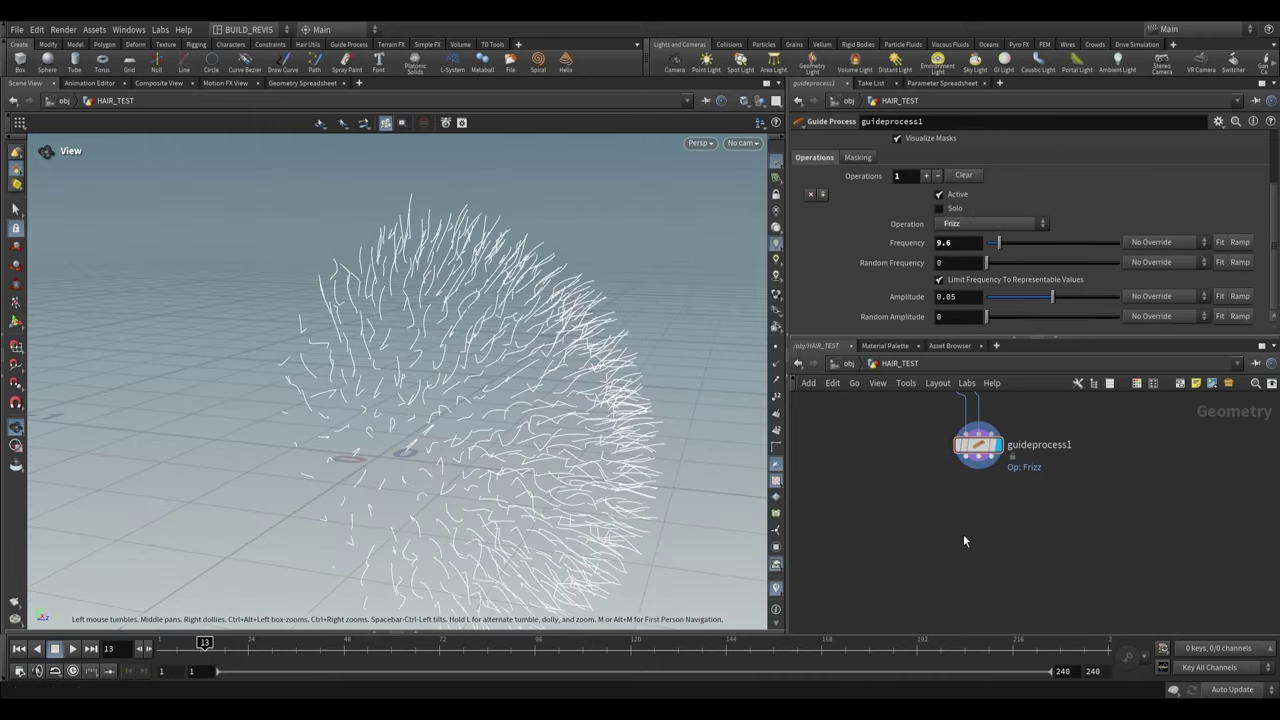
# Add a Guide Groom node below guideprocess1, connect its first two inputs to the Guide Process outputs, and display it
pyautogui.press('Tab')
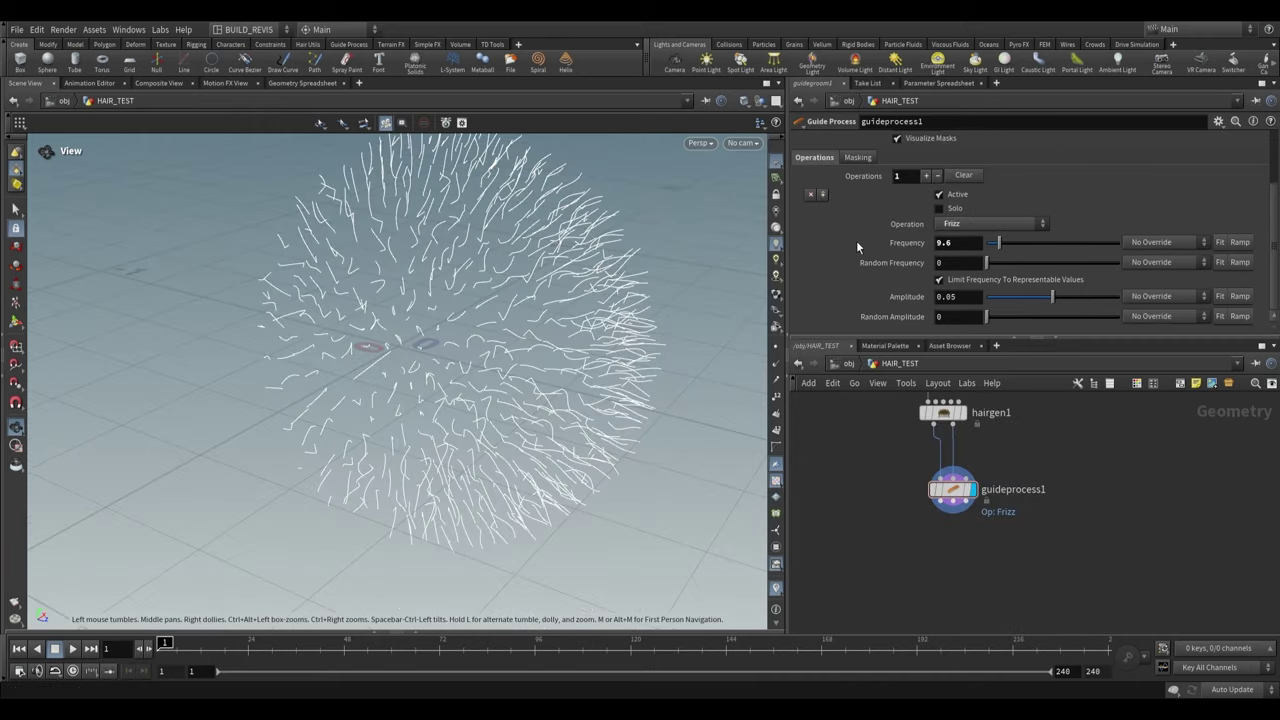
pyautogui.scroll(3, 856, 240)
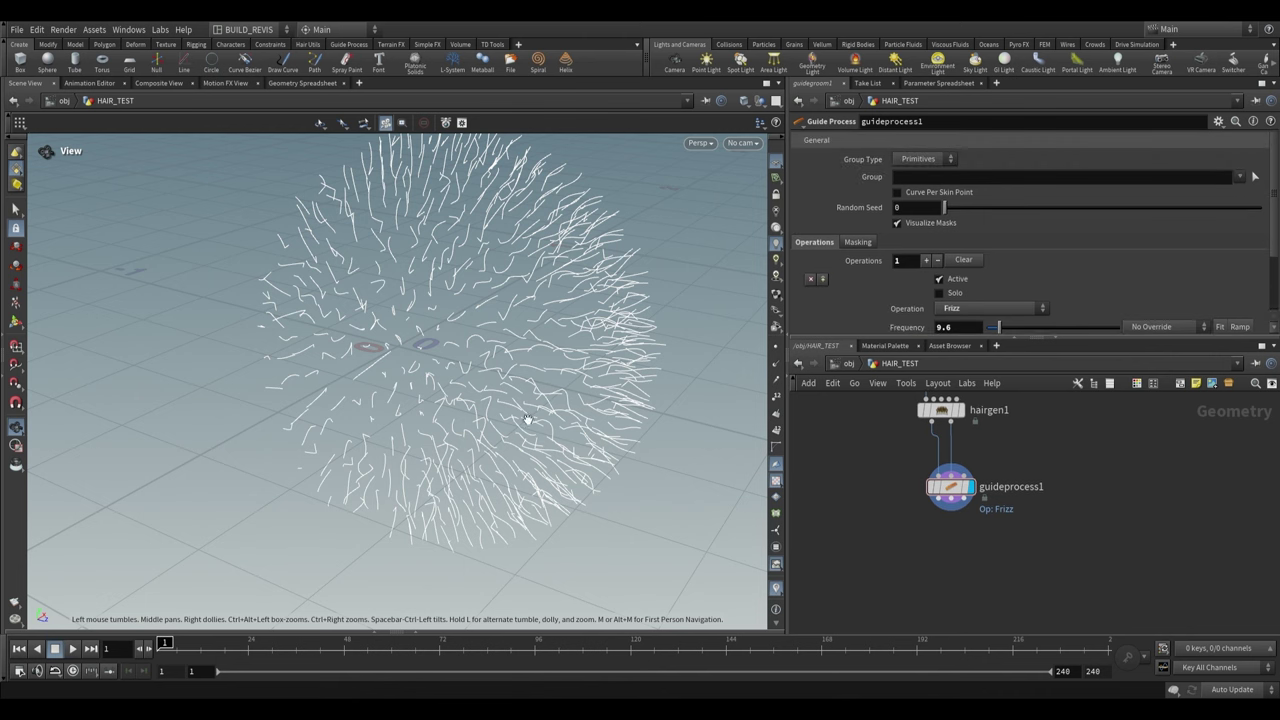
pyautogui.moveTo(520, 413); pyautogui.dragTo(558, 413)
pyautogui.moveTo(928, 548)
pyautogui.mouseDown(button='middle')
pyautogui.moveTo(952, 567)
pyautogui.moveTo(944, 556)
pyautogui.mouseUp(button='middle')
pyautogui.press('Tab')
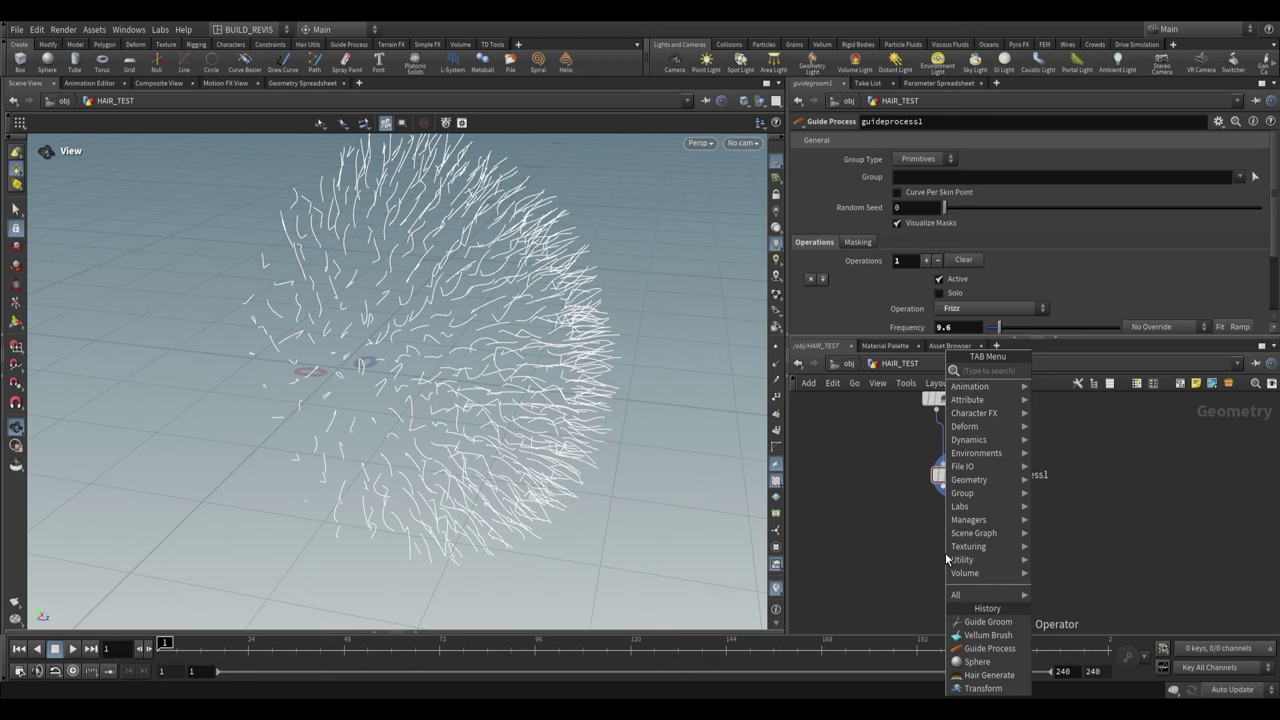
pyautogui.write('guide gr')
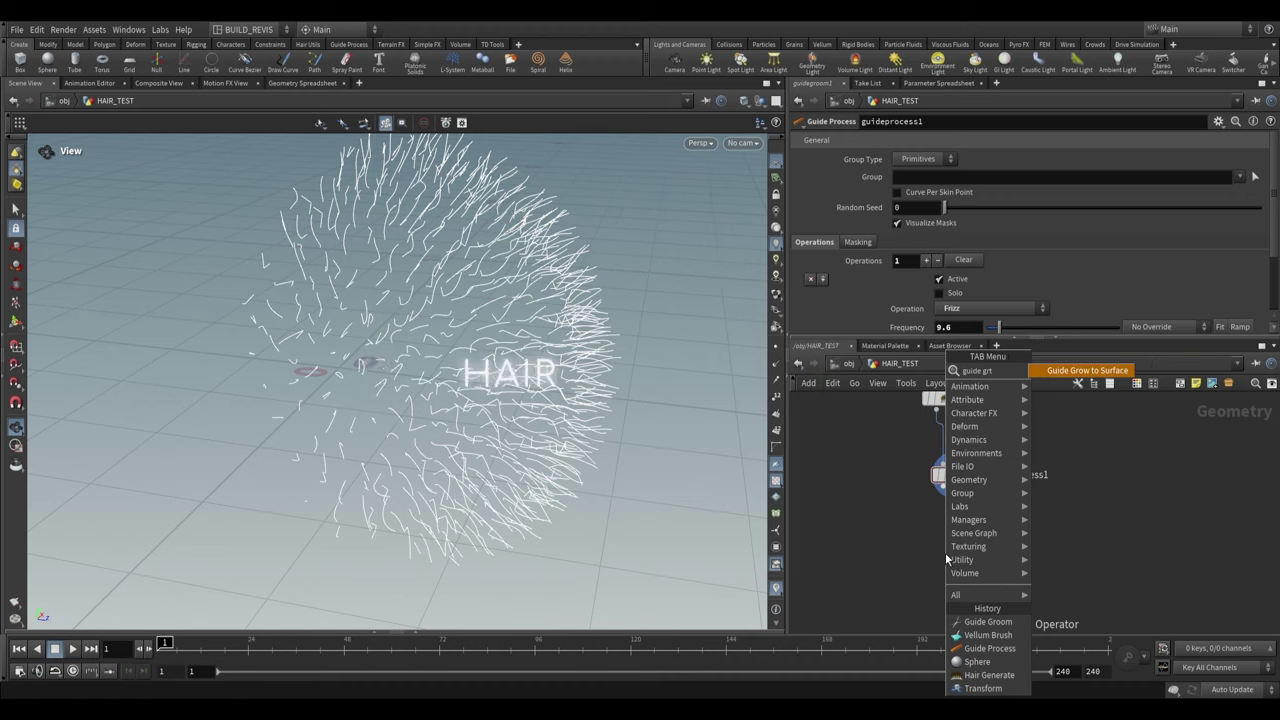
pyautogui.press('Return')
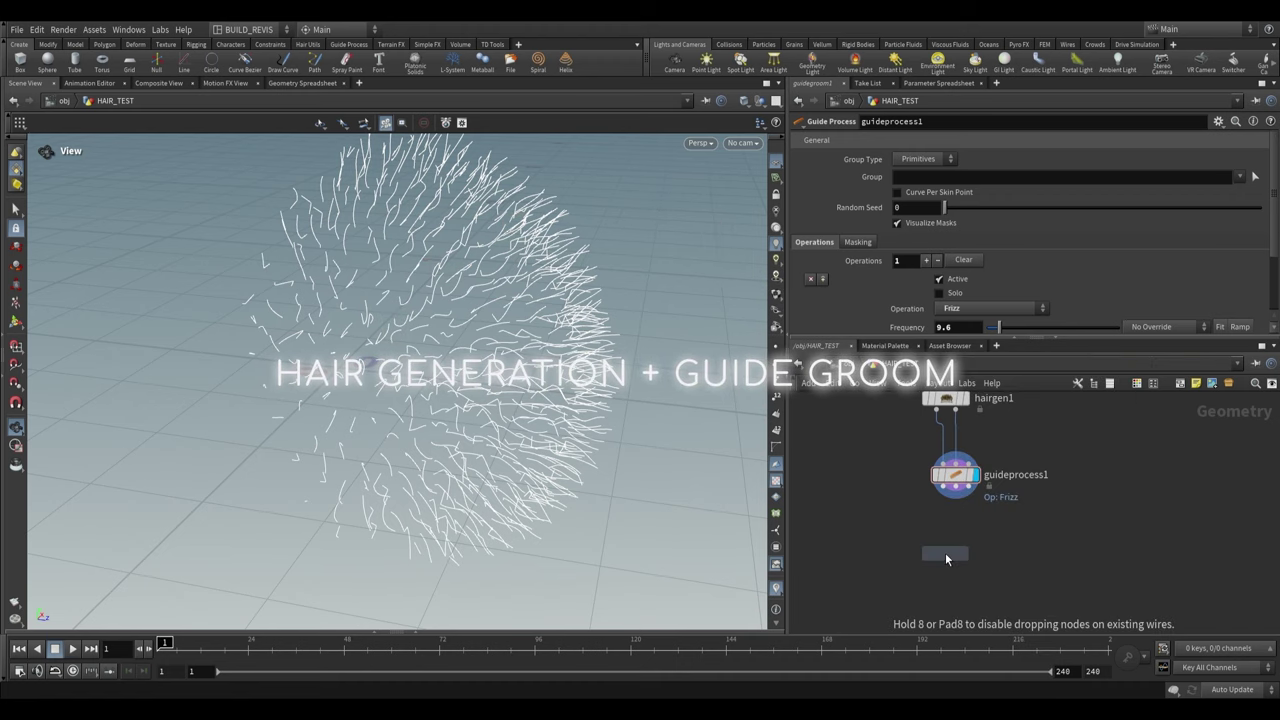
pyautogui.click(960, 547)
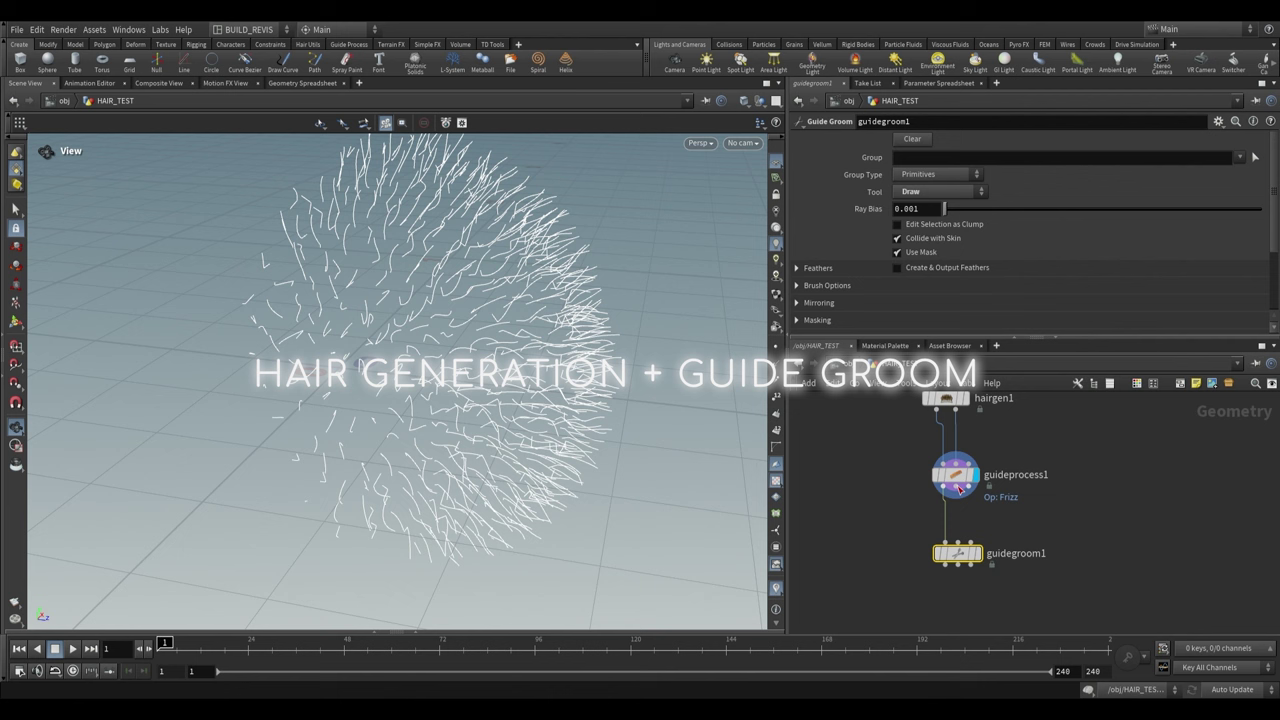
pyautogui.click(976, 553)
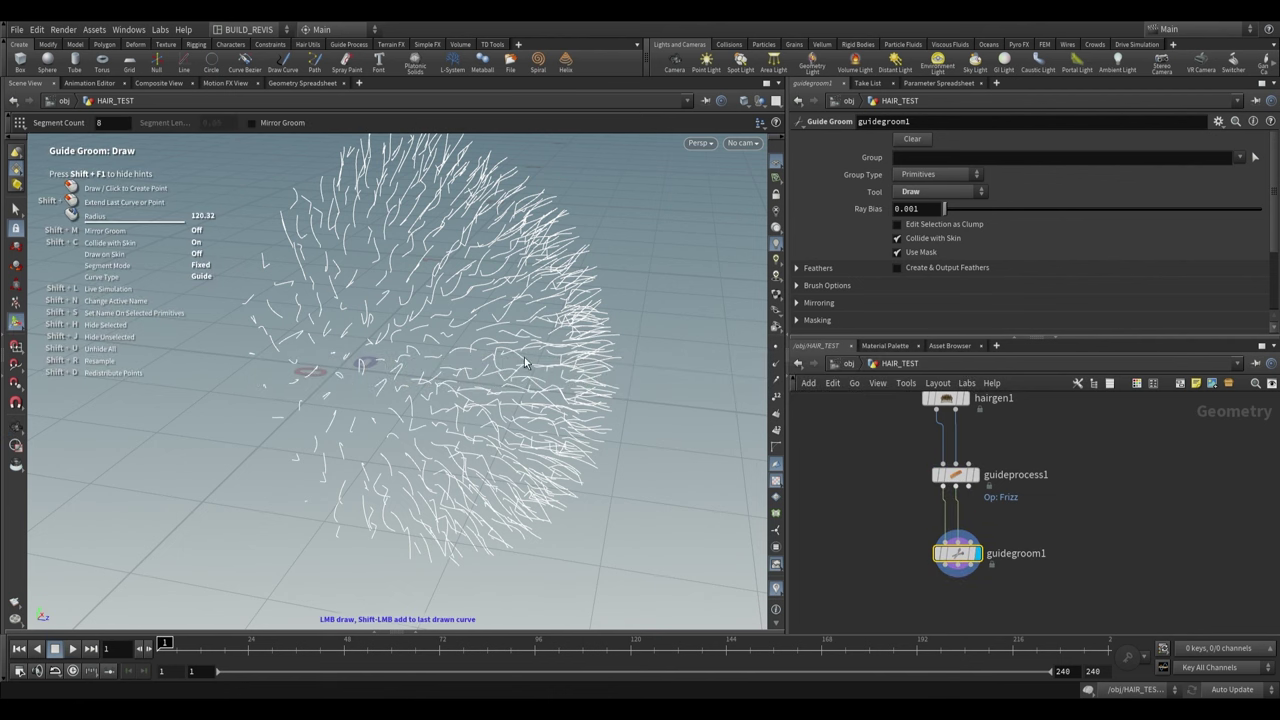
# Try drawing a freehand guide curve outward from the hair with the Draw tool, and undo it
pyautogui.keyDown('alt'); pyautogui.moveTo(524, 362); pyautogui.dragTo(359, 363); pyautogui.keyUp('alt')
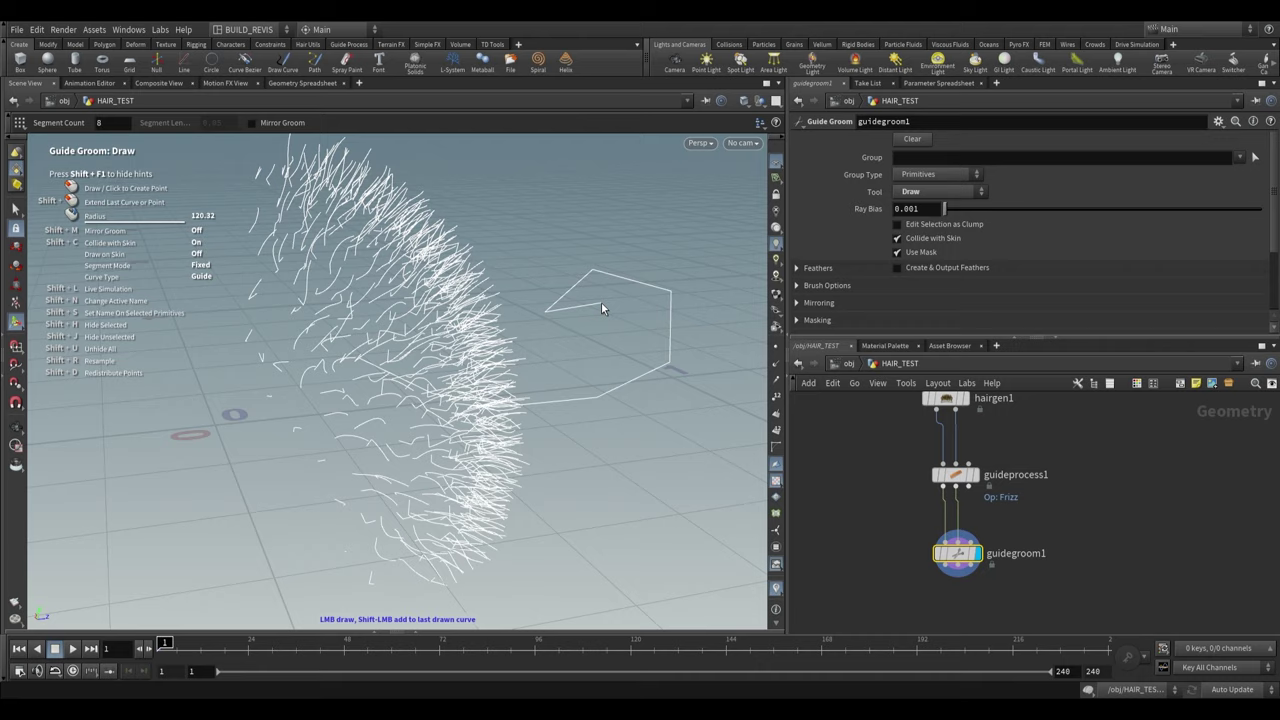
pyautogui.moveTo(601, 308)
pyautogui.keyDown('alt'); pyautogui.mouseDown()
pyautogui.moveTo(586, 409)
pyautogui.moveTo(106, 417)
pyautogui.moveTo(433, 333)
pyautogui.mouseUp(); pyautogui.keyUp('alt')
pyautogui.hotkey('ctrl', 'z')
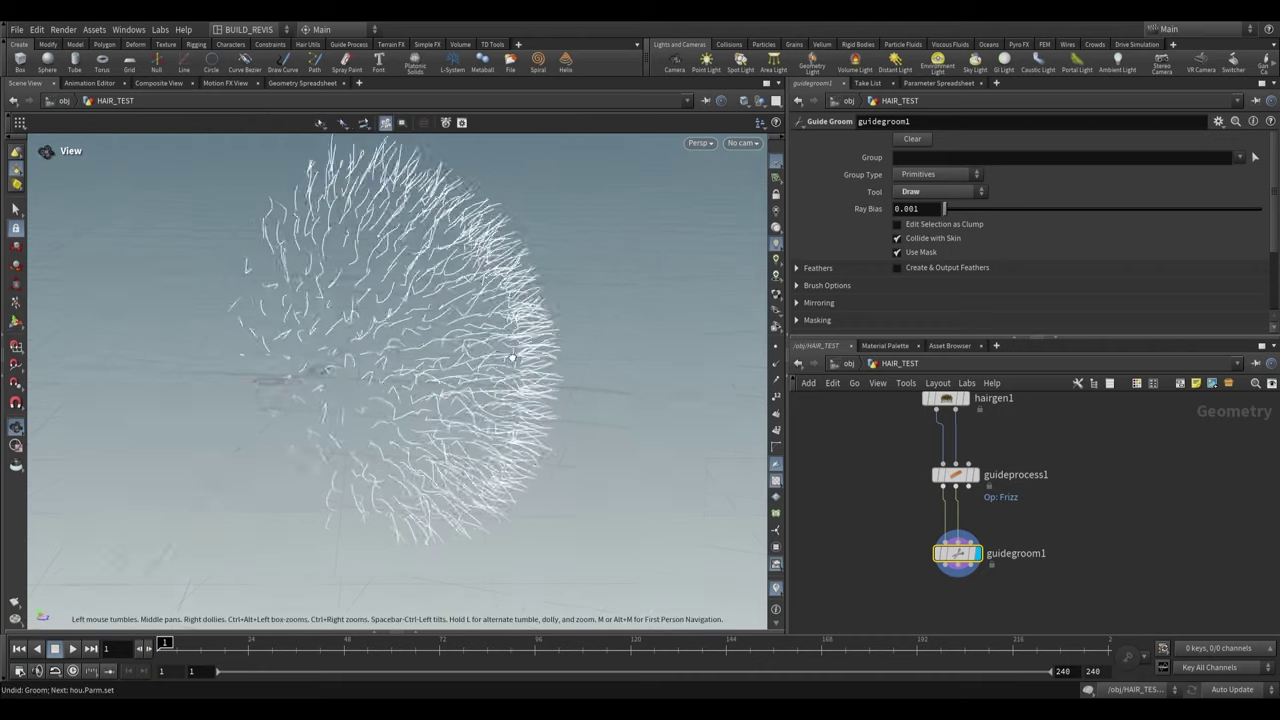
# Switch the Guide Groom tool to Plant and set its brush radius to 0.11
pyautogui.keyDown('alt'); pyautogui.moveTo(513, 358); pyautogui.dragTo(377, 285); pyautogui.keyUp('alt')
pyautogui.keyDown('alt'); pyautogui.moveTo(538, 341); pyautogui.dragTo(405, 295); pyautogui.keyUp('alt')
pyautogui.click(963, 193)
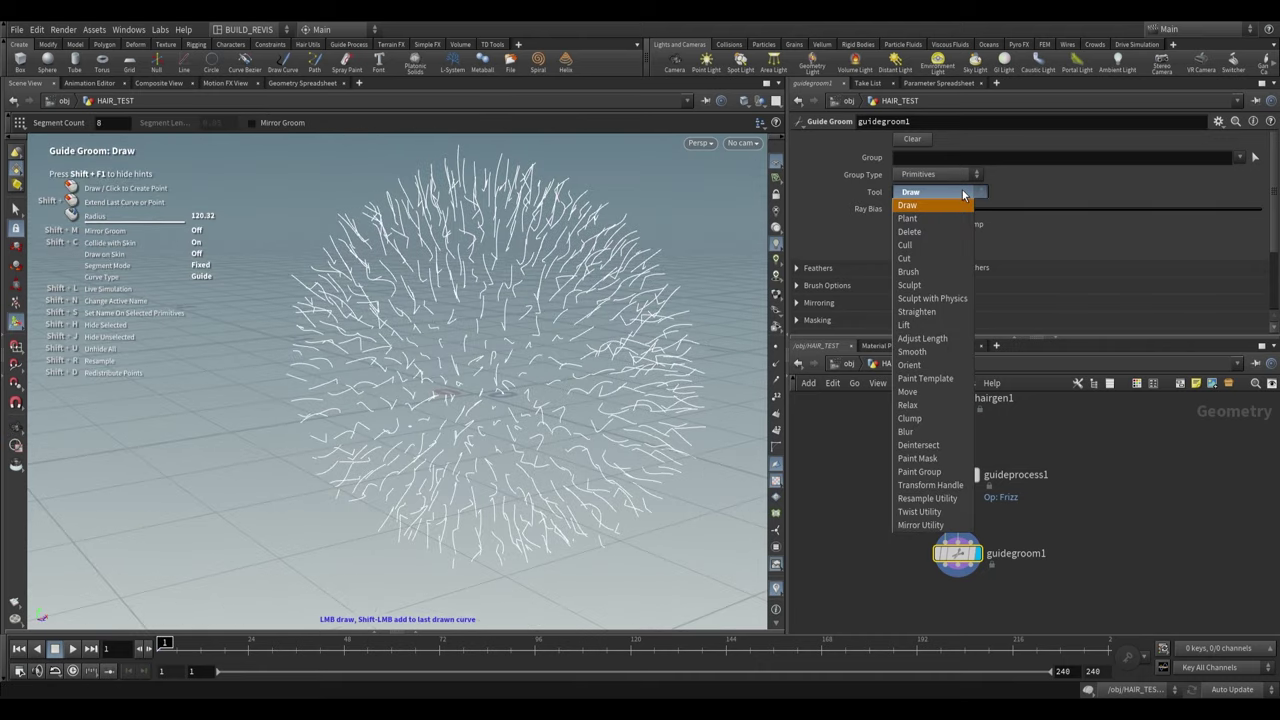
pyautogui.click(940, 192)
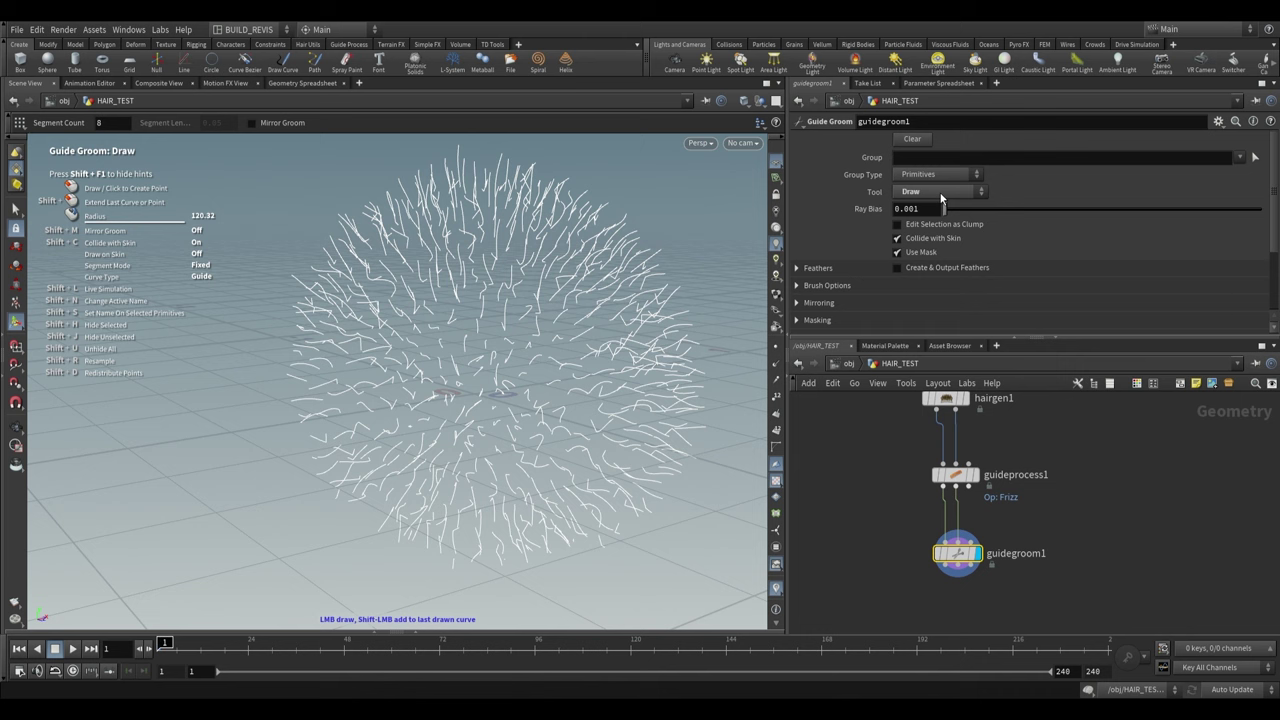
pyautogui.click(940, 195)
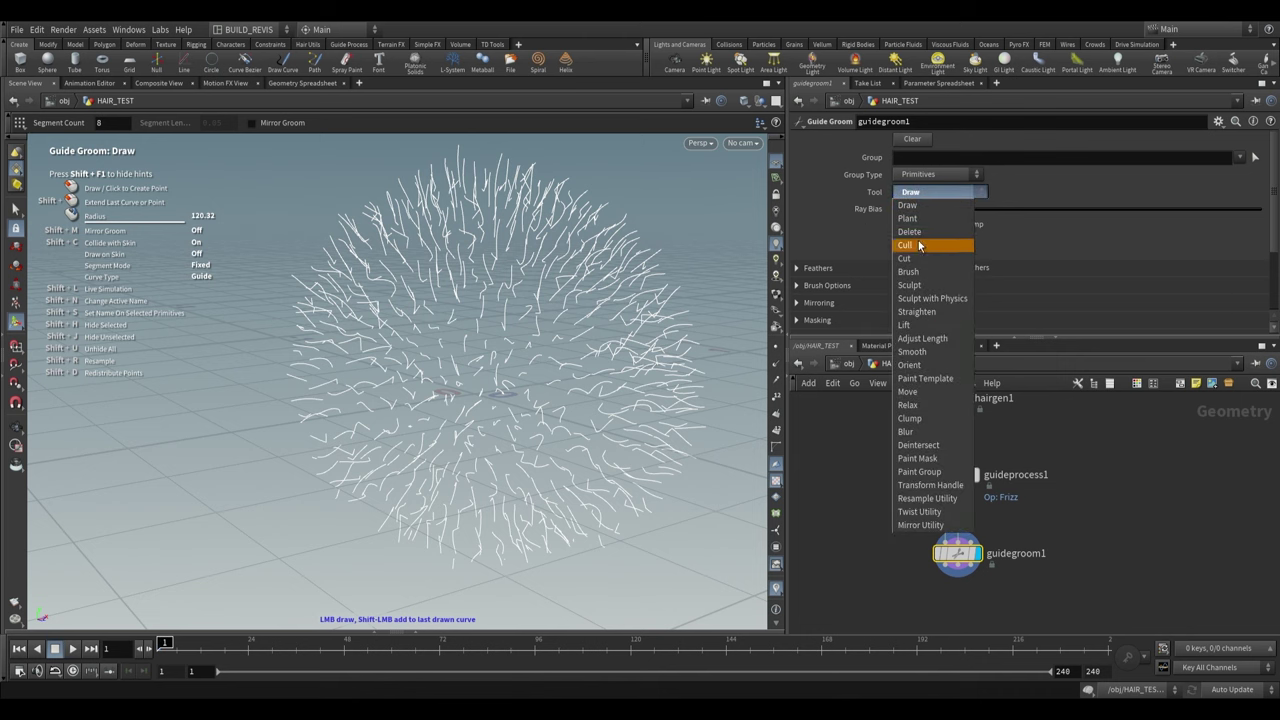
pyautogui.click(907, 218)
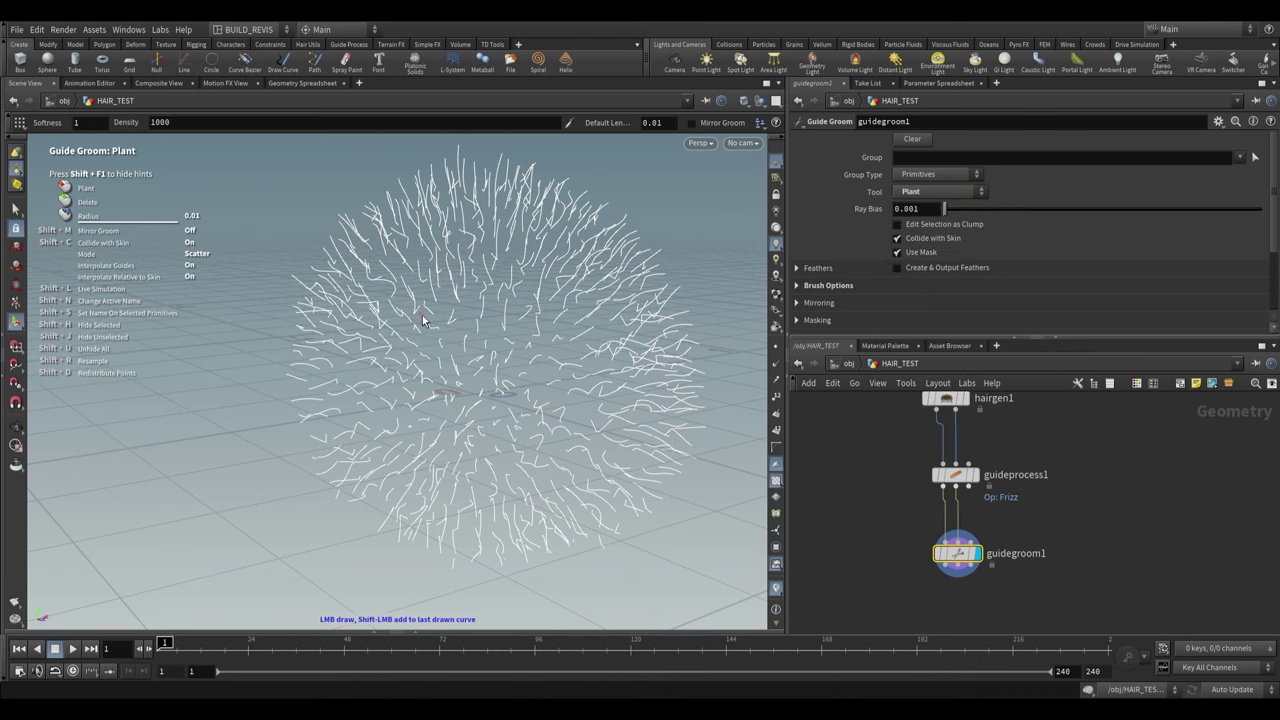
pyautogui.scroll(2, 449, 324)
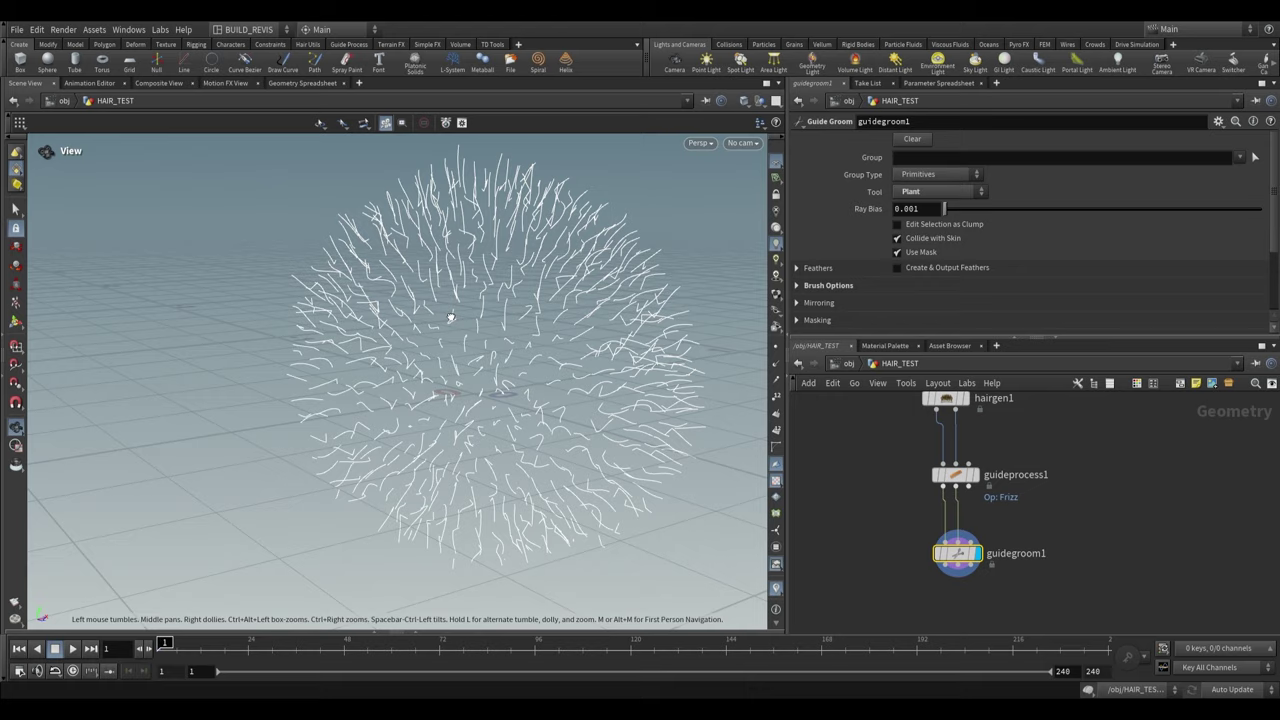
pyautogui.moveTo(449, 324)
pyautogui.keyDown('alt'); pyautogui.mouseDown()
pyautogui.moveTo(428, 302)
pyautogui.moveTo(423, 320)
pyautogui.moveTo(418, 276)
pyautogui.mouseUp(); pyautogui.keyUp('alt')
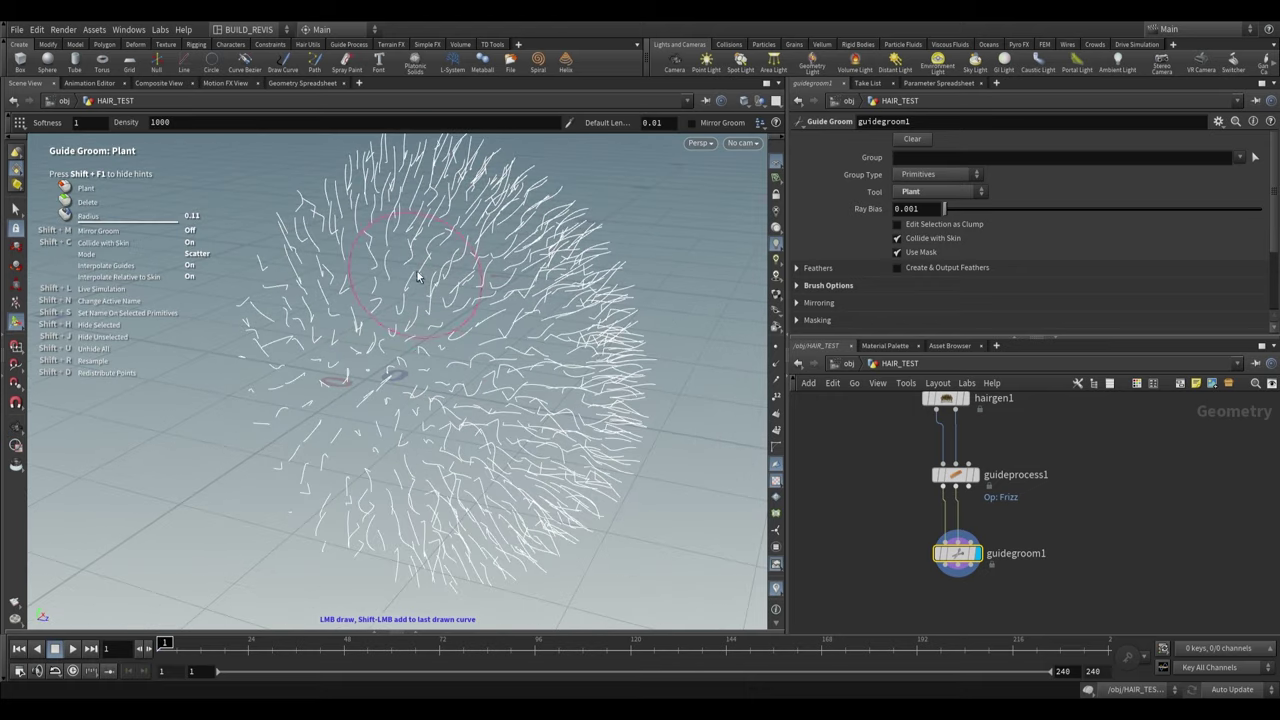
# Switch the Guide Groom tool to Brush and comb the guide hairs sideways across the sphere in several strokes
pyautogui.moveTo(465, 377)
pyautogui.keyDown('alt'); pyautogui.mouseDown()
pyautogui.moveTo(470, 340)
pyautogui.moveTo(480, 360)
pyautogui.mouseUp(); pyautogui.keyUp('alt')
pyautogui.click(940, 191)
pyautogui.click(925, 278)
pyautogui.keyDown('alt'); pyautogui.moveTo(430, 308); pyautogui.dragTo(446, 306); pyautogui.keyUp('alt')
pyautogui.moveTo(560, 262); pyautogui.dragTo(622, 292)
pyautogui.moveTo(410, 285)
pyautogui.keyDown('alt'); pyautogui.mouseDown()
pyautogui.moveTo(384, 289)
pyautogui.moveTo(525, 285)
pyautogui.mouseUp(); pyautogui.keyUp('alt')
pyautogui.moveTo(550, 320)
pyautogui.keyDown('alt'); pyautogui.mouseDown()
pyautogui.moveTo(586, 337)
pyautogui.moveTo(530, 330)
pyautogui.mouseUp(); pyautogui.keyUp('alt')
pyautogui.moveTo(452, 346); pyautogui.dragTo(510, 330)
pyautogui.moveTo(594, 362)
pyautogui.keyDown('alt'); pyautogui.mouseDown()
pyautogui.moveTo(586, 386)
pyautogui.moveTo(624, 406)
pyautogui.moveTo(722, 408)
pyautogui.moveTo(630, 385)
pyautogui.moveTo(680, 365)
pyautogui.mouseUp(); pyautogui.keyUp('alt')
# Try branching a Null node off the second output of guideprocess1, and delete it
pyautogui.moveTo(1044, 477); pyautogui.dragTo(1049, 517, button='middle')
pyautogui.moveTo(1016, 433); pyautogui.dragTo(1038, 553, button='middle')
pyautogui.moveTo(985, 452); pyautogui.dragTo(991, 494, button='middle')
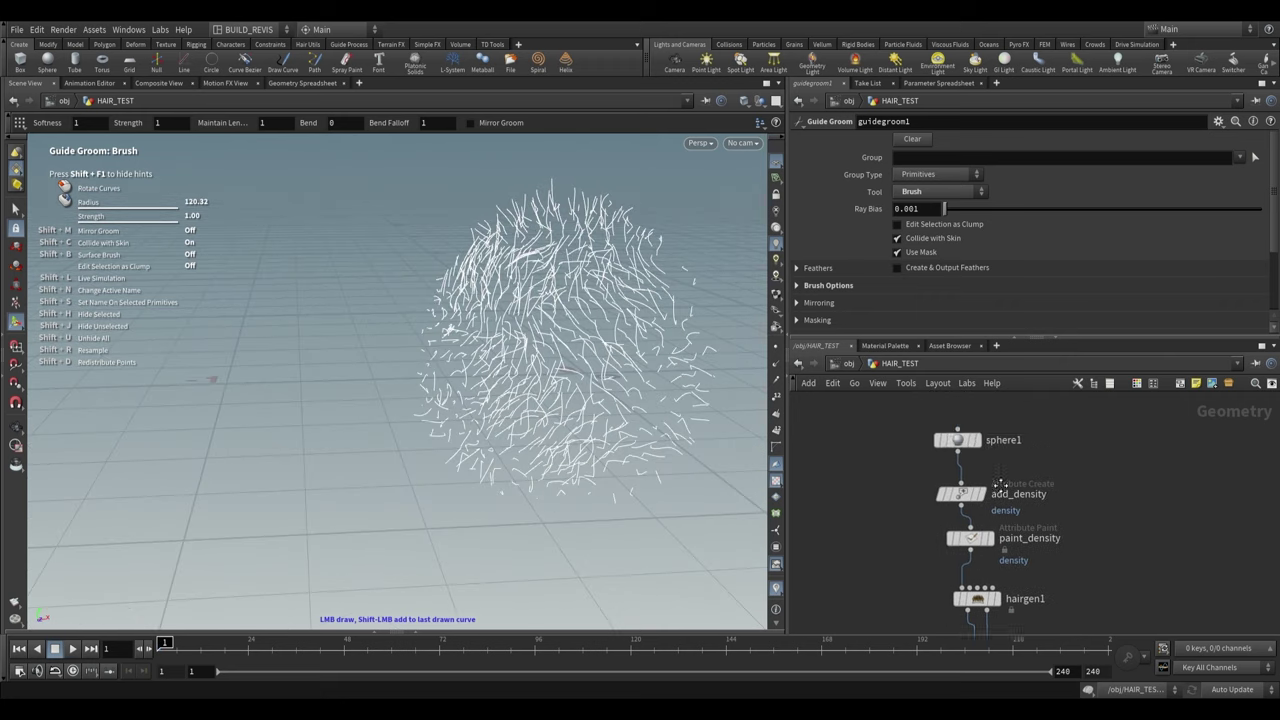
pyautogui.scroll(2, 968, 454)
pyautogui.moveTo(1056, 620); pyautogui.dragTo(994, 401, button='middle')
pyautogui.moveTo(980, 503); pyautogui.dragTo(980, 457, button='middle')
pyautogui.scroll(2, 978, 460)
pyautogui.press('Tab')
pyautogui.write('null')
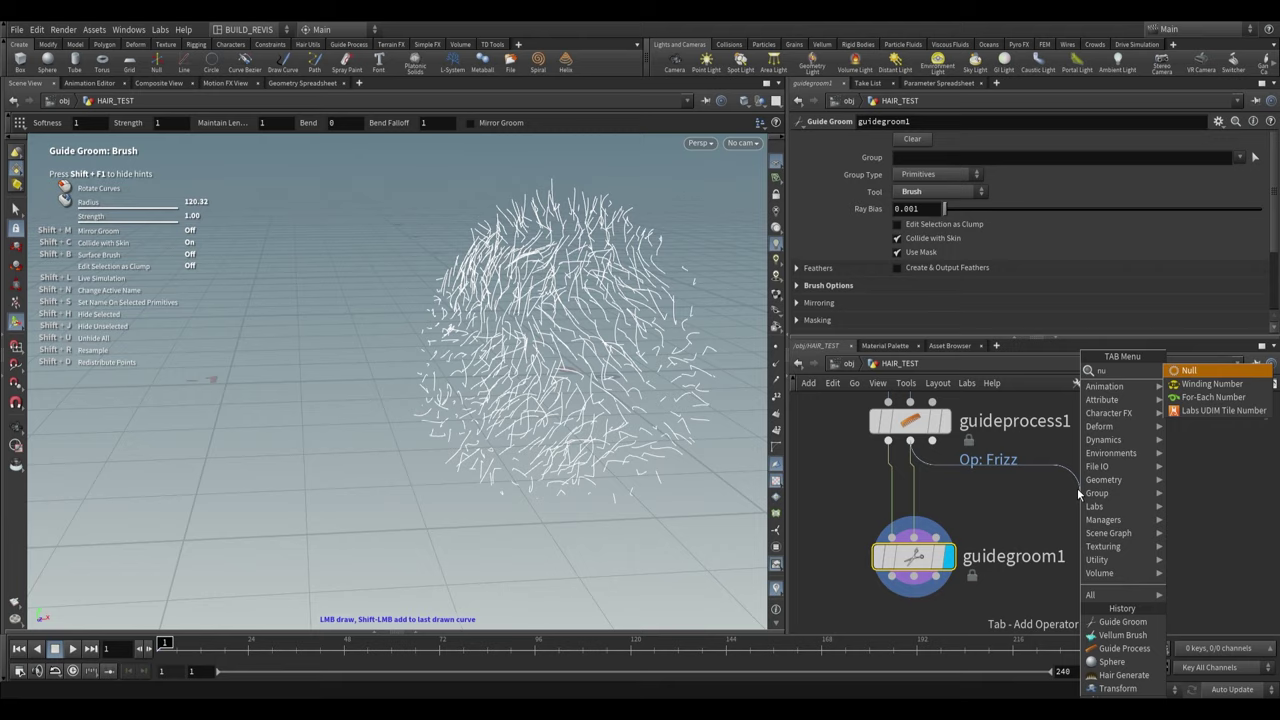
pyautogui.press('Return')
pyautogui.press('Return')
pyautogui.keyDown('alt'); pyautogui.moveTo(511, 306); pyautogui.dragTo(590, 330); pyautogui.keyUp('alt')
pyautogui.press('Delete')
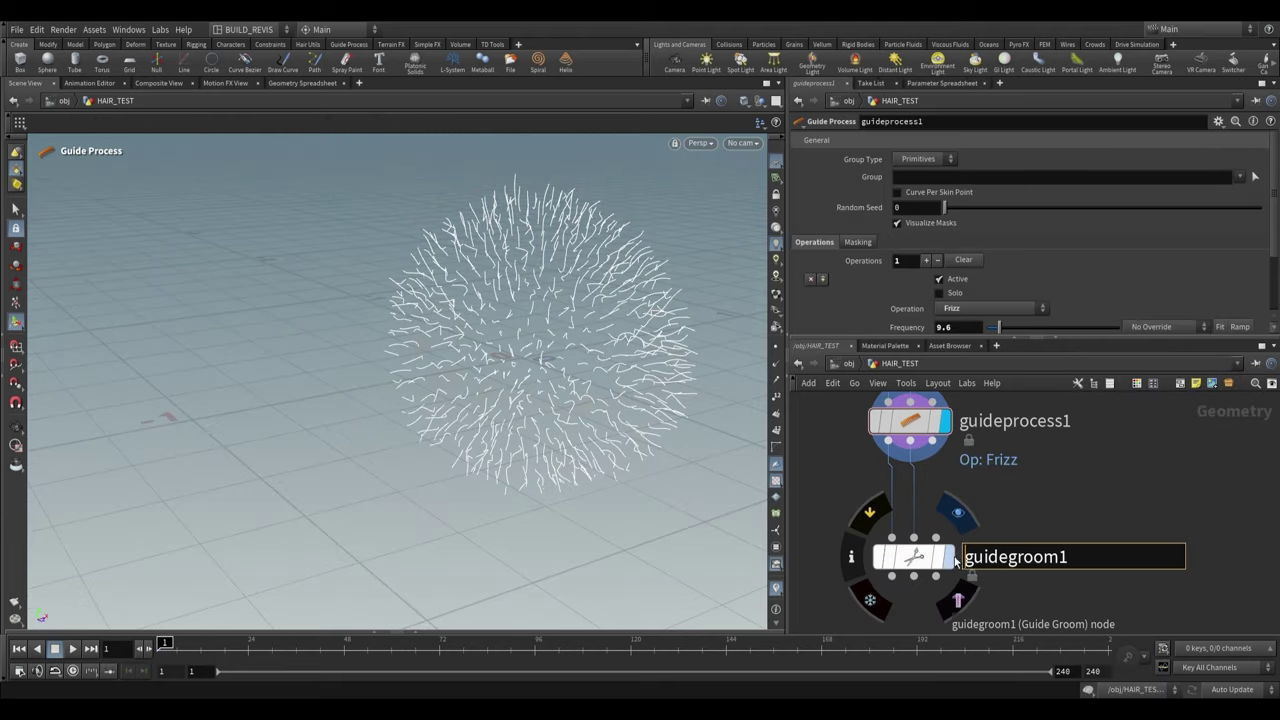
# Display guidegroom1 again and examine the groomed hair from several angles
pyautogui.click(948, 557)
pyautogui.keyDown('alt'); pyautogui.moveTo(694, 422); pyautogui.dragTo(553, 302); pyautogui.keyUp('alt')
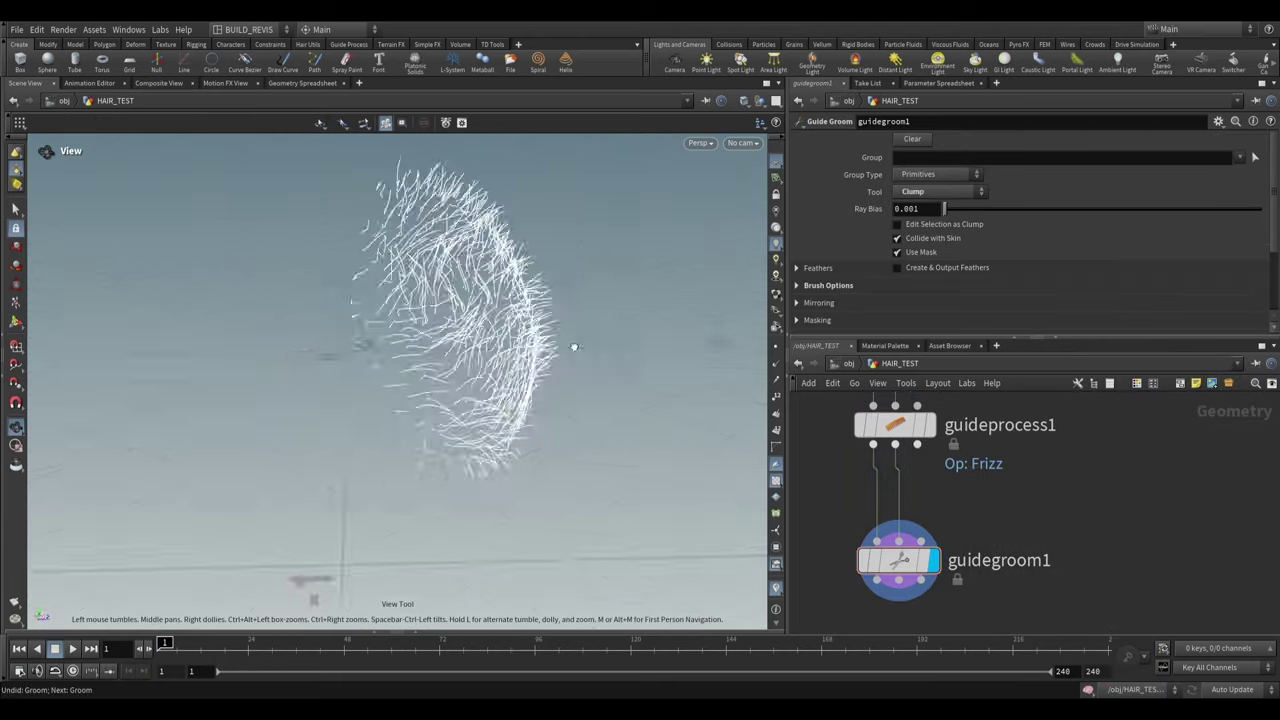
pyautogui.moveTo(574, 347); pyautogui.dragTo(516, 308)
# Add a Hair Clump node below guidegroom1, connect its first two inputs to the groom's outputs, and display it
pyautogui.scroll(1, 516, 309)
pyautogui.moveTo(956, 580); pyautogui.dragTo(959, 504, button='middle')
pyautogui.press('Tab')
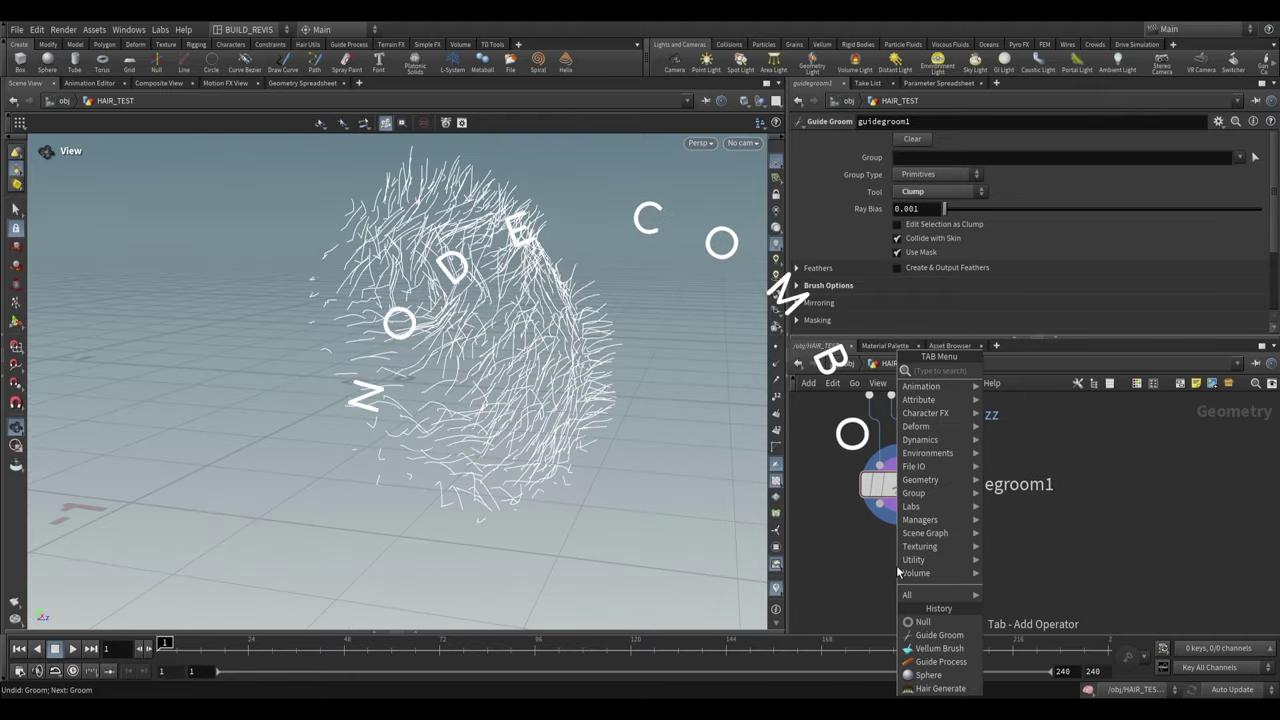
pyautogui.write('clump')
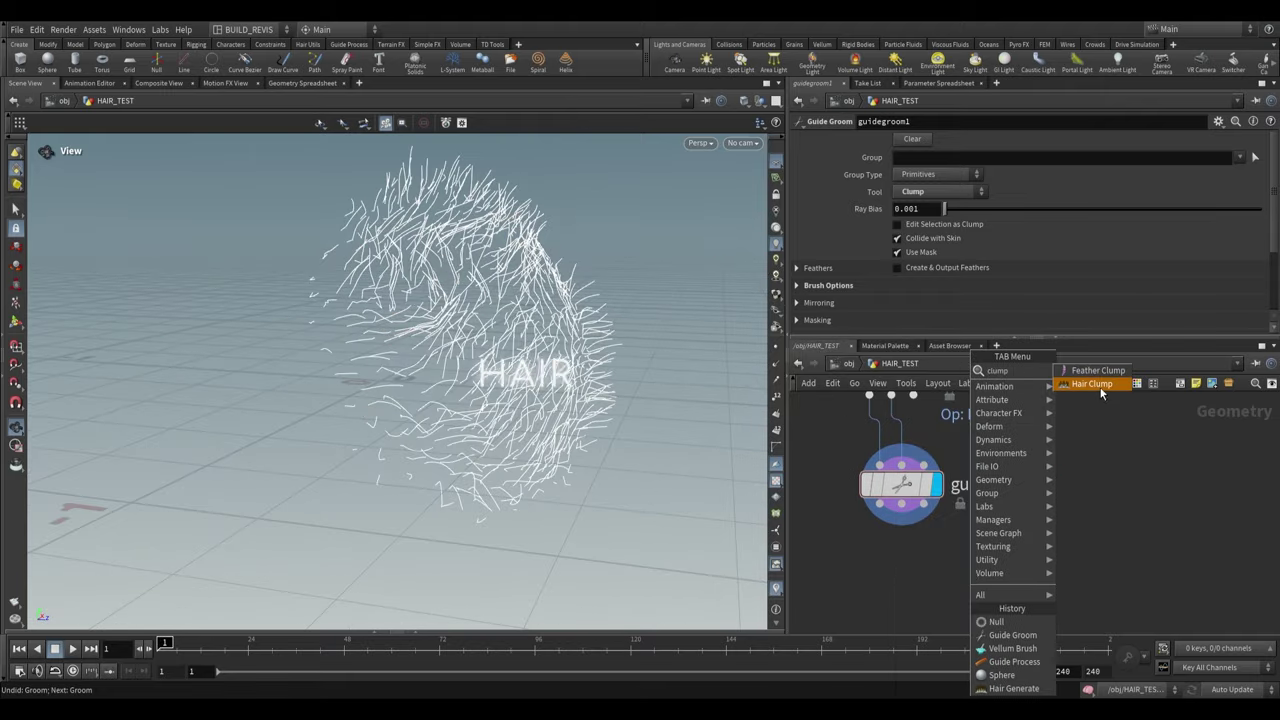
pyautogui.click(1101, 388)
pyautogui.click(907, 595)
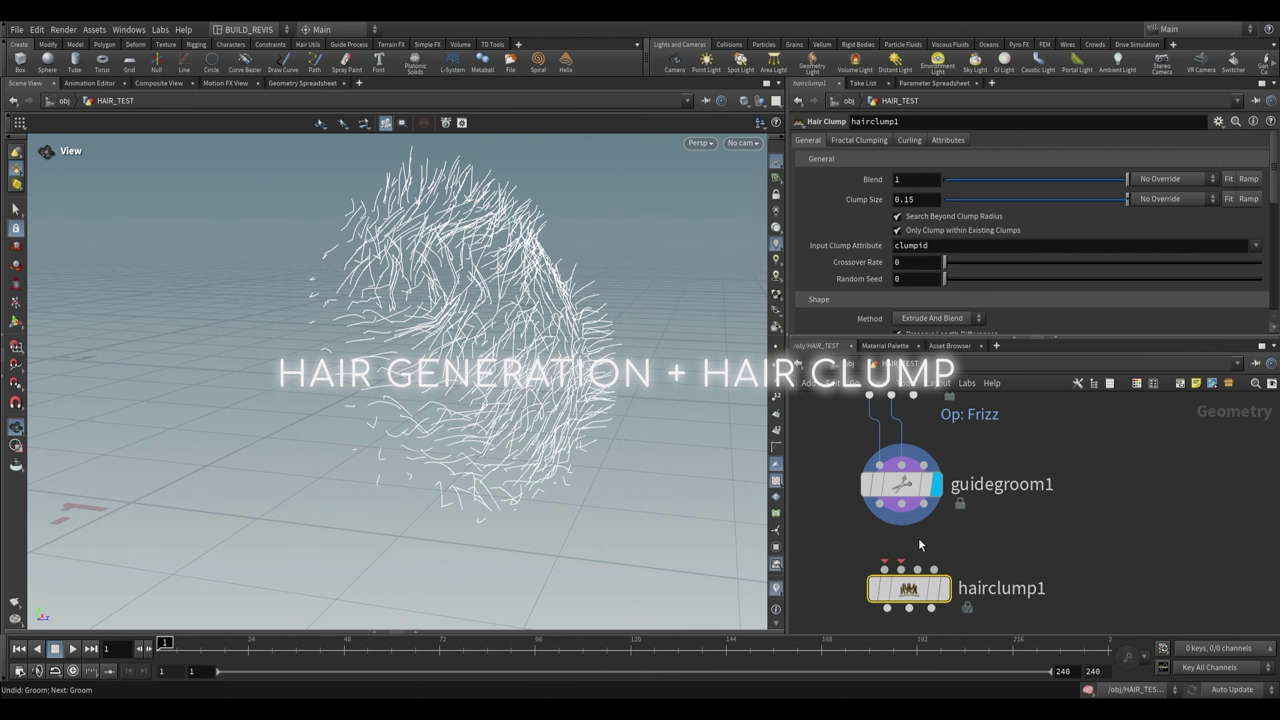
pyautogui.click(944, 589)
# Set the Hair Clump node's Clump Size to 0.0599 and Blend to 0.715
pyautogui.moveTo(330, 430); pyautogui.dragTo(500, 325)
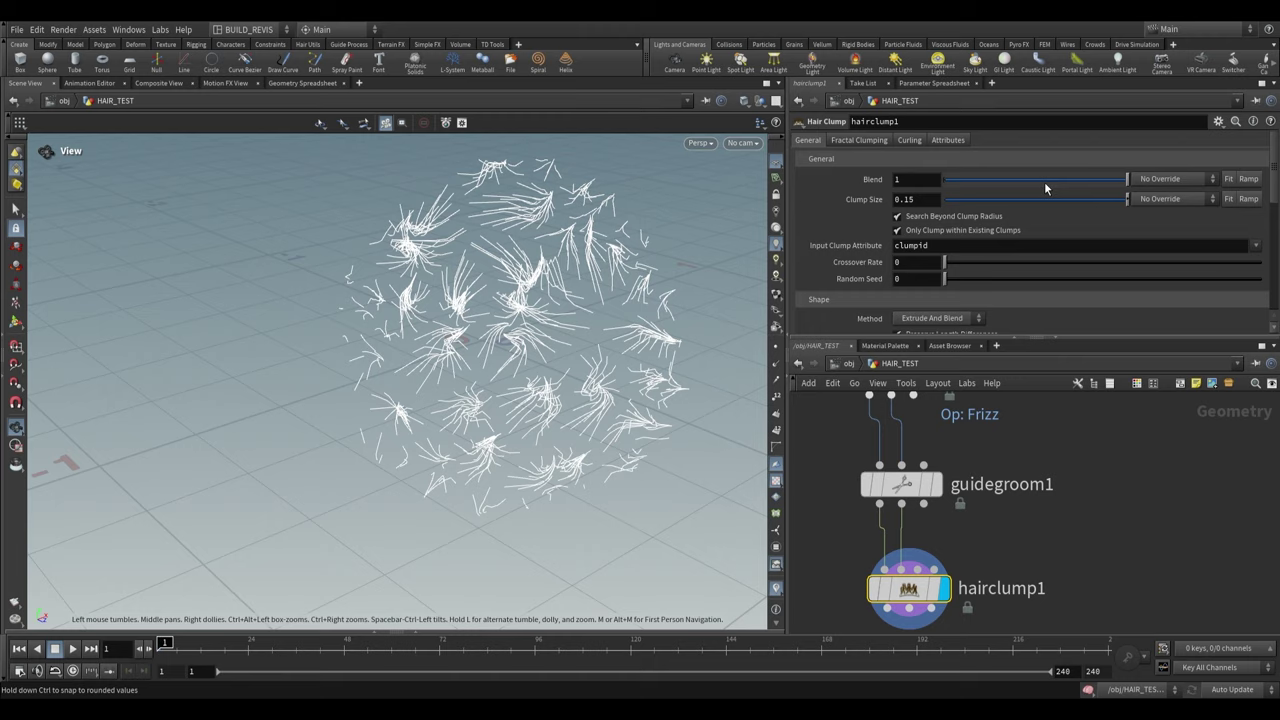
pyautogui.moveTo(1099, 178); pyautogui.dragTo(1050, 190)
pyautogui.moveTo(1048, 199); pyautogui.dragTo(1075, 182)
pyautogui.moveTo(455, 345); pyautogui.dragTo(444, 384)
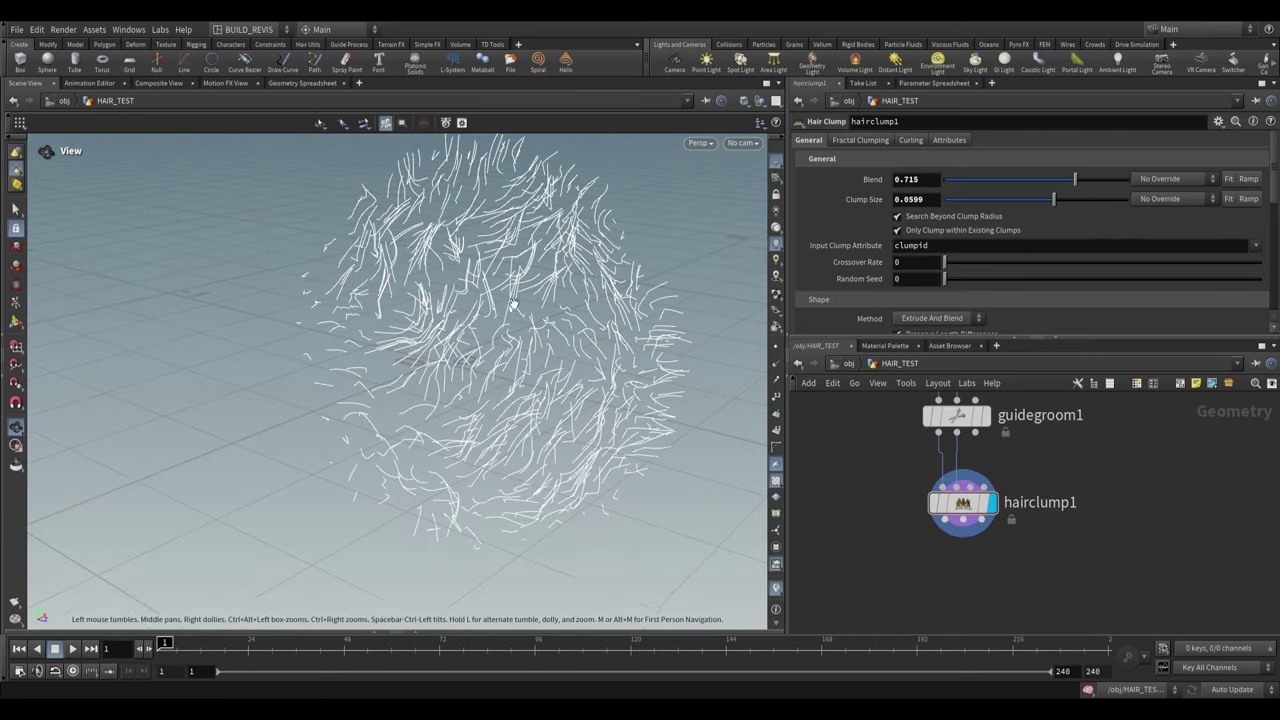
pyautogui.moveTo(570, 316); pyautogui.dragTo(517, 313)
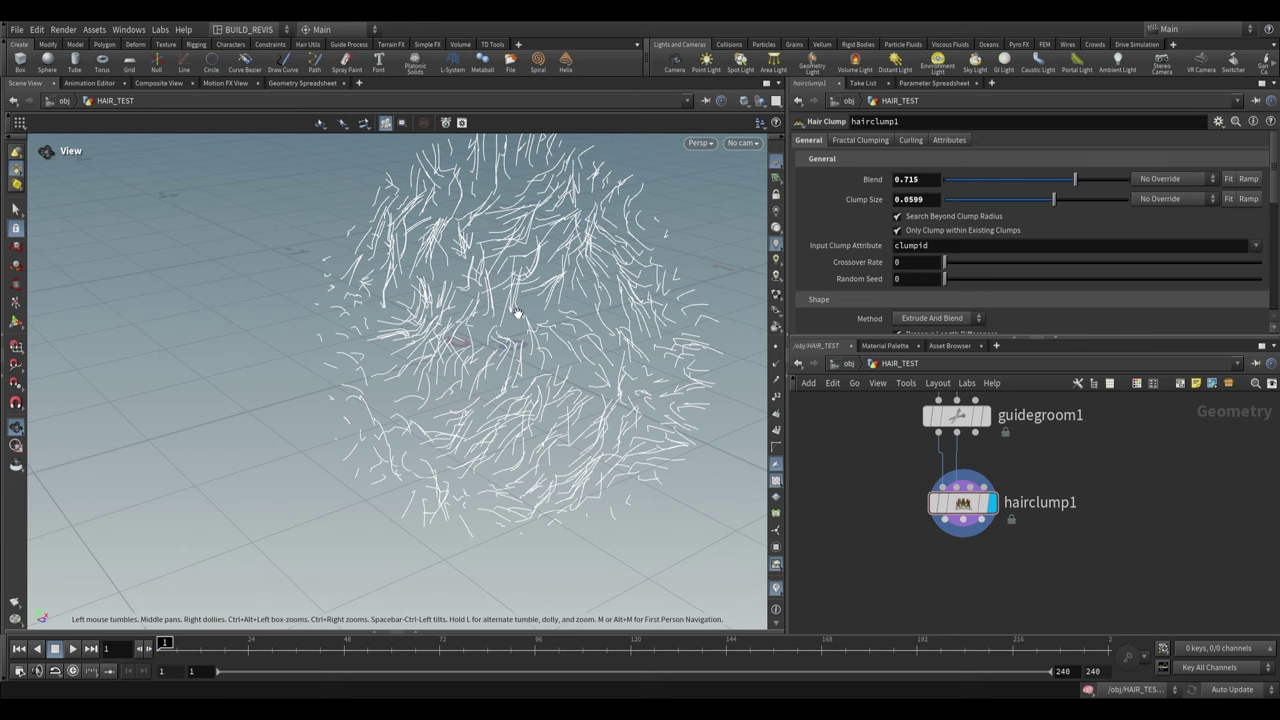
pyautogui.moveTo(416, 336); pyautogui.dragTo(490, 336)
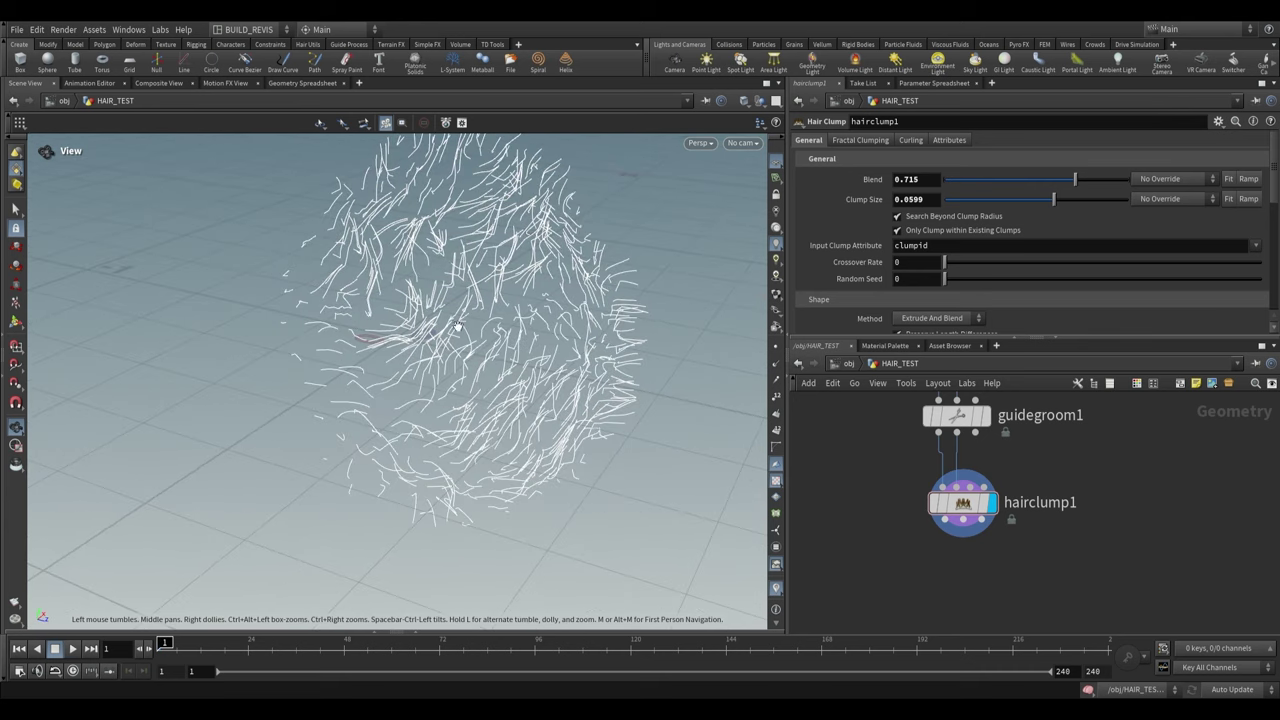
# Add a second Hair Generate node below hairclump1, connect its first two inputs to the clump's first two outputs, and display it
pyautogui.scroll(-5, 877, 264)
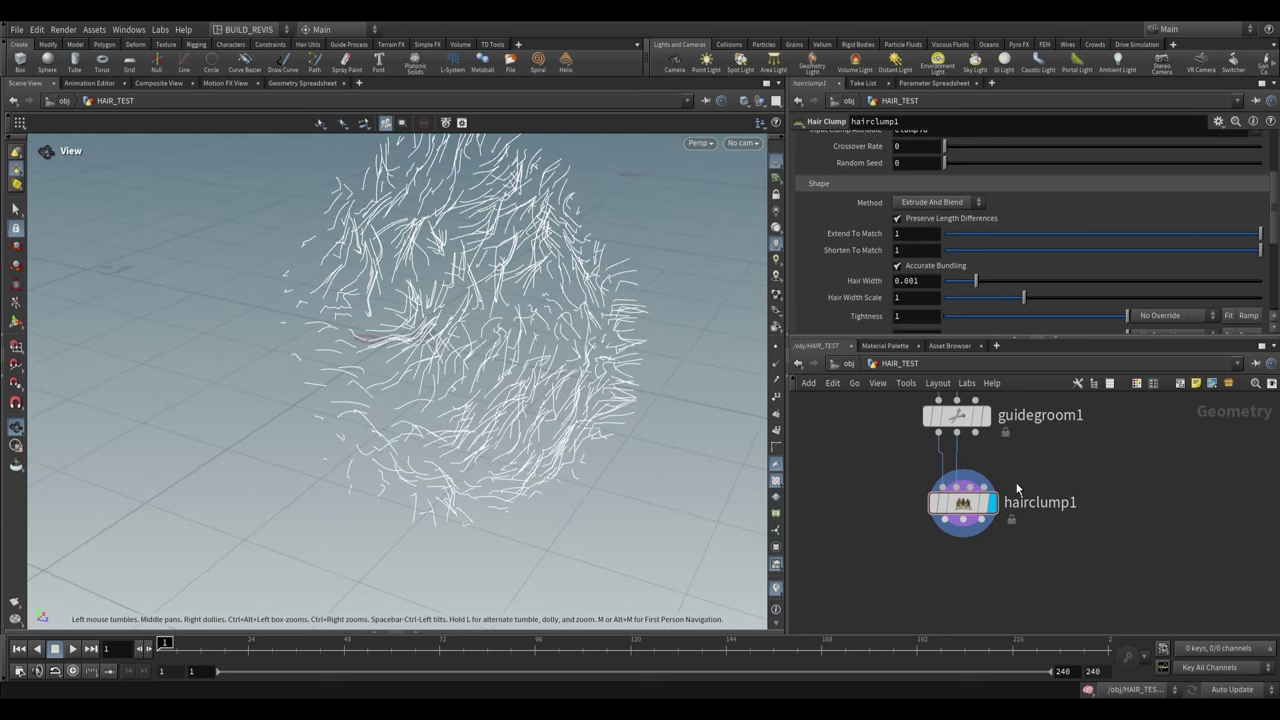
pyautogui.press('Tab')
pyautogui.write('ha')
pyautogui.press('Down')
pyautogui.press('Return')
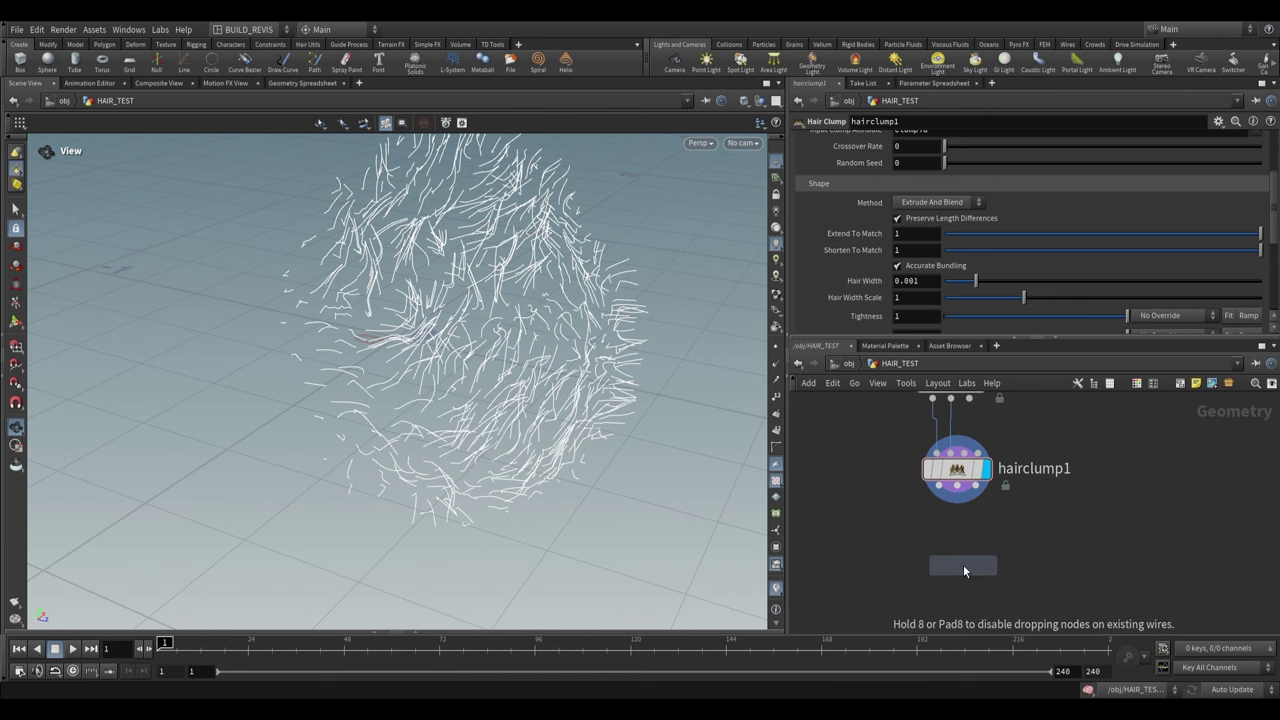
pyautogui.click(963, 564)
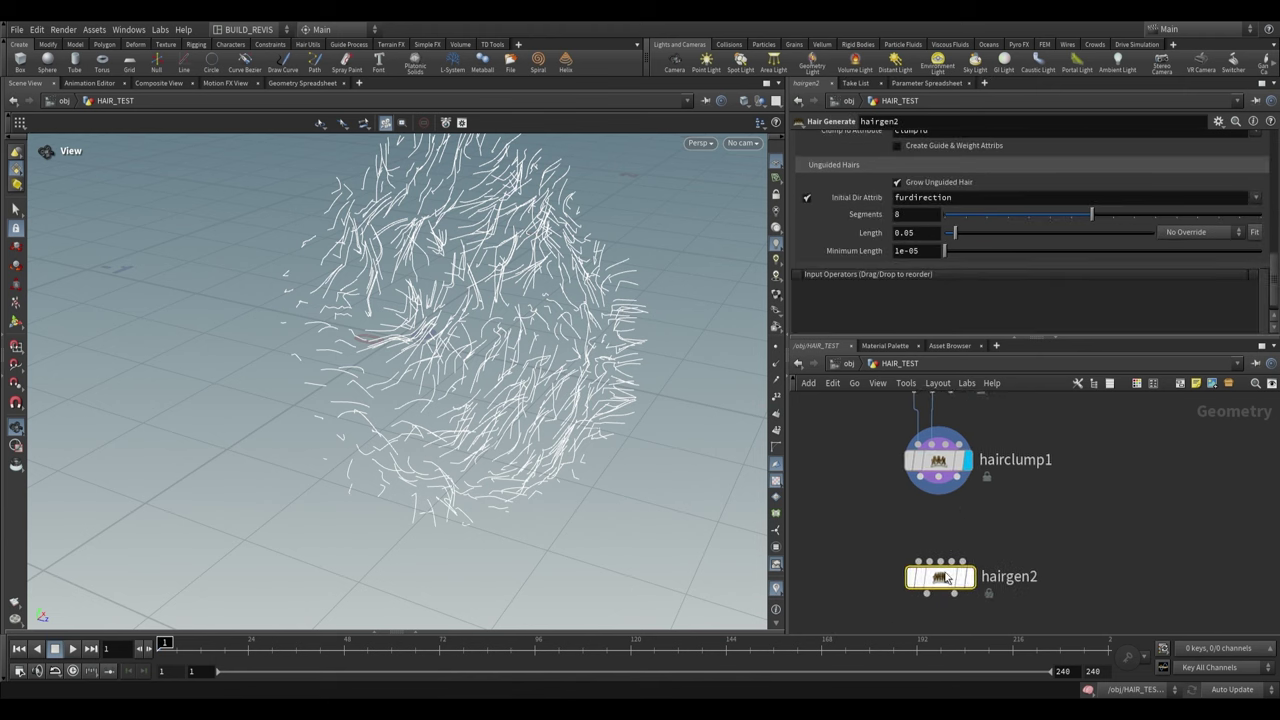
pyautogui.scroll(2, 910, 524)
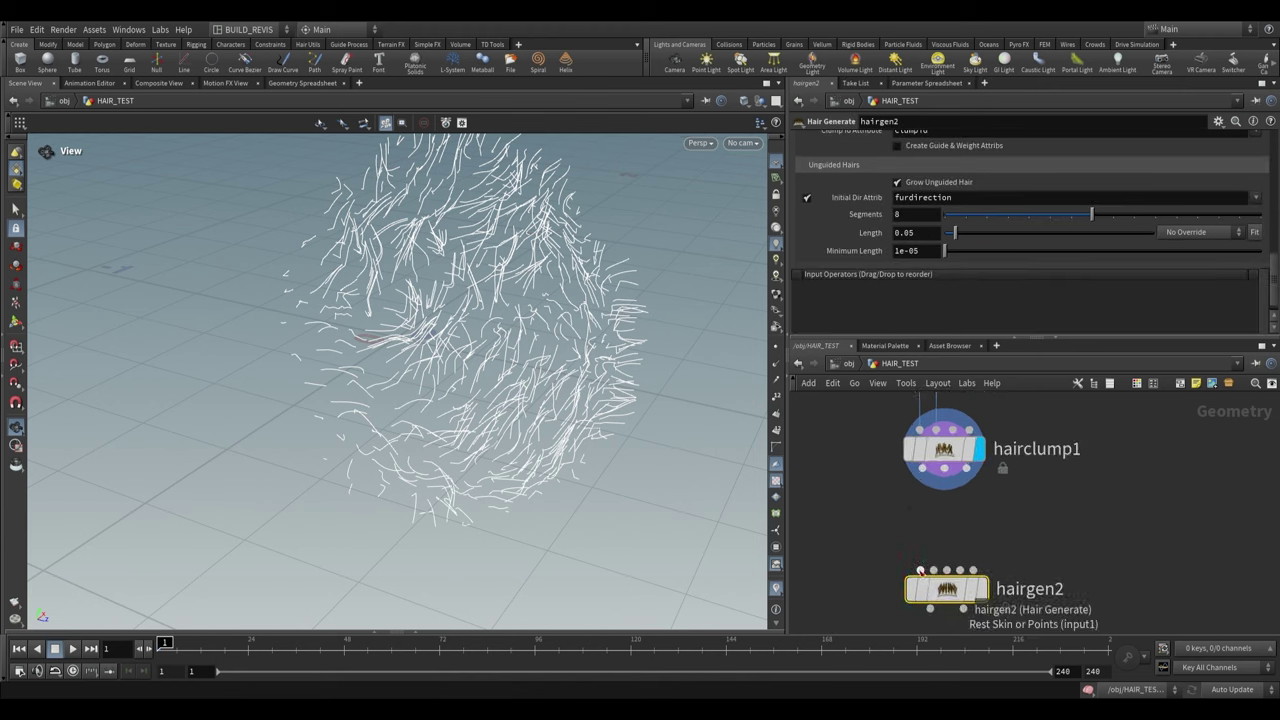
pyautogui.click(918, 568)
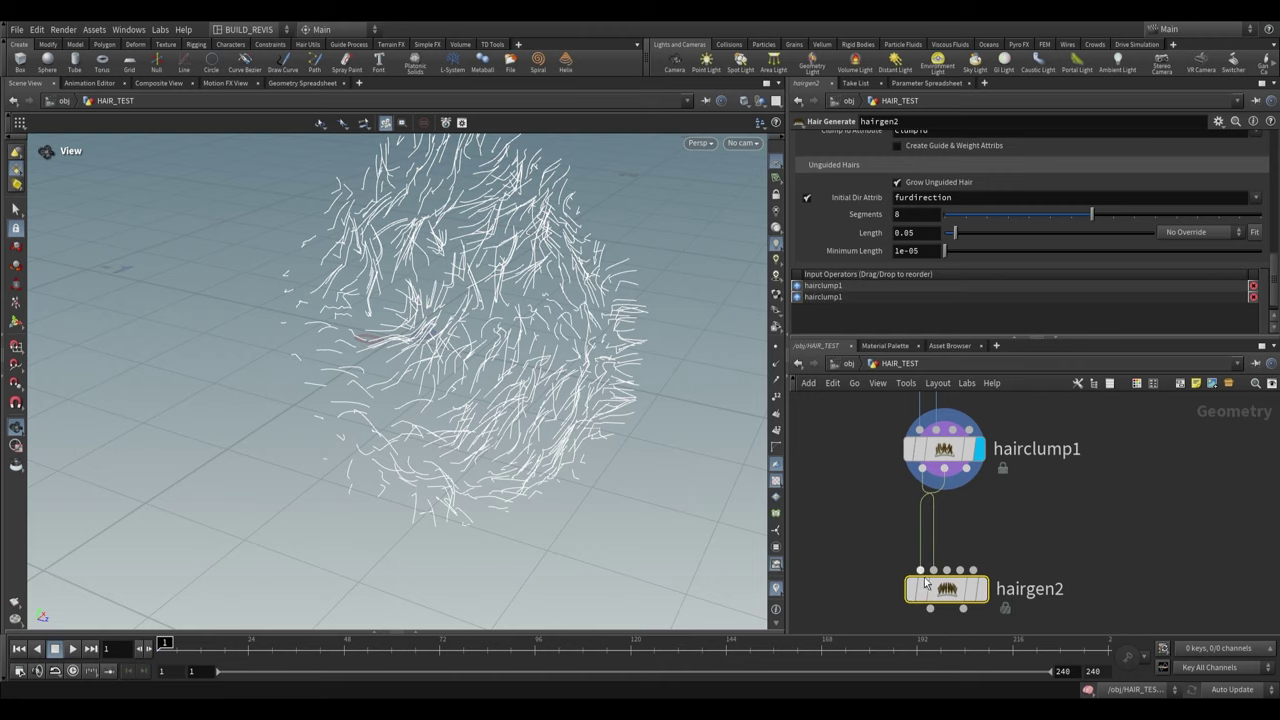
pyautogui.click(984, 589)
pyautogui.moveTo(349, 349); pyautogui.dragTo(455, 370)
# Turn off Grow Unguided Hair on hairgen2 and set its Density to 22316
pyautogui.scroll(2, 886, 214)
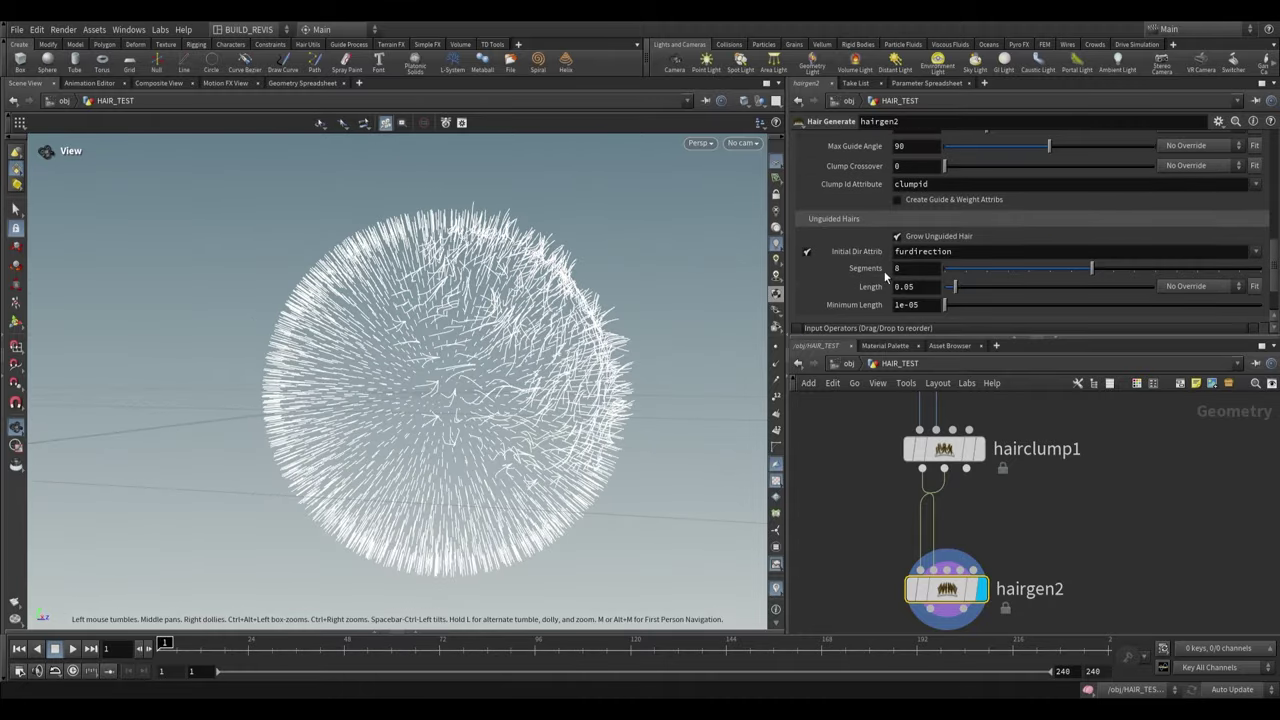
pyautogui.scroll(-1, 885, 277)
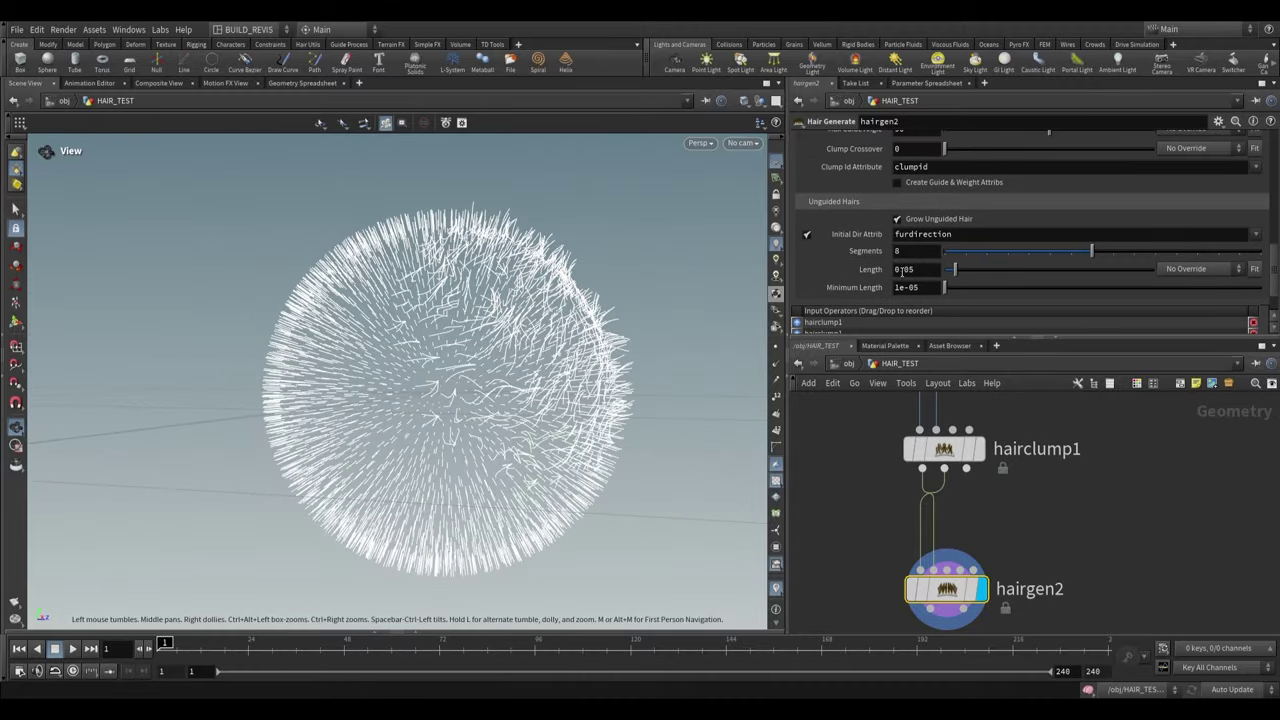
pyautogui.click(897, 219)
pyautogui.scroll(10, 873, 251)
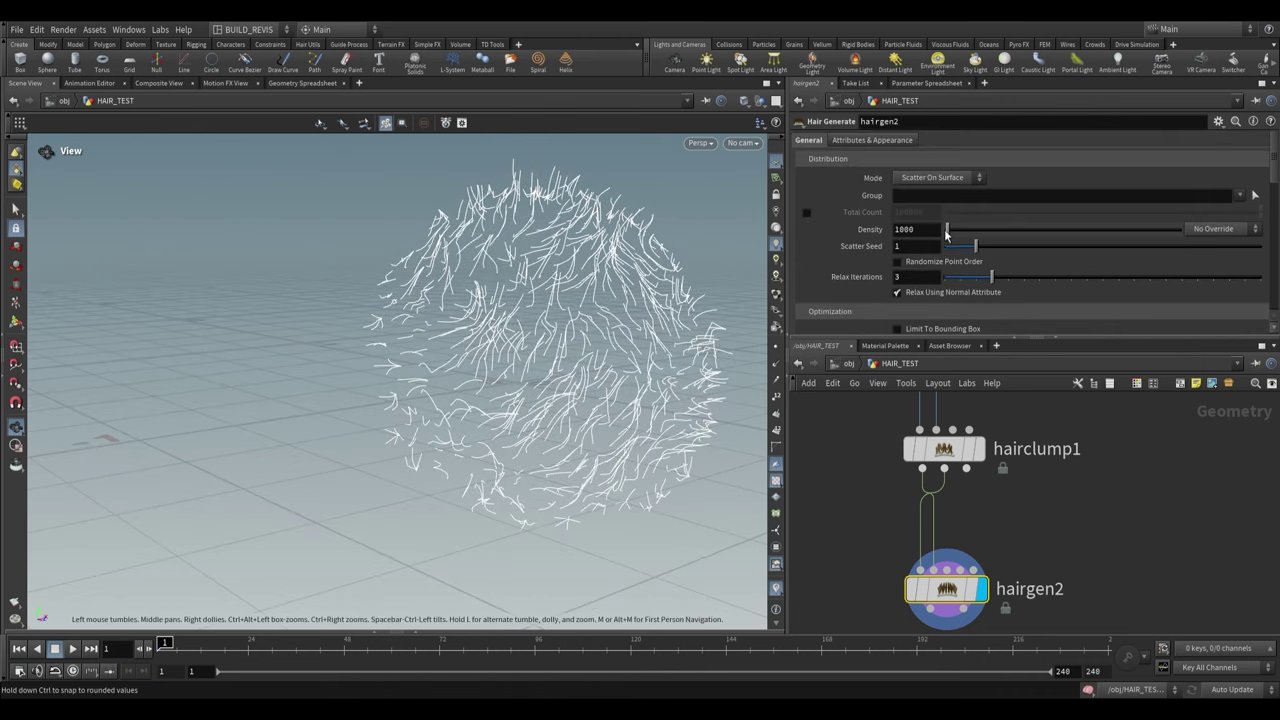
pyautogui.moveTo(947, 233); pyautogui.dragTo(998, 240)
pyautogui.moveTo(546, 332); pyautogui.dragTo(578, 352)
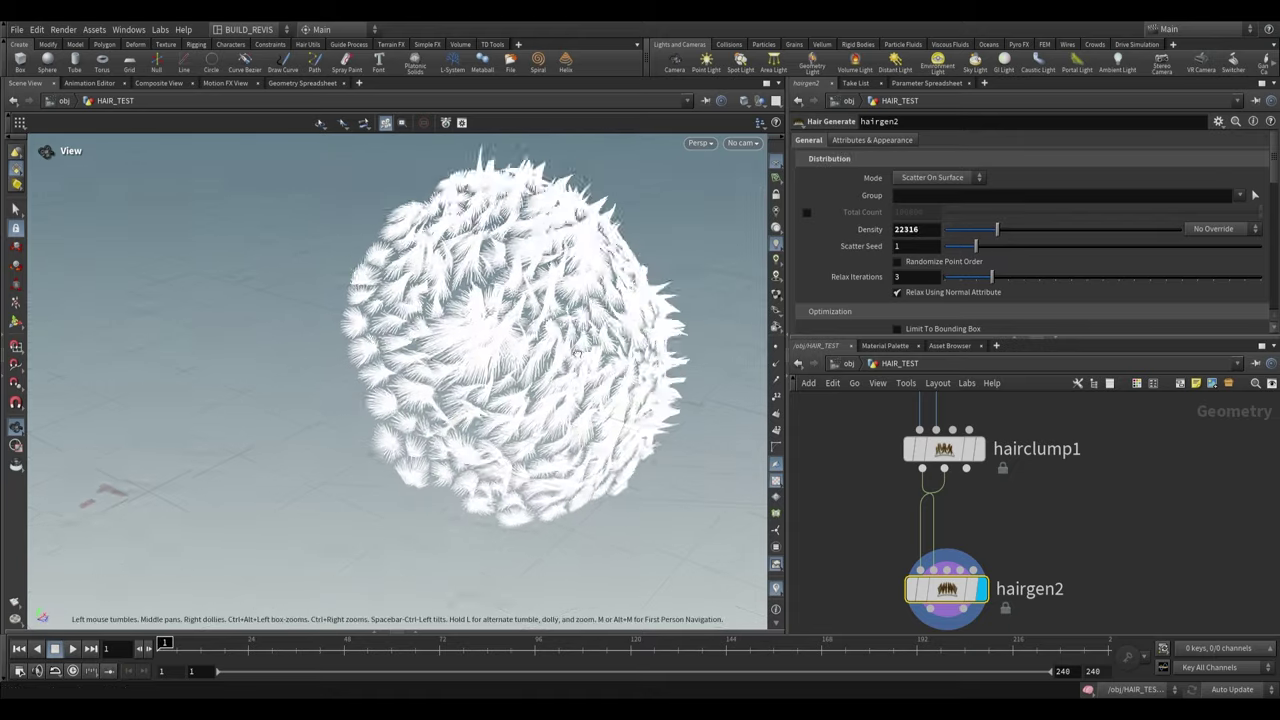
pyautogui.scroll(6, 466, 346)
pyautogui.moveTo(466, 346); pyautogui.dragTo(461, 278)
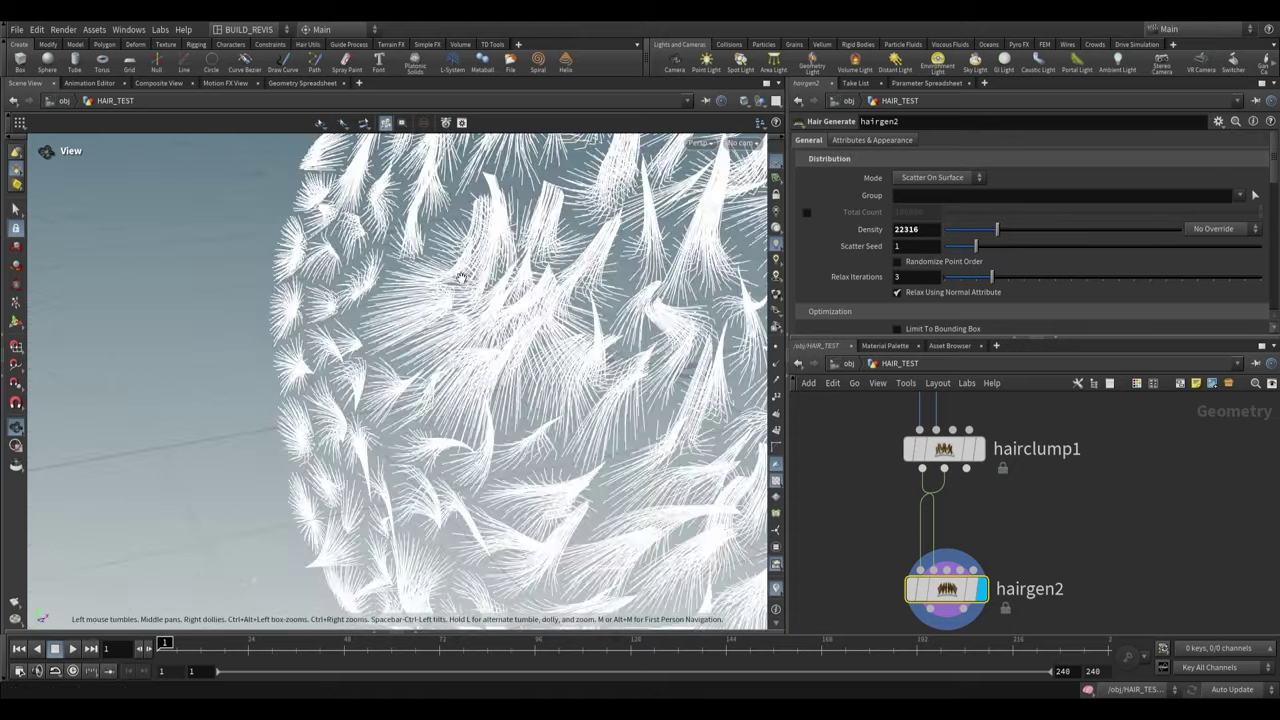
# Try a larger Influence Radius for hairgen2's guide weights, and restore it to 0.05
pyautogui.scroll(-6, 461, 277)
pyautogui.scroll(-5, 877, 269)
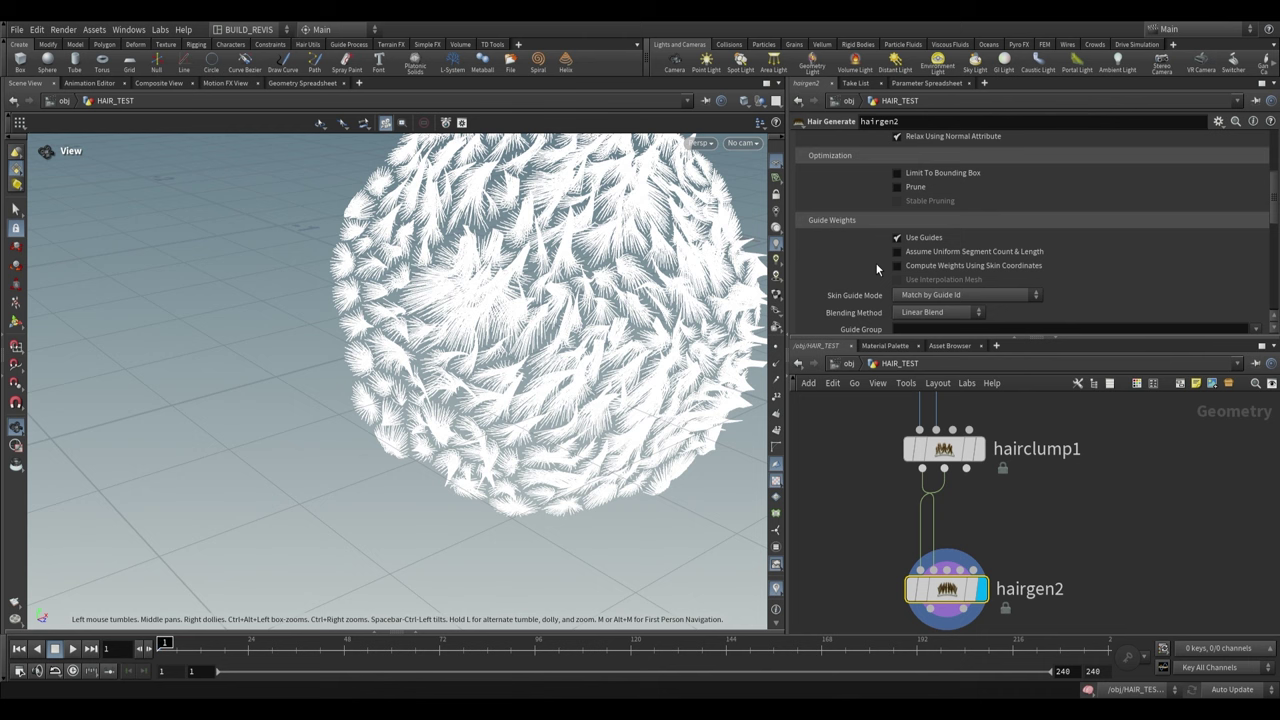
pyautogui.scroll(-4, 877, 269)
pyautogui.scroll(4, 893, 244)
pyautogui.scroll(-5, 876, 275)
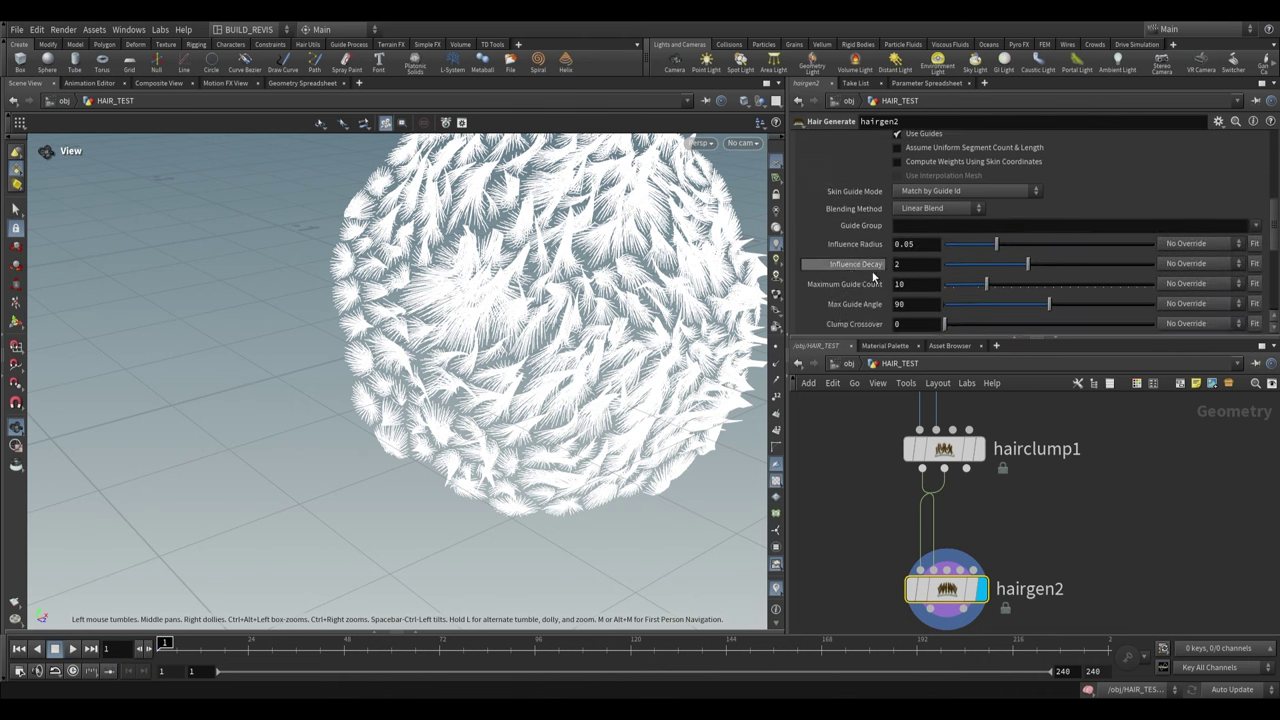
pyautogui.moveTo(549, 243); pyautogui.dragTo(459, 271)
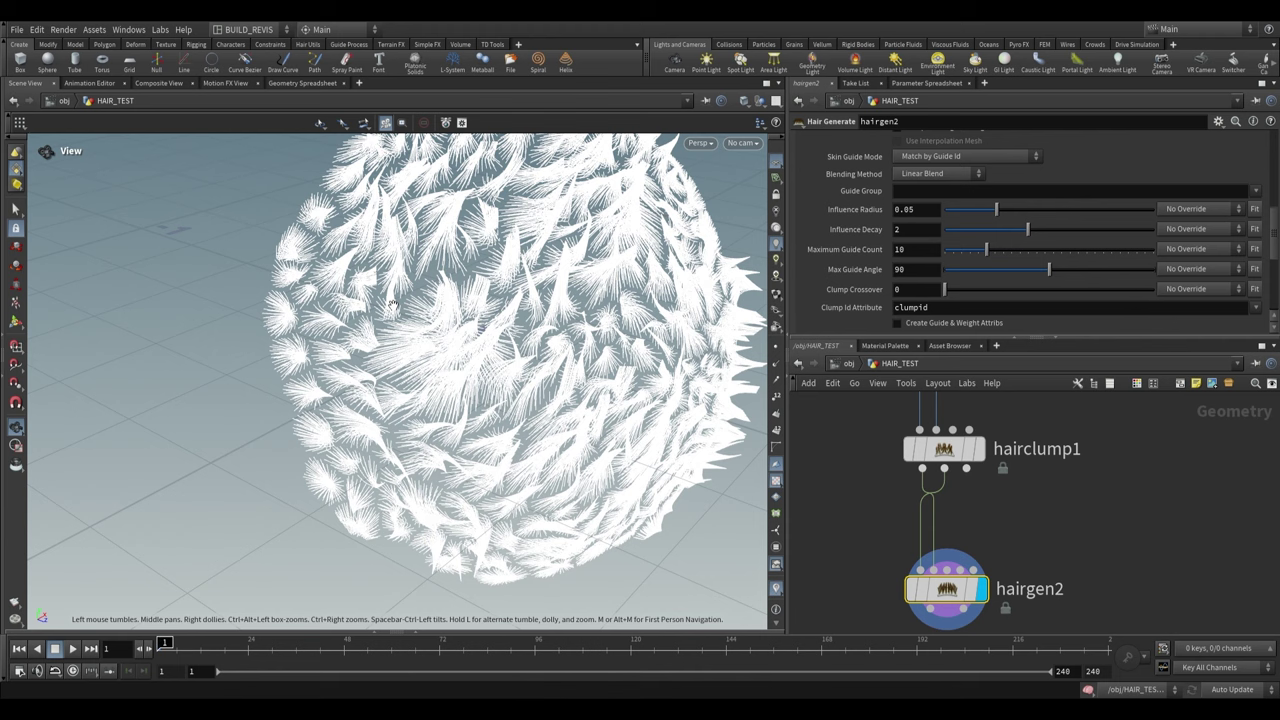
pyautogui.moveTo(998, 217); pyautogui.dragTo(1063, 222)
pyautogui.moveTo(605, 335); pyautogui.dragTo(450, 280)
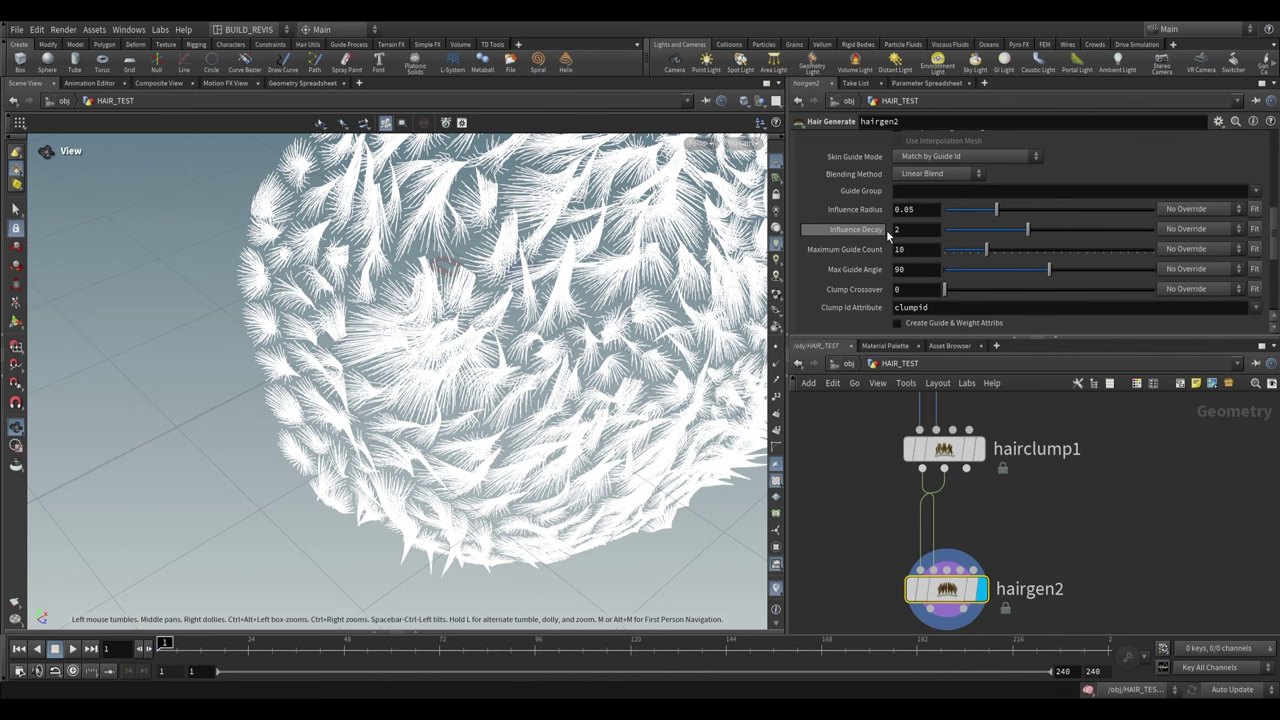
pyautogui.moveTo(536, 326); pyautogui.dragTo(466, 371)
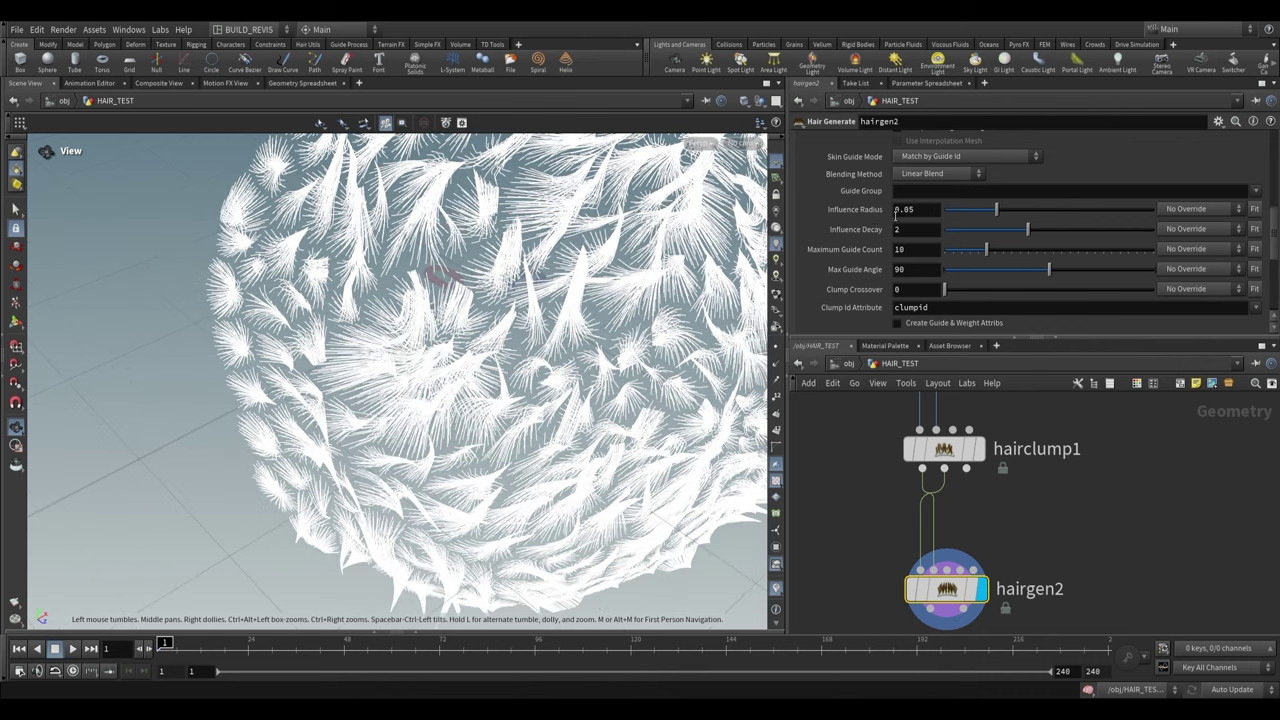
pyautogui.moveTo(421, 320); pyautogui.dragTo(601, 333)
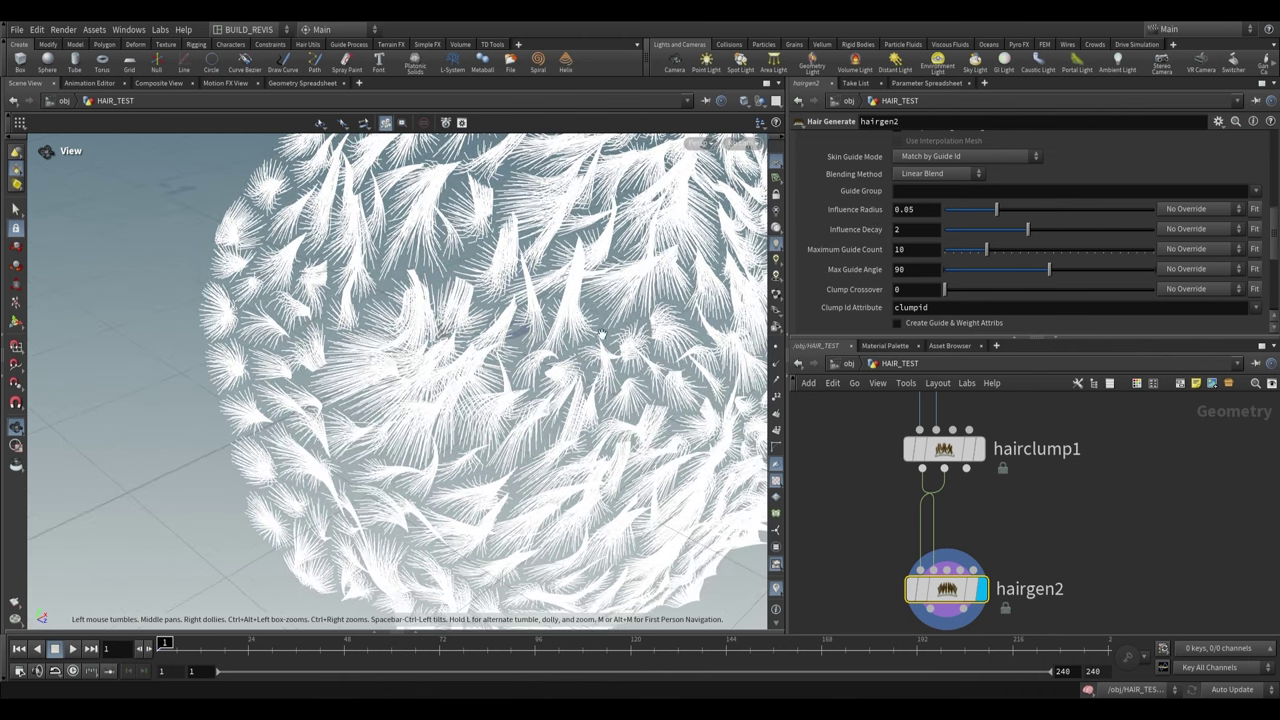
pyautogui.moveTo(643, 283); pyautogui.dragTo(660, 281)
# Set hairgen2's Influence Decay to 3.66 and check the clumps from several angles
pyautogui.moveTo(1027, 229); pyautogui.dragTo(1092, 234)
pyautogui.scroll(-1, 940, 257)
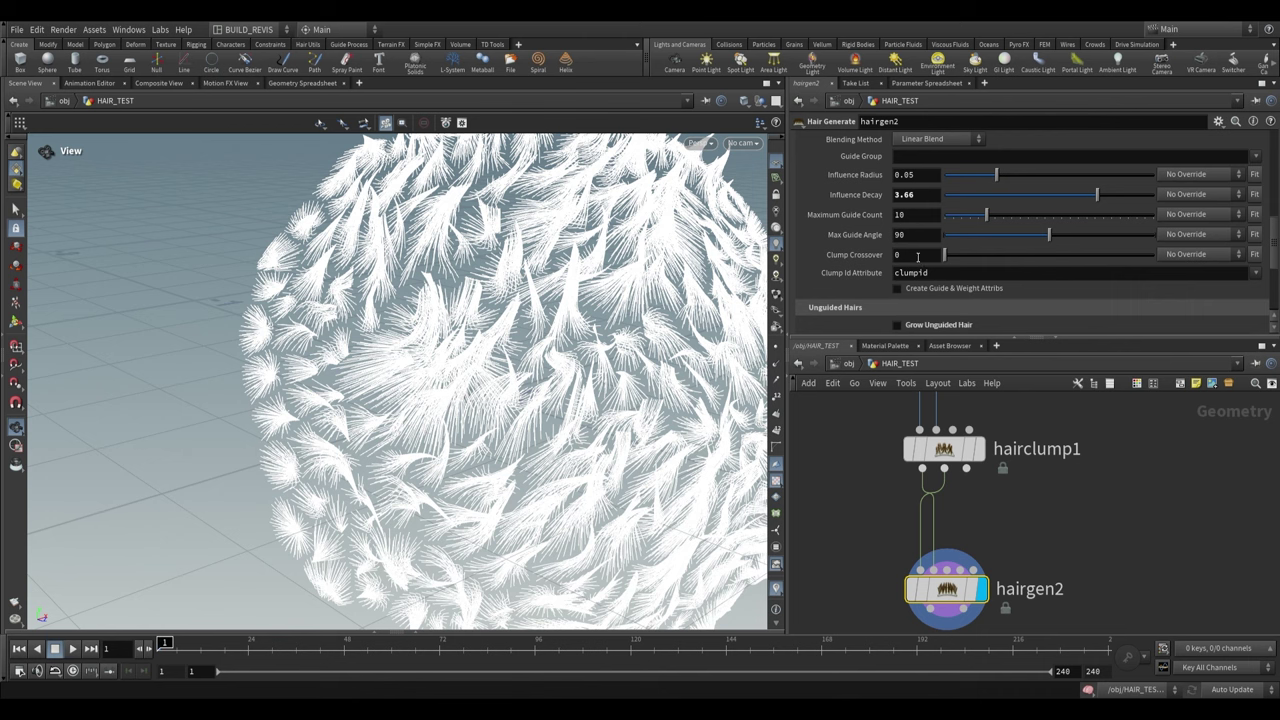
pyautogui.moveTo(572, 288); pyautogui.dragTo(608, 286)
pyautogui.moveTo(680, 266)
pyautogui.mouseDown()
pyautogui.moveTo(640, 272)
pyautogui.moveTo(672, 276)
pyautogui.mouseUp()
pyautogui.moveTo(400, 352); pyautogui.dragTo(433, 290)
pyautogui.moveTo(517, 341); pyautogui.dragTo(410, 275)
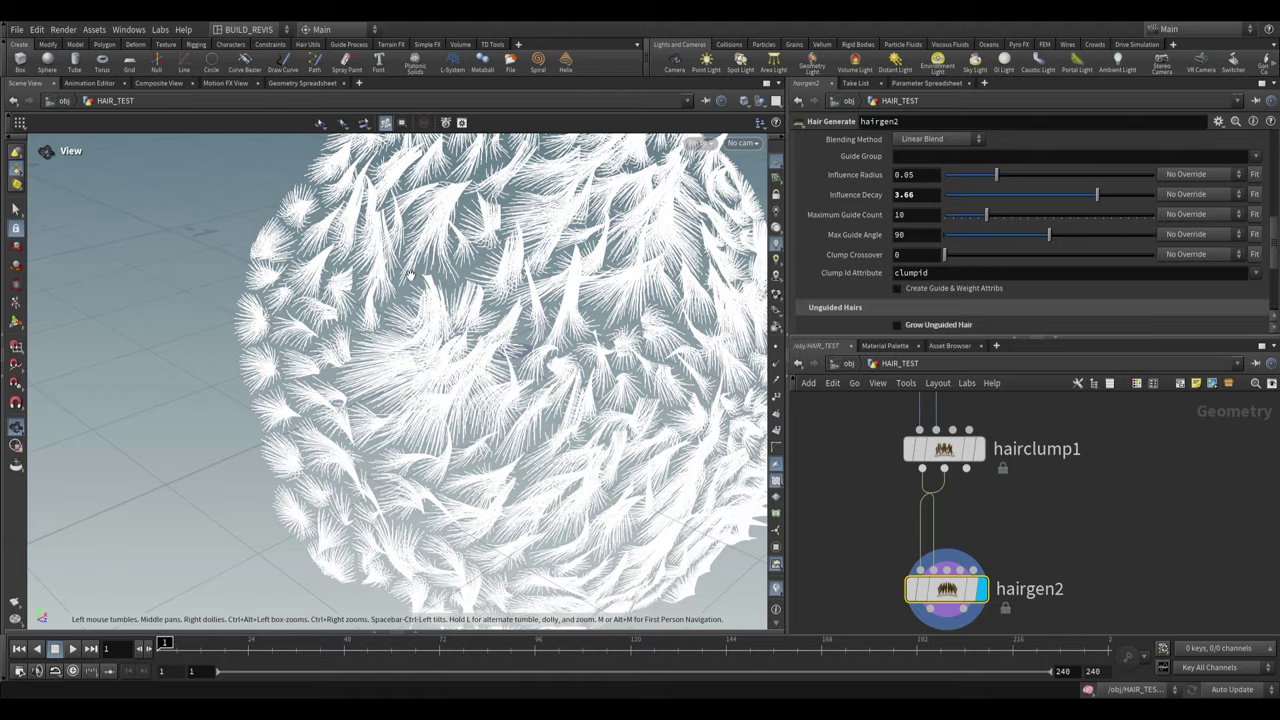
# Increase hairgen2's Clump Crossover and set its Density to 31921
pyautogui.moveTo(945, 256); pyautogui.dragTo(1069, 256)
pyautogui.moveTo(568, 313); pyautogui.dragTo(509, 310)
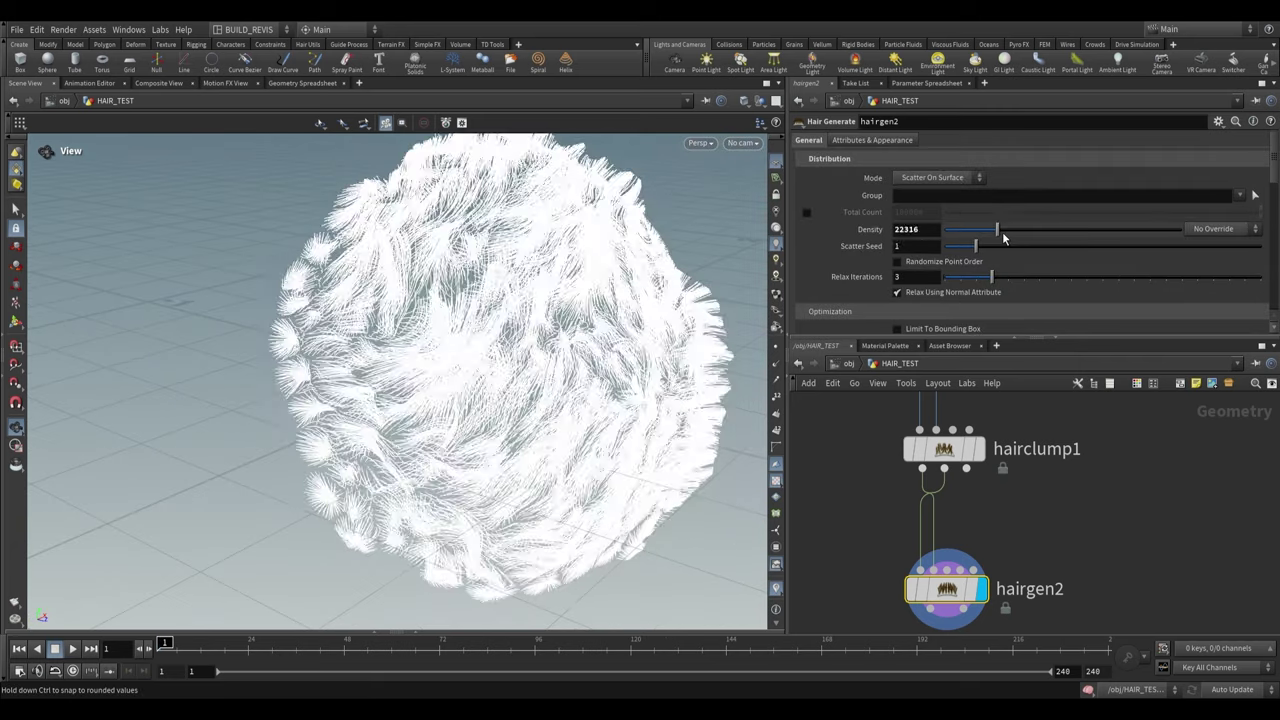
pyautogui.moveTo(1002, 236); pyautogui.dragTo(1021, 236)
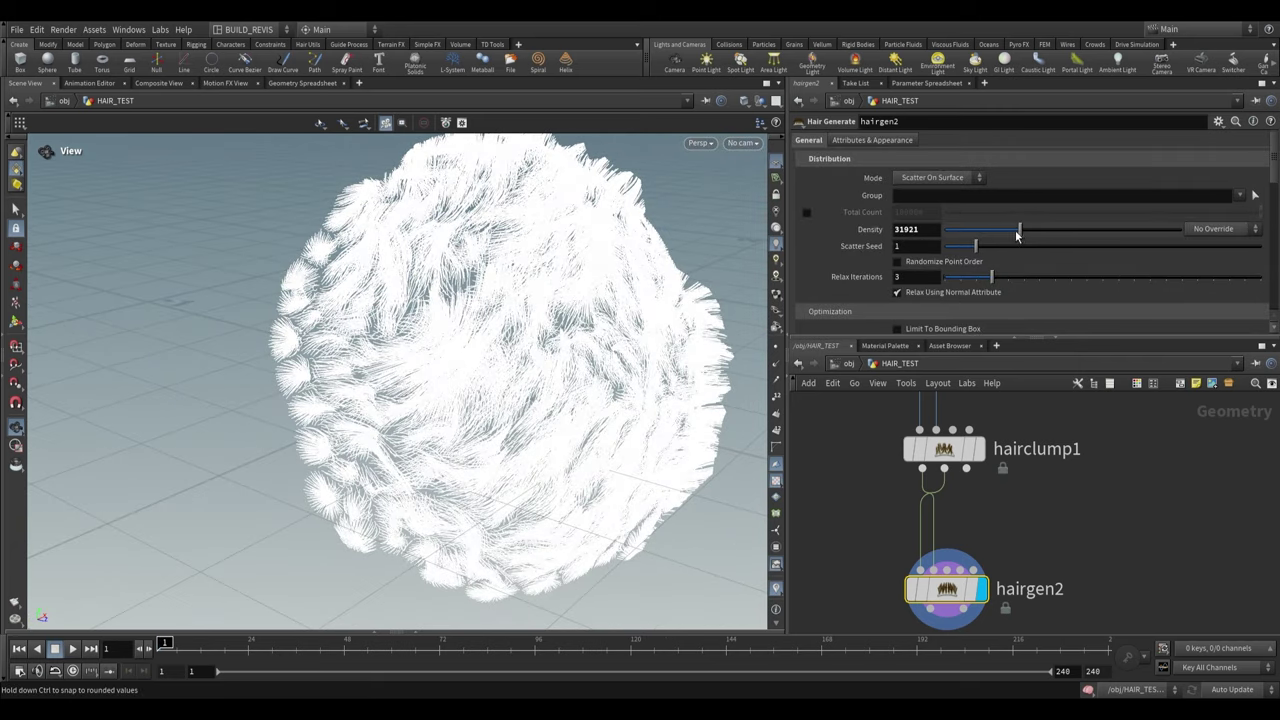
pyautogui.middleClick(958, 598)
# Display the successive stages from add_density through hairgen1, guideprocess1 and guidegroom1 to review how the guides are shaped
pyautogui.moveTo(1054, 400); pyautogui.dragTo(1030, 545, button='middle')
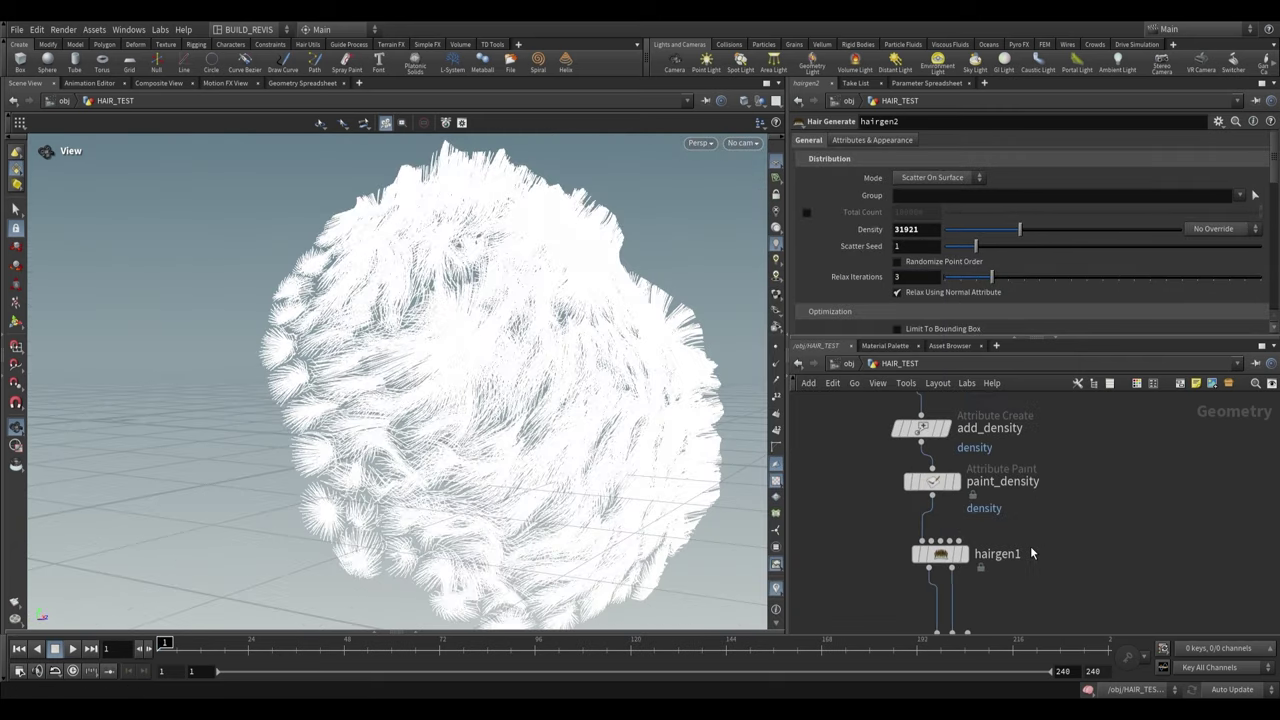
pyautogui.moveTo(1014, 475)
pyautogui.mouseDown(button='middle')
pyautogui.moveTo(1012, 540)
pyautogui.moveTo(1003, 442)
pyautogui.mouseUp(button='middle')
pyautogui.click(945, 499)
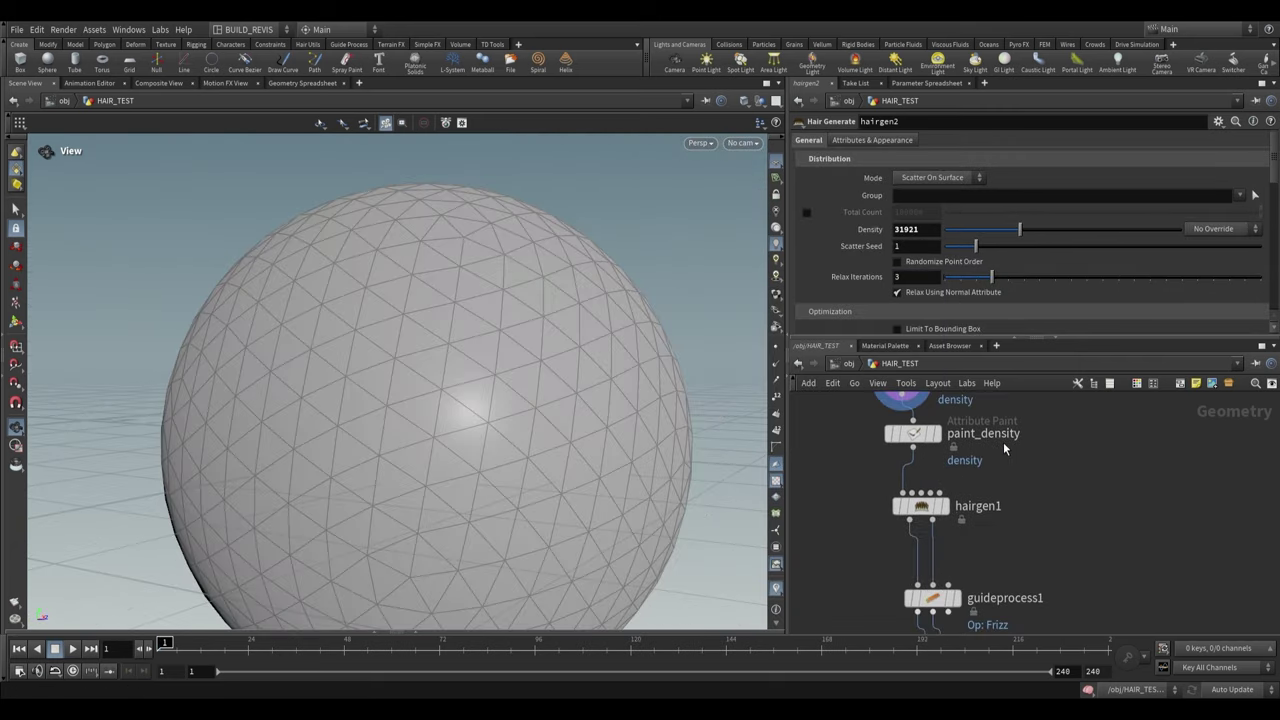
pyautogui.click(938, 436)
pyautogui.click(947, 528)
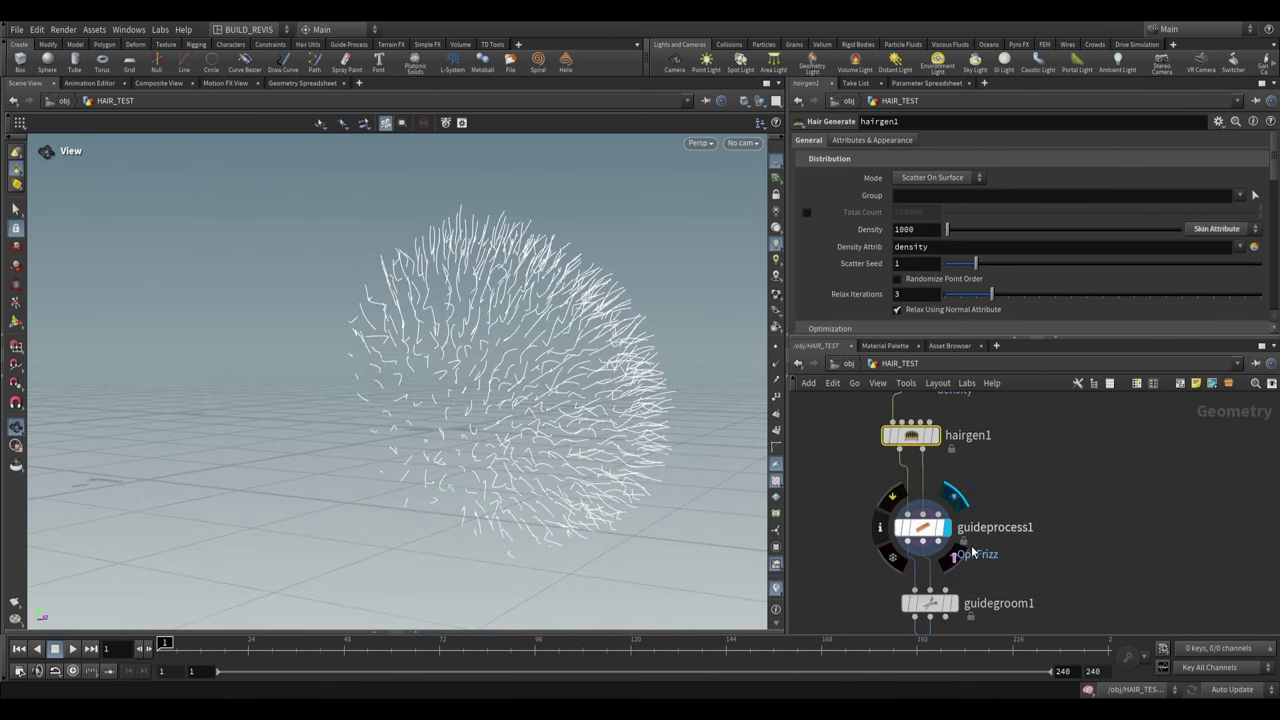
pyautogui.moveTo(973, 552); pyautogui.dragTo(971, 516, button='middle')
pyautogui.moveTo(580, 330); pyautogui.dragTo(560, 350)
pyautogui.click(953, 567)
pyautogui.moveTo(1091, 583); pyautogui.dragTo(1040, 446, button='middle')
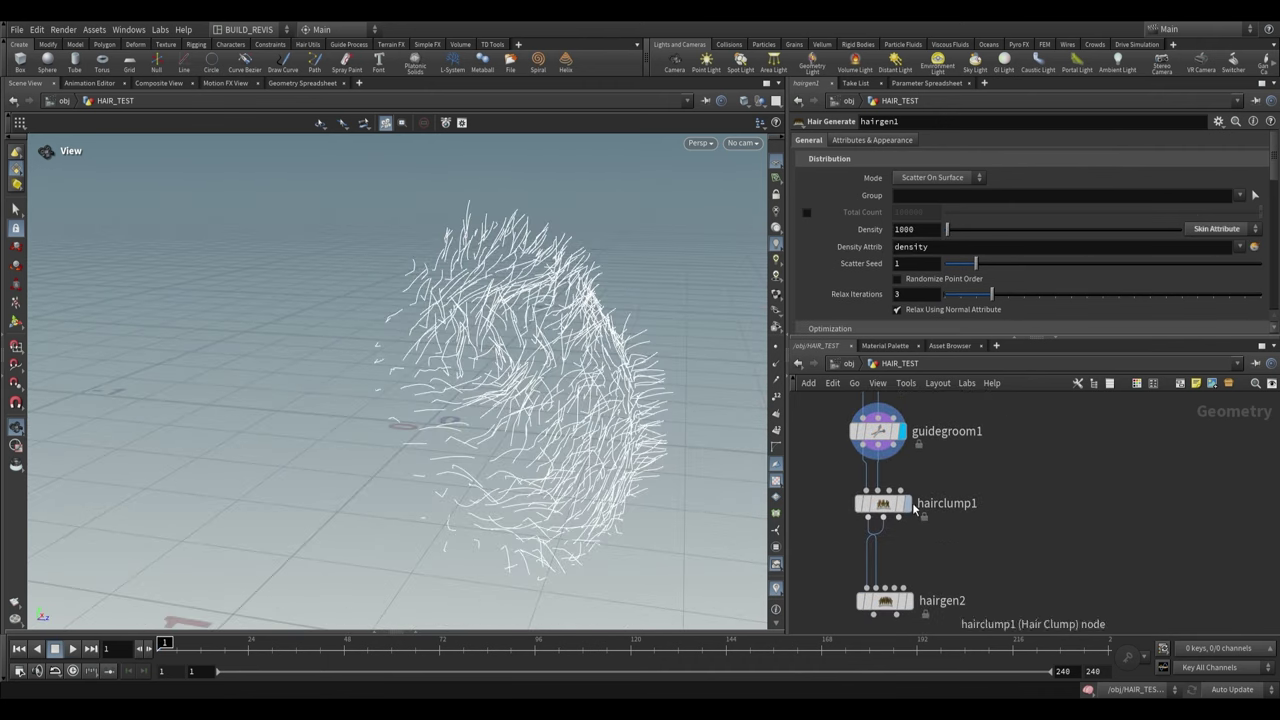
# Display the hairclump1 result and the final hairgen2 hair, viewing each from different angles
pyautogui.click(909, 504)
pyautogui.click(887, 505)
pyautogui.moveTo(630, 415); pyautogui.dragTo(706, 434)
pyautogui.click(907, 600)
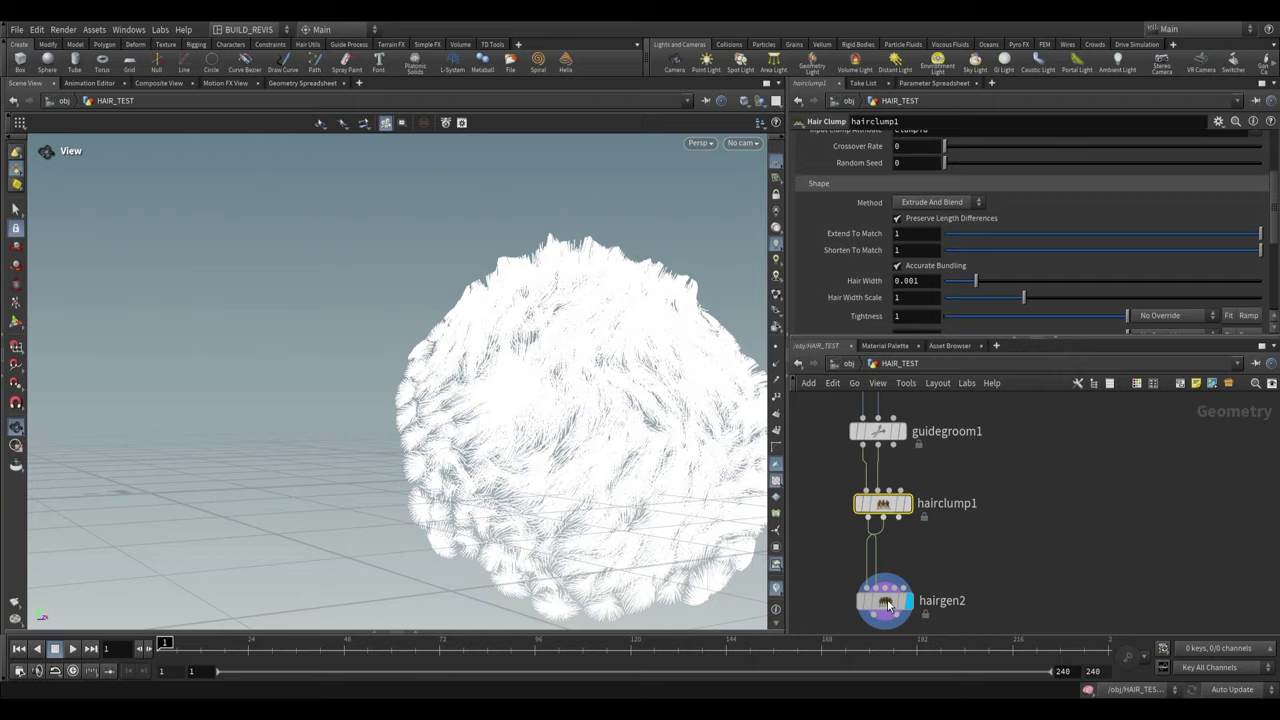
pyautogui.click(882, 600)
pyautogui.moveTo(620, 450); pyautogui.dragTo(560, 480)
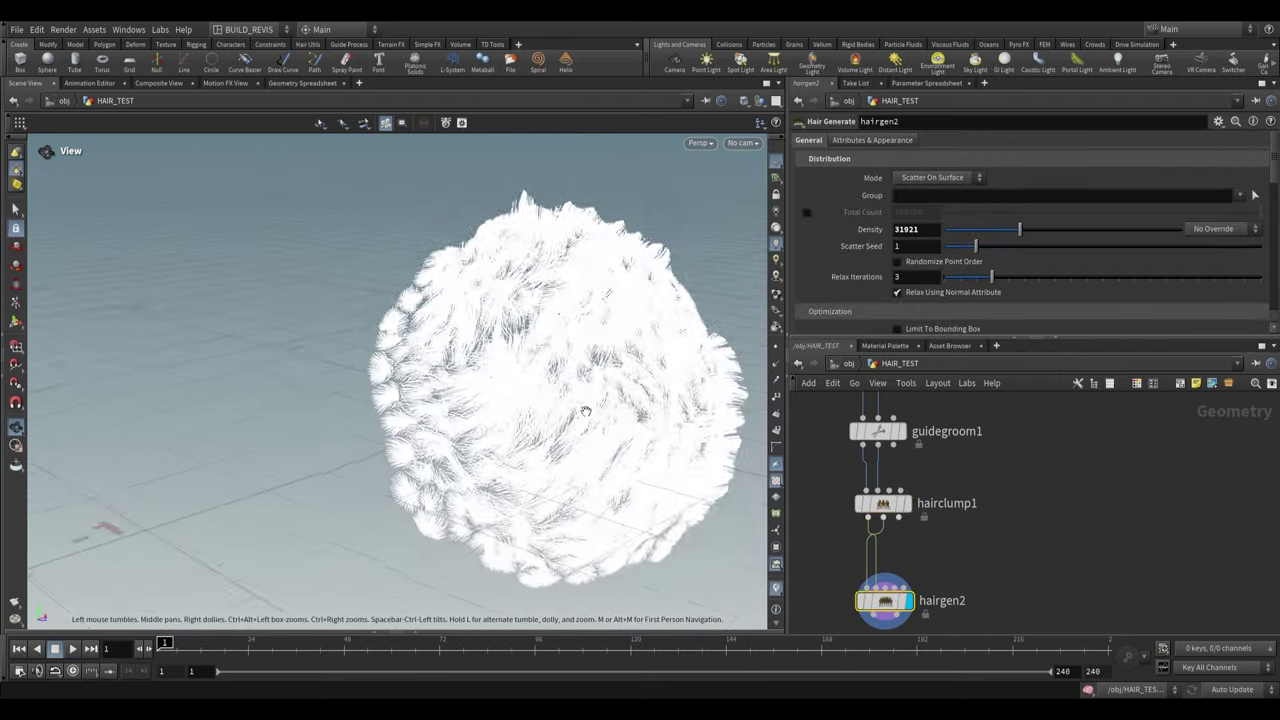
# Adjust the Blend amount of hairclump1 while viewing the final hair up close
pyautogui.scroll(5, 560, 440)
pyautogui.click(884, 504)
pyautogui.scroll(-3, 962, 503)
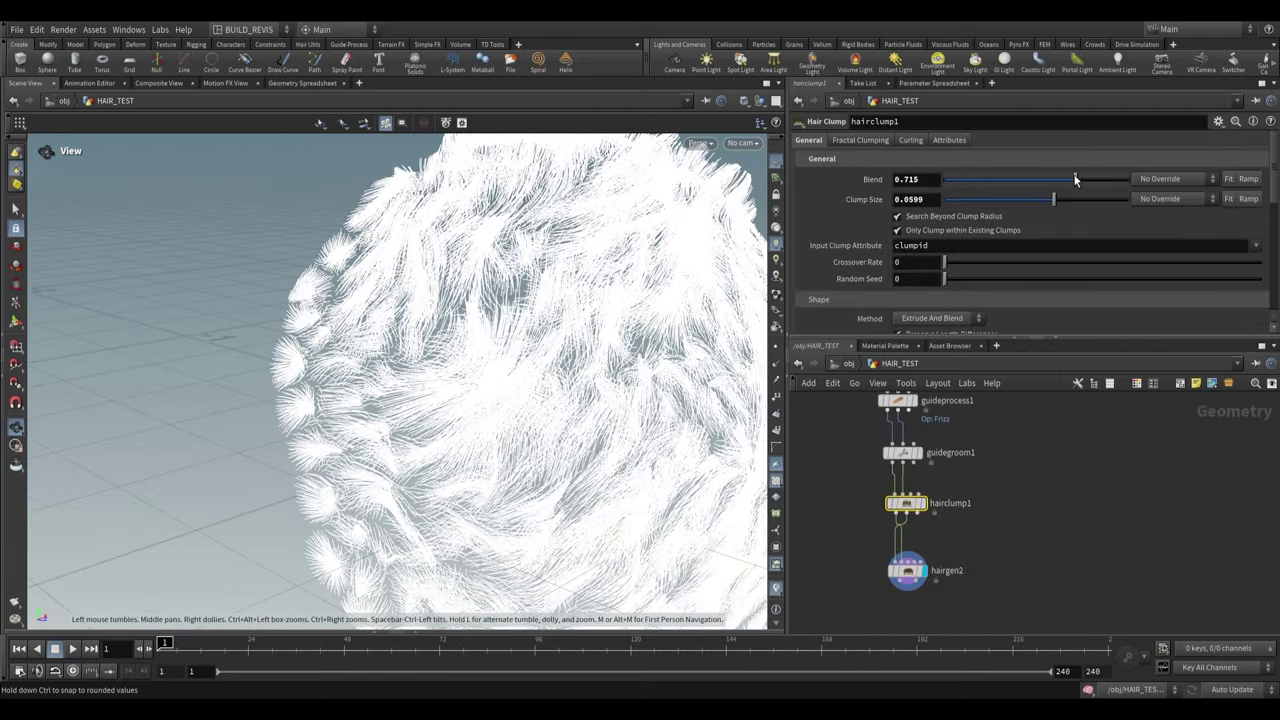
pyautogui.moveTo(1075, 179); pyautogui.dragTo(1091, 203)
pyautogui.scroll(3, 919, 558)
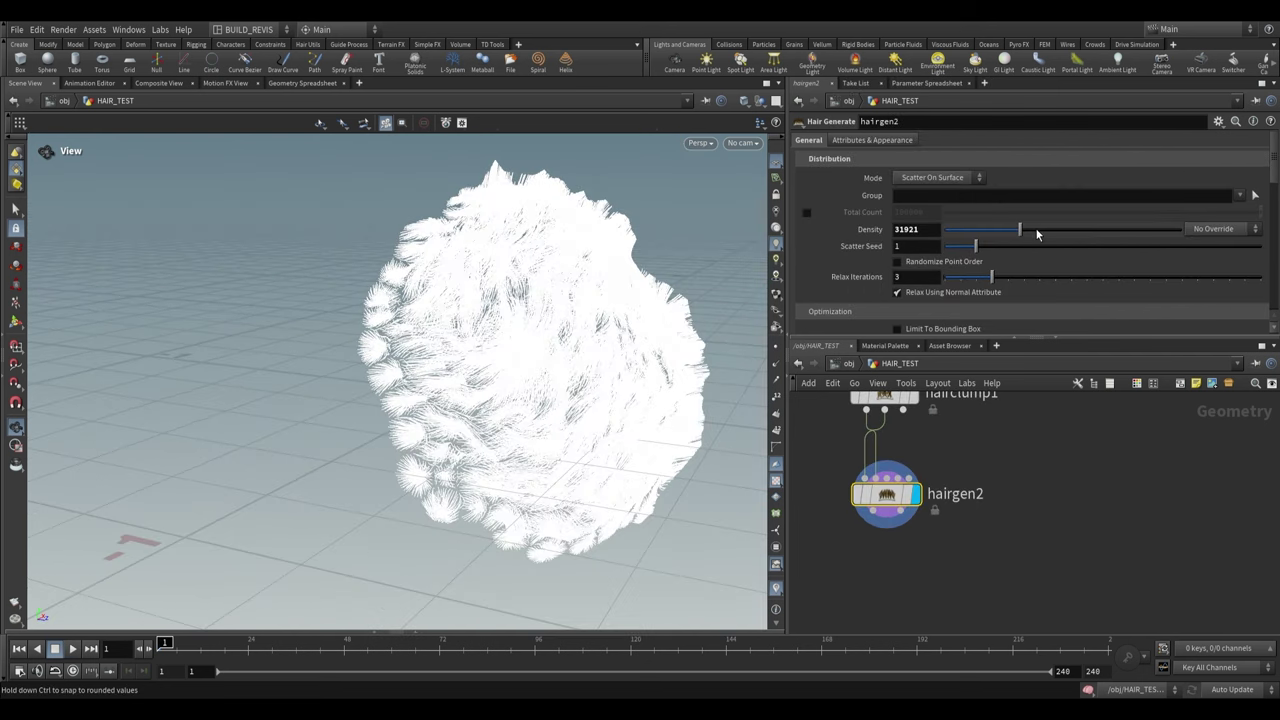
# Set hairgen2's Density to 57062 and check its node information and the hair up close
pyautogui.moveTo(562, 478); pyautogui.dragTo(722, 450, button='right')
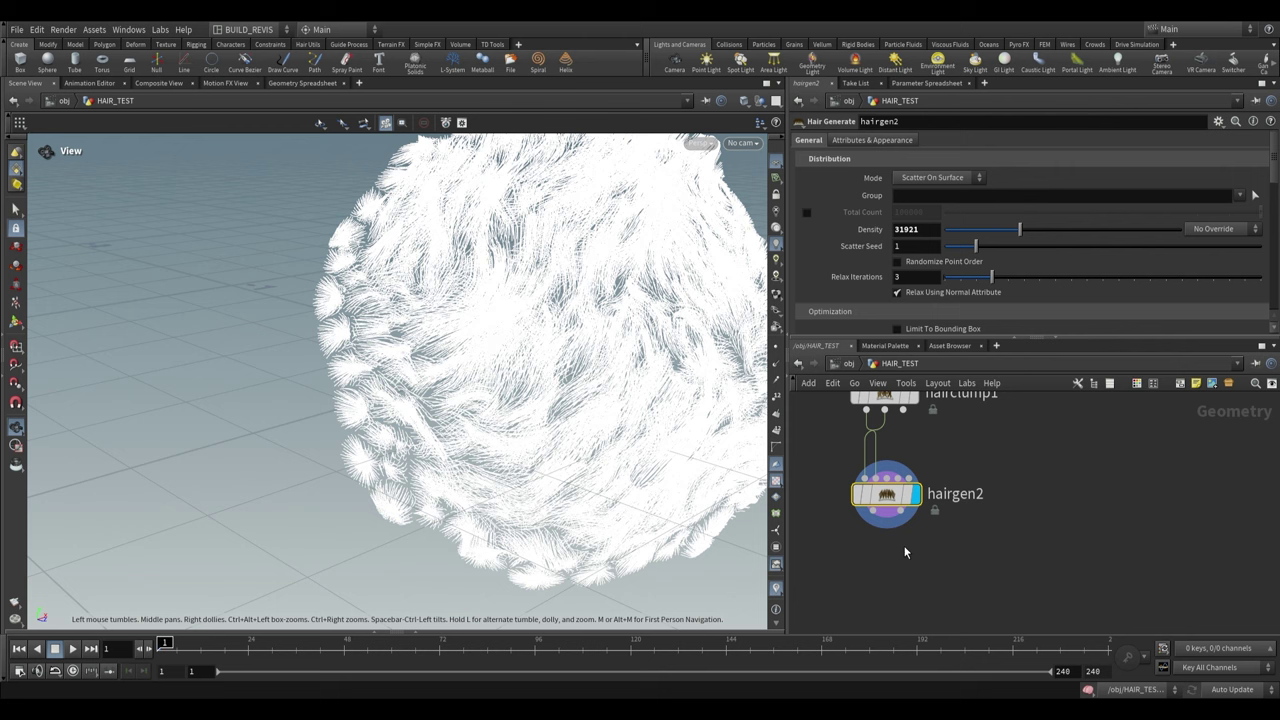
pyautogui.moveTo(1020, 229); pyautogui.dragTo(1096, 230)
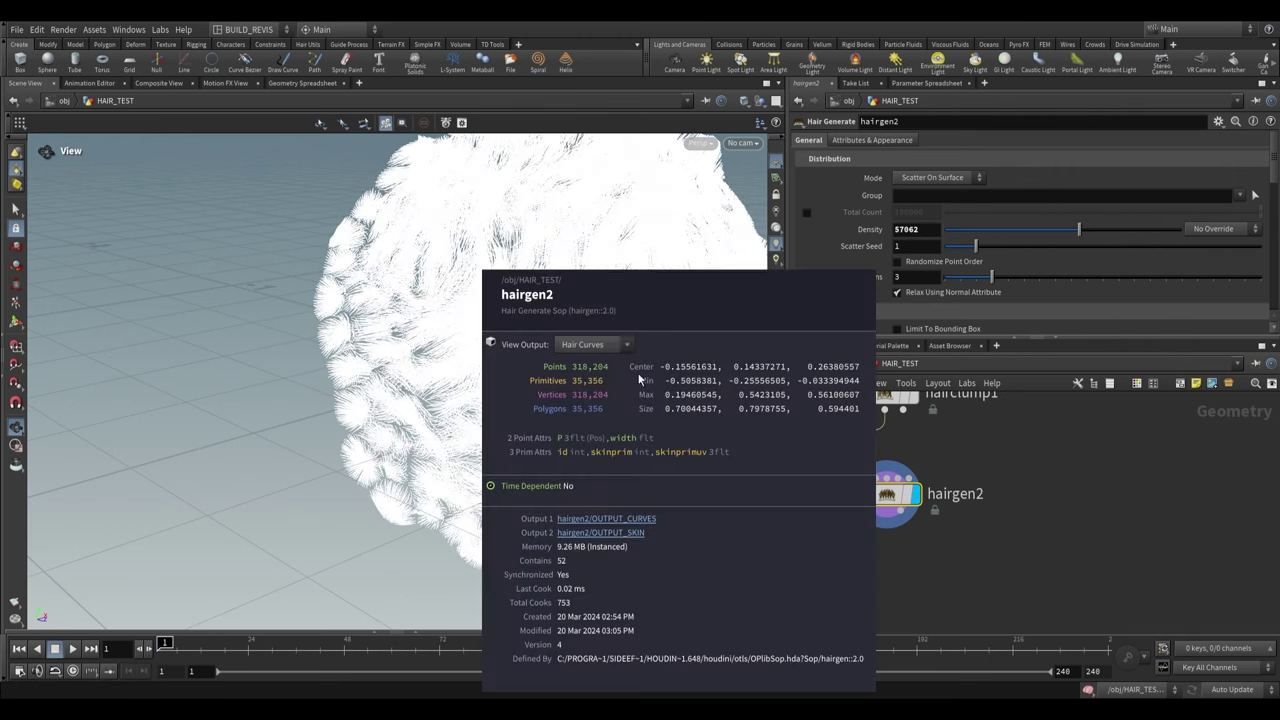
pyautogui.moveTo(494, 286); pyautogui.dragTo(672, 412)
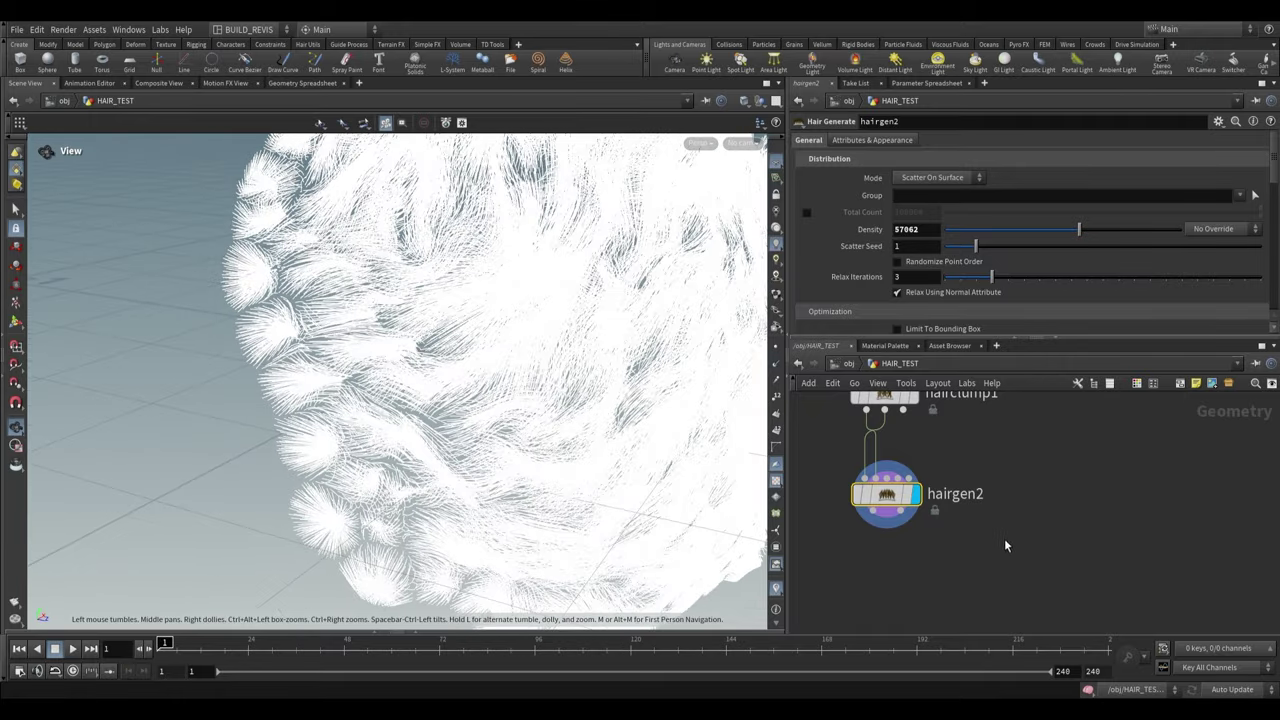
# Add a Guide Process below hairgen2 with a Wave operation: X frequency 65, amplitude 0.0171; Y frequency 88, amplitude 0.0188
pyautogui.moveTo(936, 556); pyautogui.dragTo(963, 537, button='middle')
pyautogui.scroll(-4, 934, 516)
pyautogui.scroll(2, 889, 558)
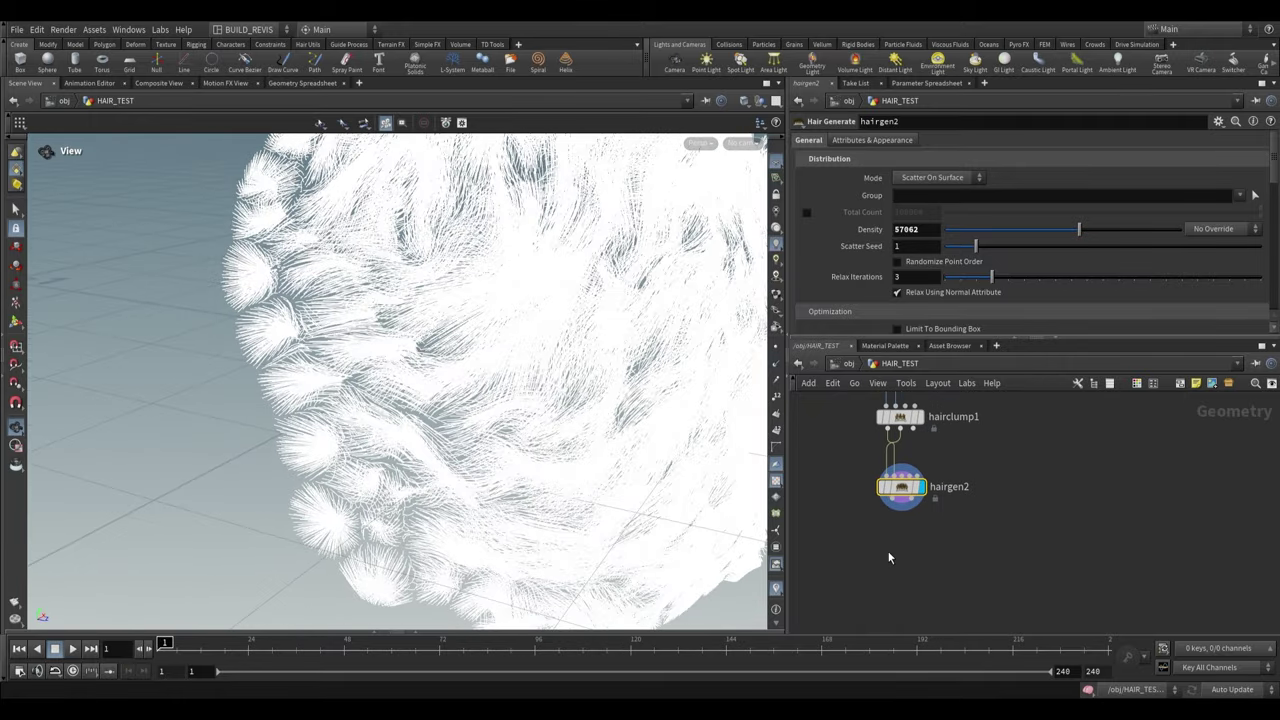
pyautogui.press('Tab')
pyautogui.write('guid')
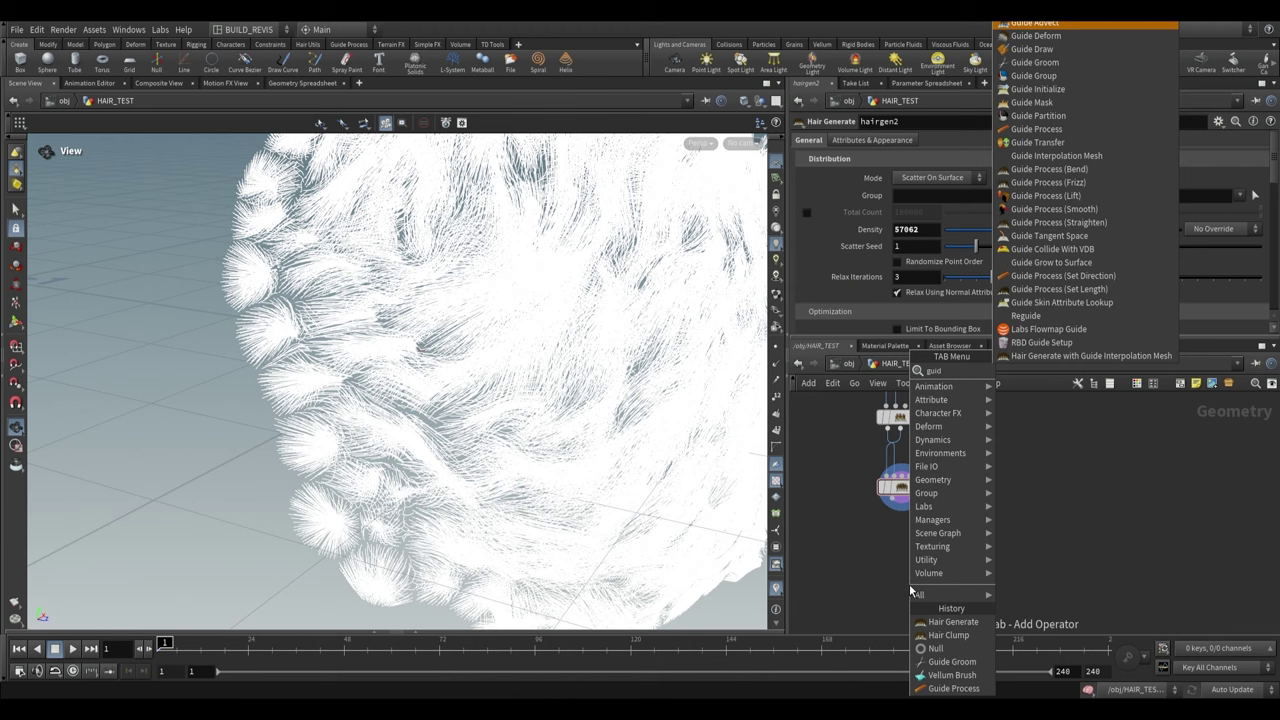
pyautogui.write('e pro')
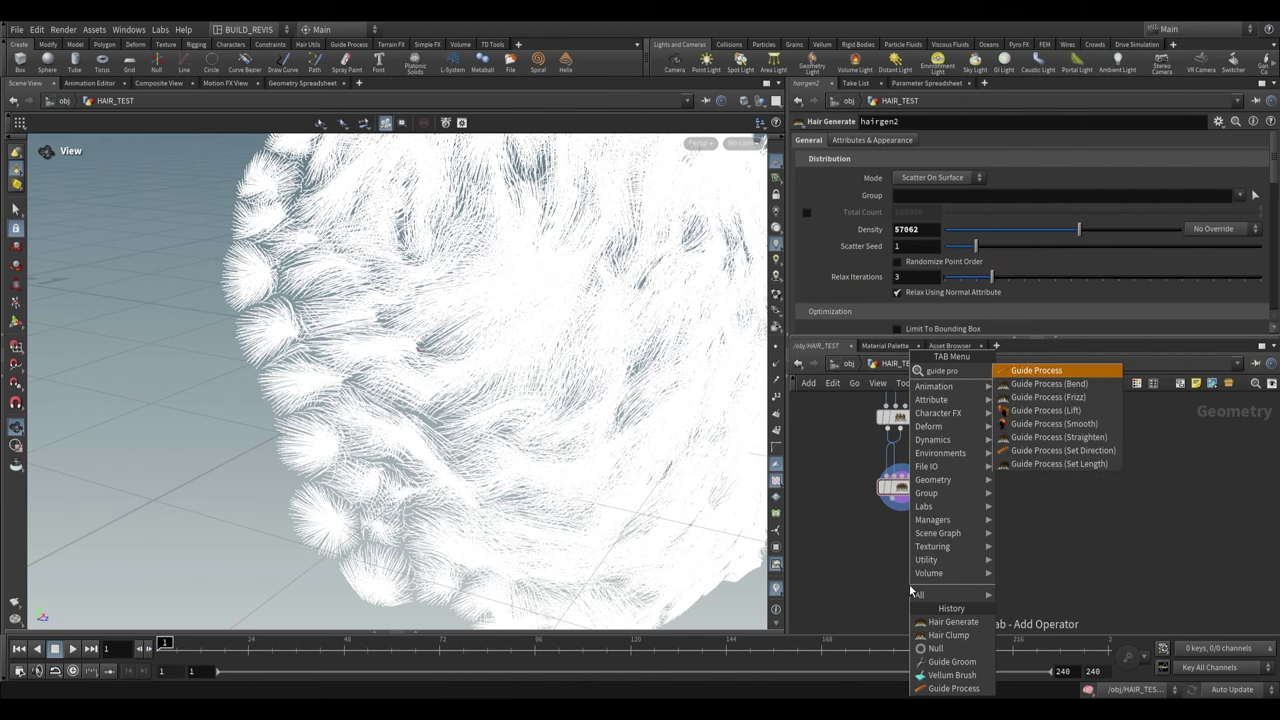
pyautogui.click(1075, 424)
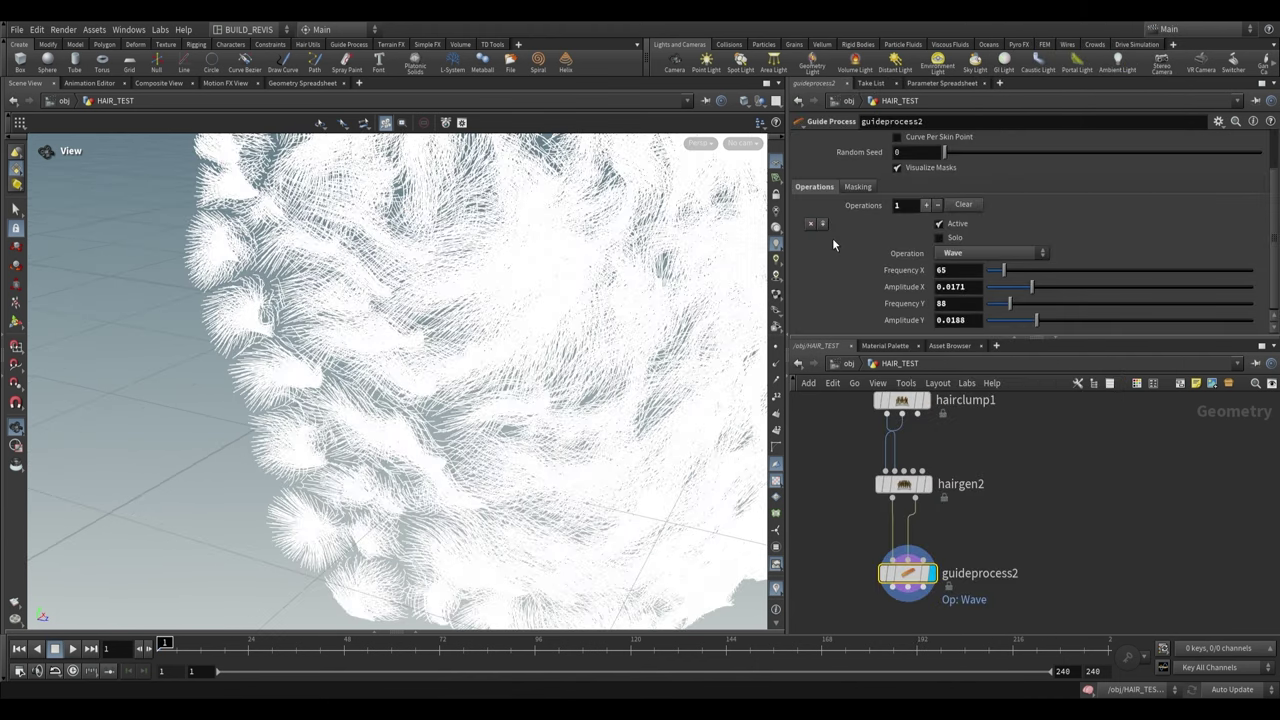
# Add a second operation to guideprocess2 and set it to Frizz, with parameter values 6.1, 19.2 and 0.0182
pyautogui.click(925, 204)
pyautogui.scroll(-4, 878, 250)
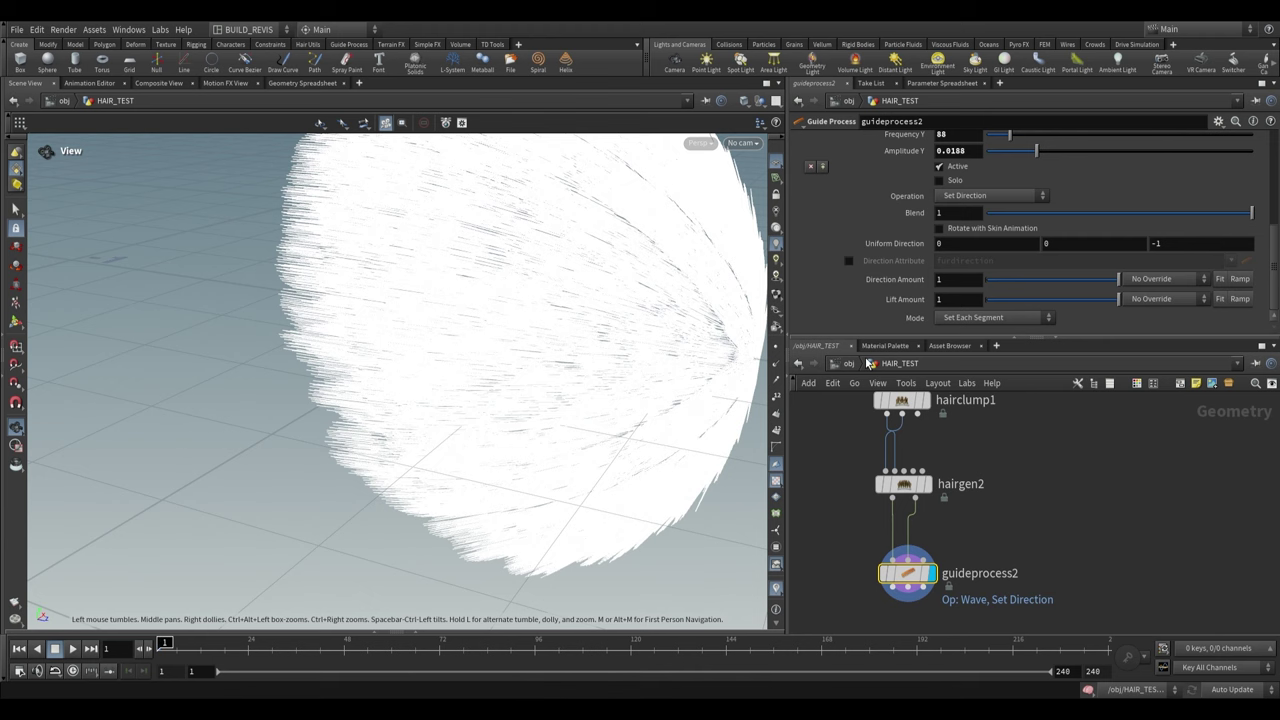
pyautogui.click(978, 197)
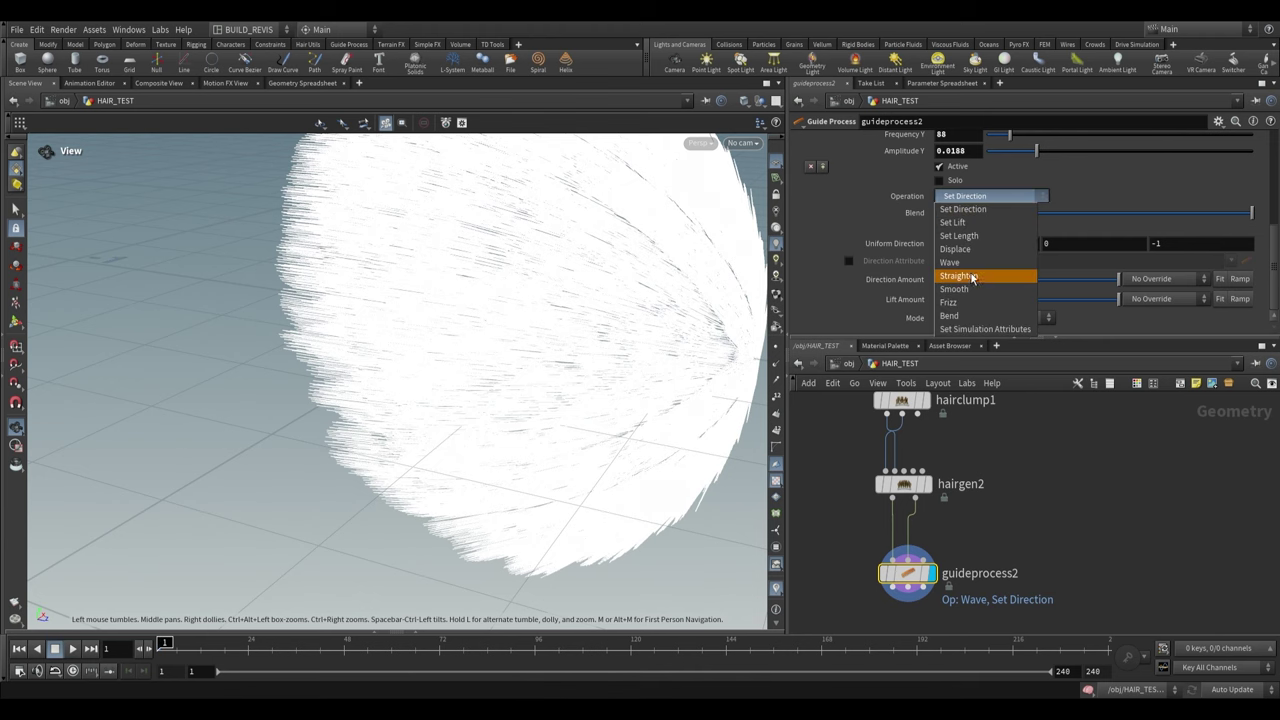
pyautogui.click(948, 302)
# Add a Null below guideprocess2 and connect it to that node's first output
pyautogui.press('Tab')
pyautogui.write('n')
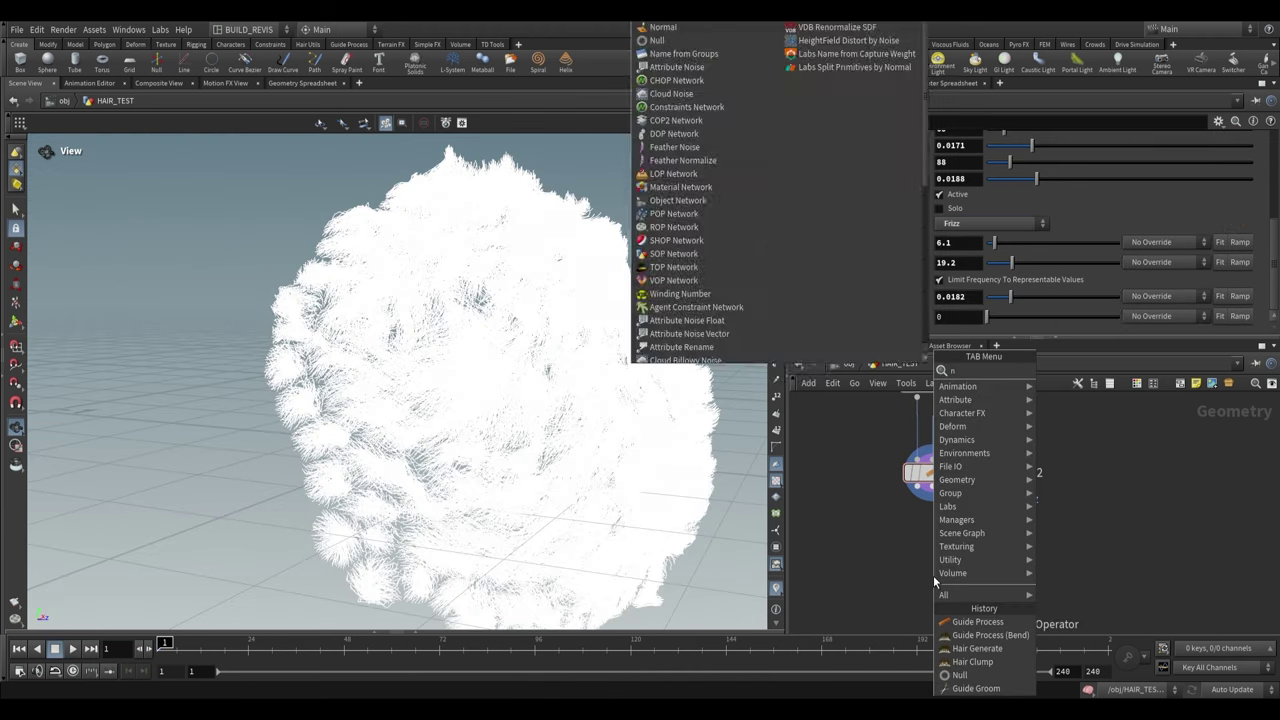
pyautogui.write('ull')
pyautogui.press('Return')
pyautogui.click(912, 598)
pyautogui.click(920, 549)
pyautogui.click(929, 432)
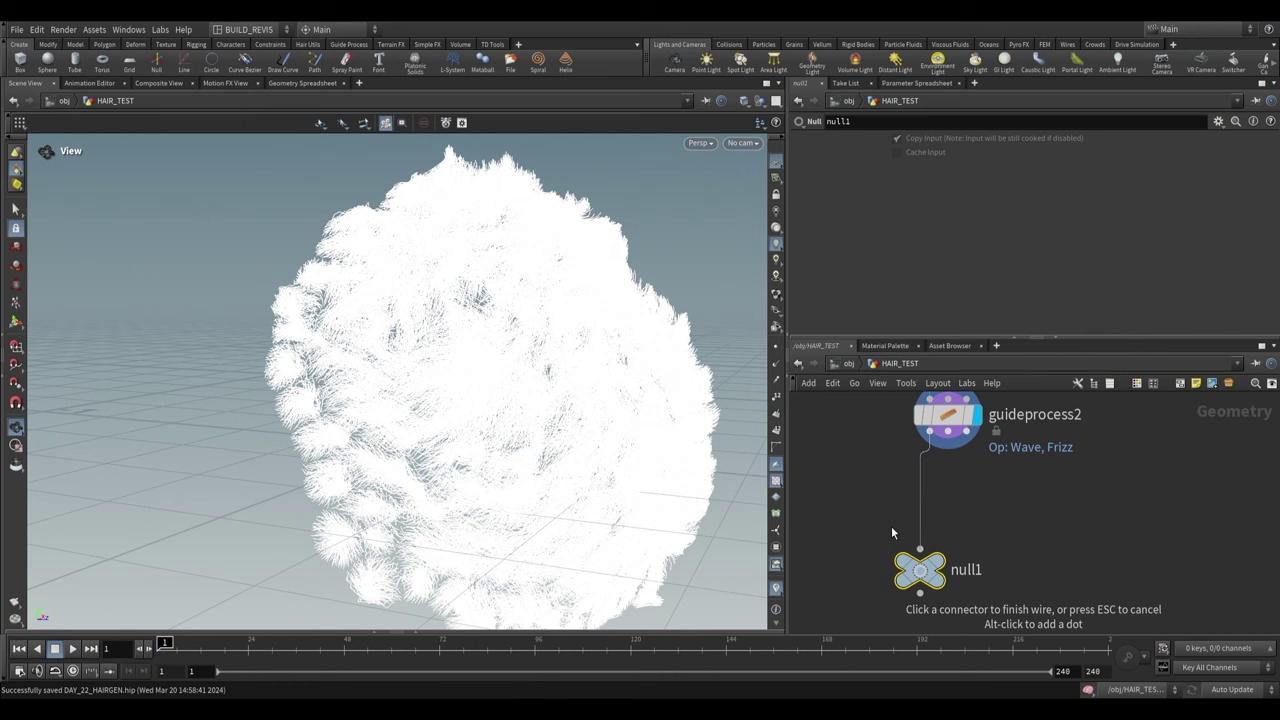
# Align the null under guideprocess2, display it and rename it HAIR_OUT
pyautogui.click(959, 536)
pyautogui.moveTo(936, 567); pyautogui.dragTo(947, 579)
pyautogui.click(991, 581)
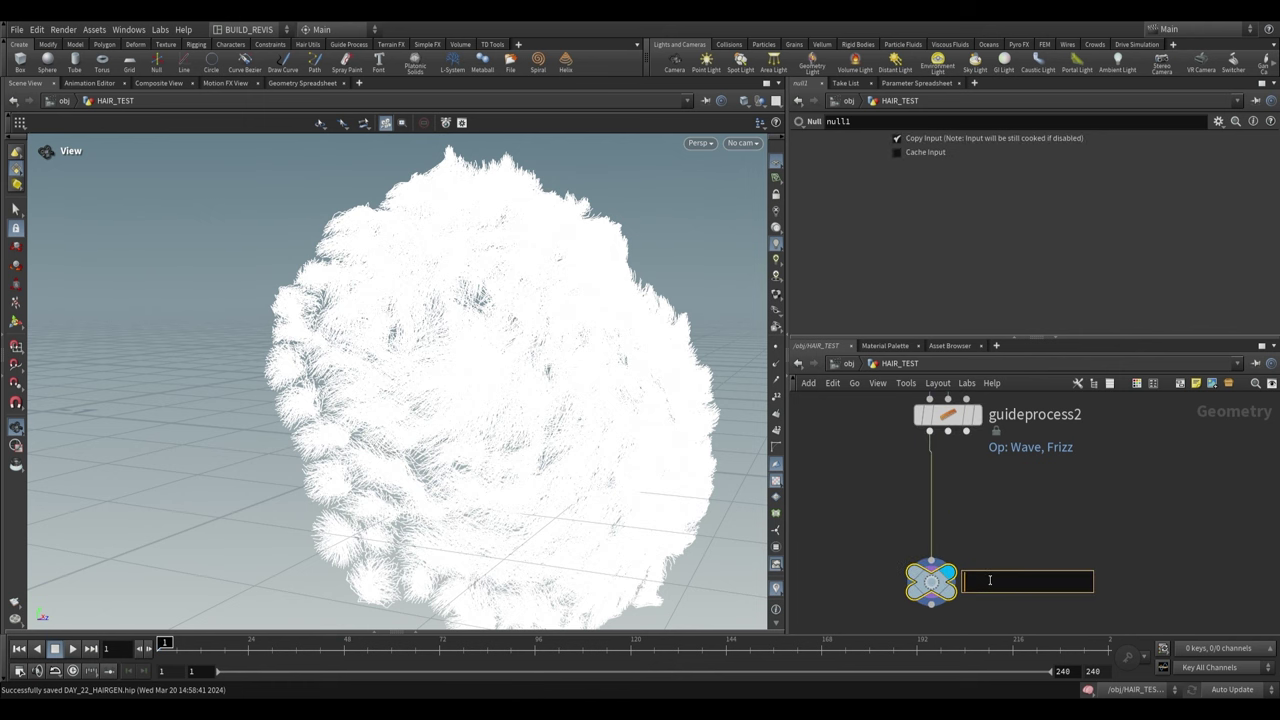
pyautogui.write('HAIR_OUT')
pyautogui.press('Return')
# Add another Null beside HAIR_OUT, name it SKIN_OUT and connect it to guideprocess2's second output
pyautogui.scroll(-2, 541, 425)
pyautogui.moveTo(500, 400); pyautogui.dragTo(440, 320)
pyautogui.scroll(-2, 976, 534)
pyautogui.press('Tab')
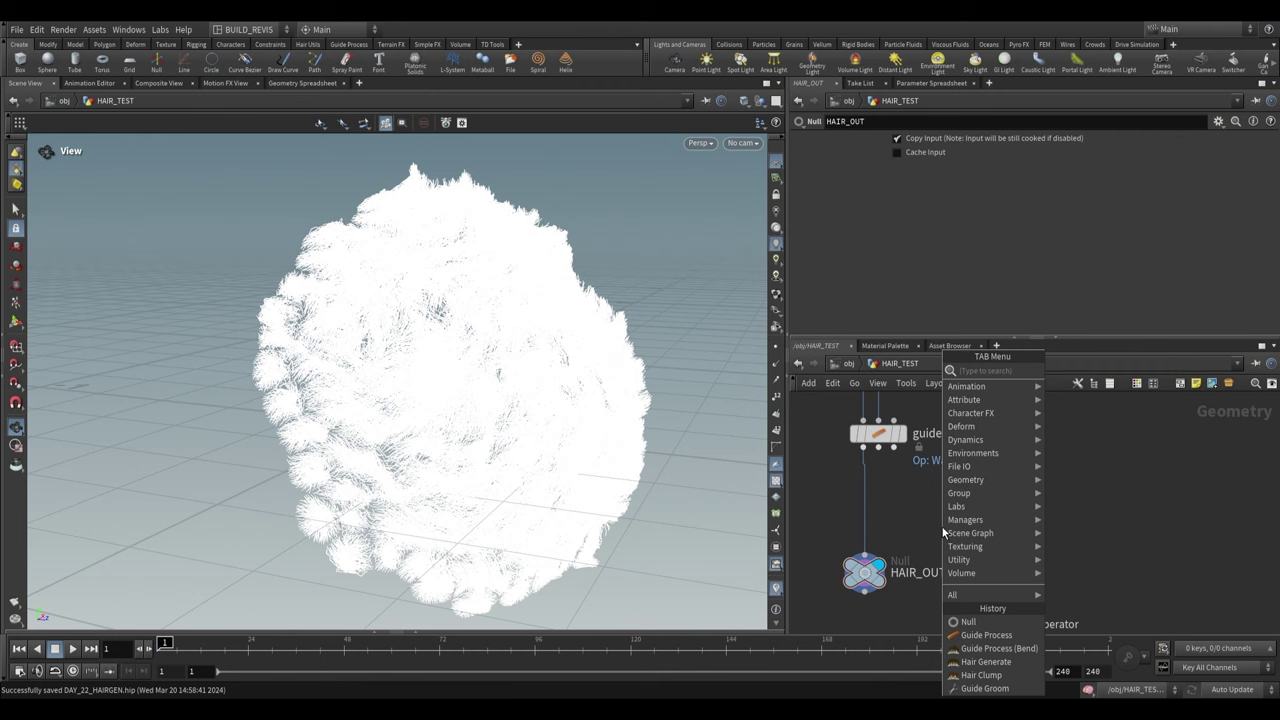
pyautogui.write('null')
pyautogui.press('Return')
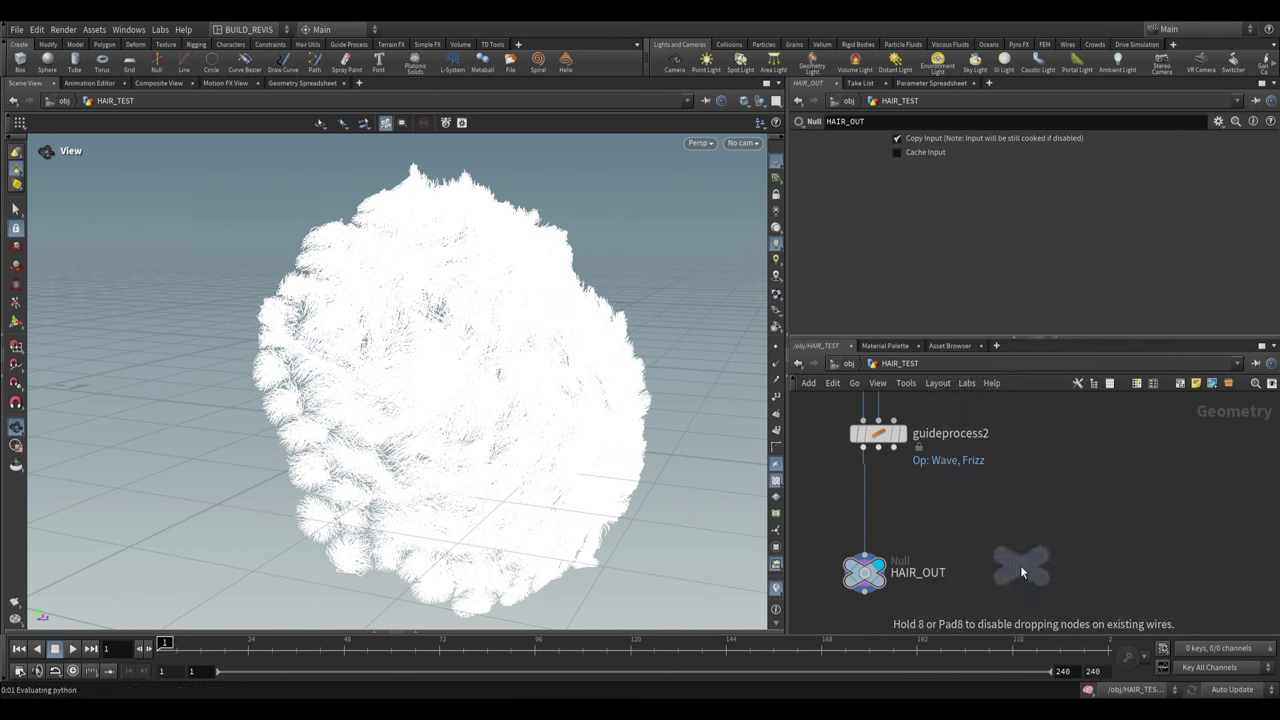
pyautogui.click(1020, 565)
pyautogui.click(1056, 592)
pyautogui.write('S')
pyautogui.write('K')
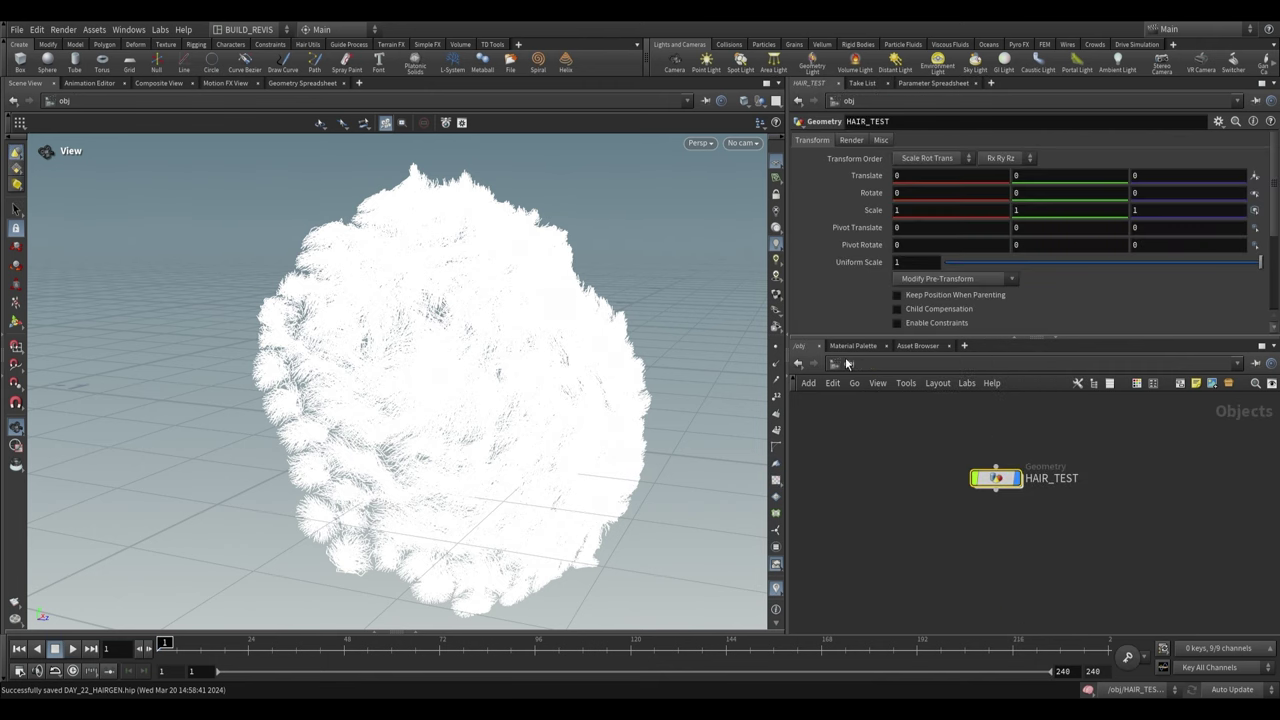
# Switch to the stage network and add a SOP Import node named hair
pyautogui.click(847, 364)
pyautogui.click(889, 461)
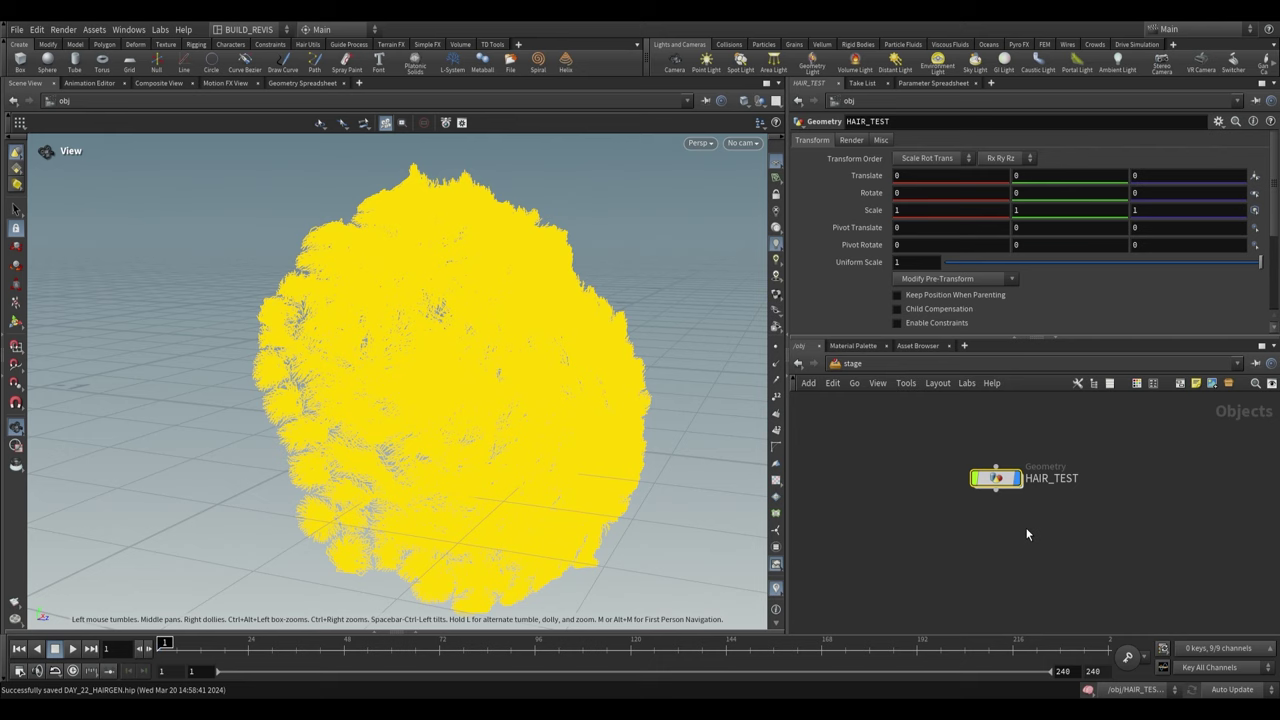
pyautogui.press('Tab')
pyautogui.write('sopim')
pyautogui.press('Return')
pyautogui.click(976, 456)
pyautogui.click(1040, 456)
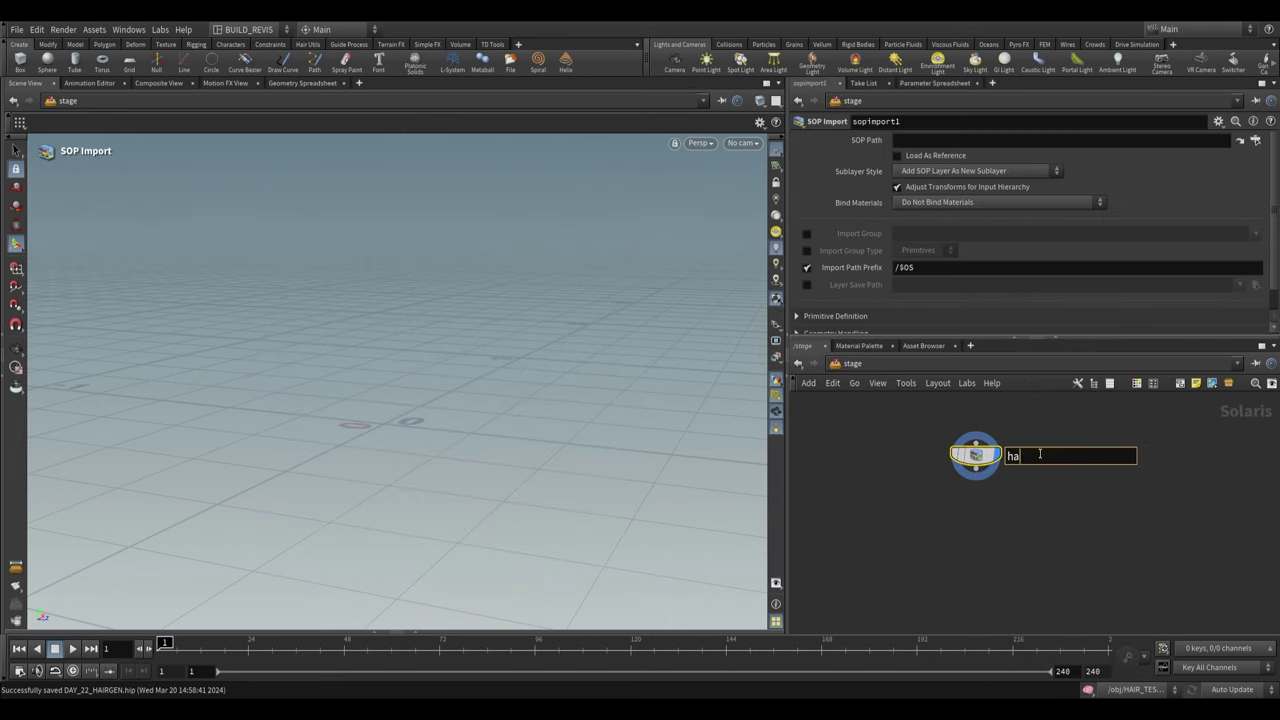
# Set the hair import's SOP Path to /obj/HAIR_TEST/HAIR_OUT
pyautogui.click(1255, 140)
pyautogui.click(1186, 80)
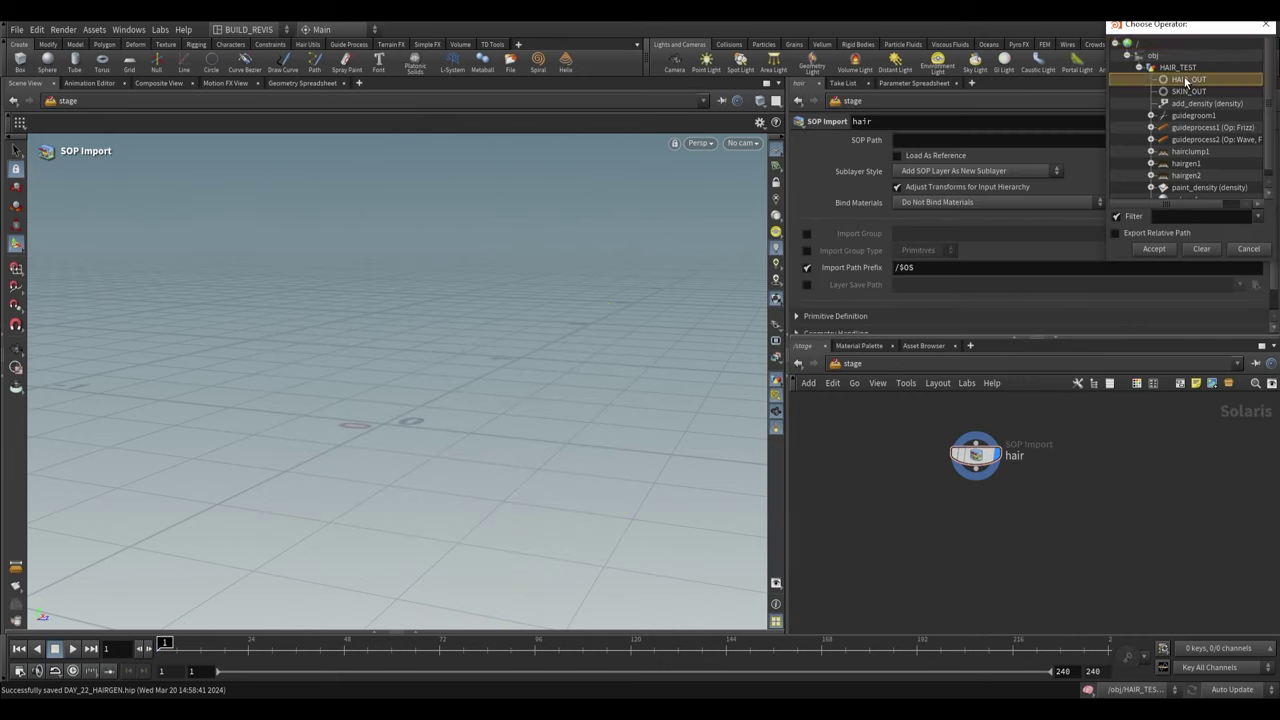
pyautogui.click(1151, 247)
# Duplicate the hair import, connect the copy below it, name it skin and set its SOP Path to /obj/HAIR_TEST/SKIN_OUT
pyautogui.keyDown('alt'); pyautogui.moveTo(978, 456); pyautogui.dragTo(977, 535); pyautogui.keyUp('alt')
pyautogui.moveTo(976, 468); pyautogui.dragTo(975, 522)
pyautogui.click(1031, 535)
pyautogui.write('sk')
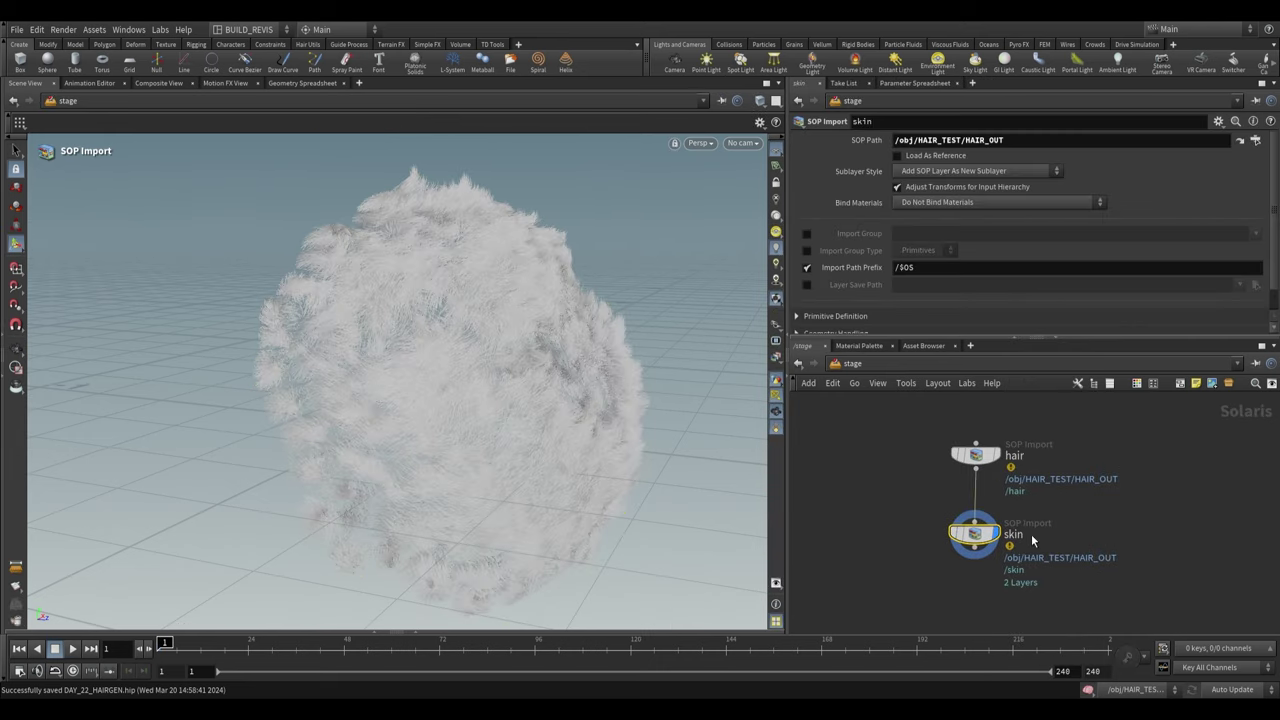
pyautogui.click(1240, 140)
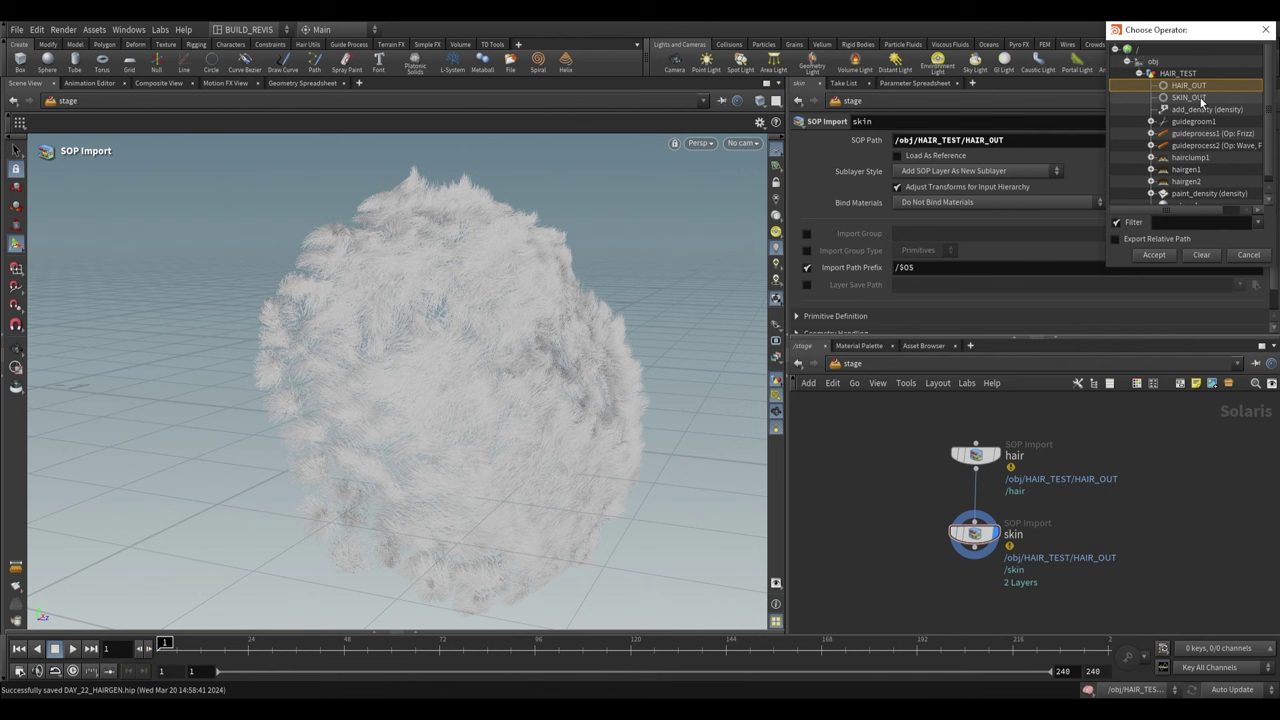
pyautogui.click(1157, 251)
# Add a Material Library node below the skin import and view the imported hair up close
pyautogui.press('Tab')
pyautogui.write('mater')
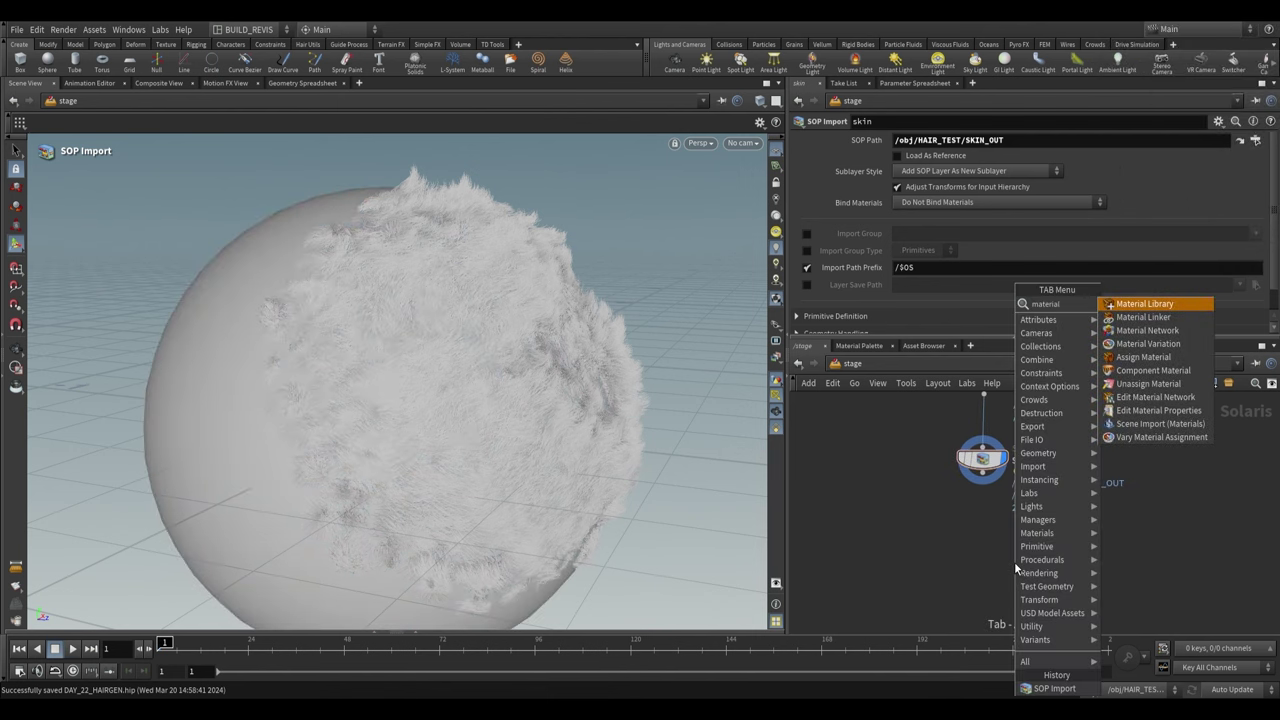
pyautogui.press('Return')
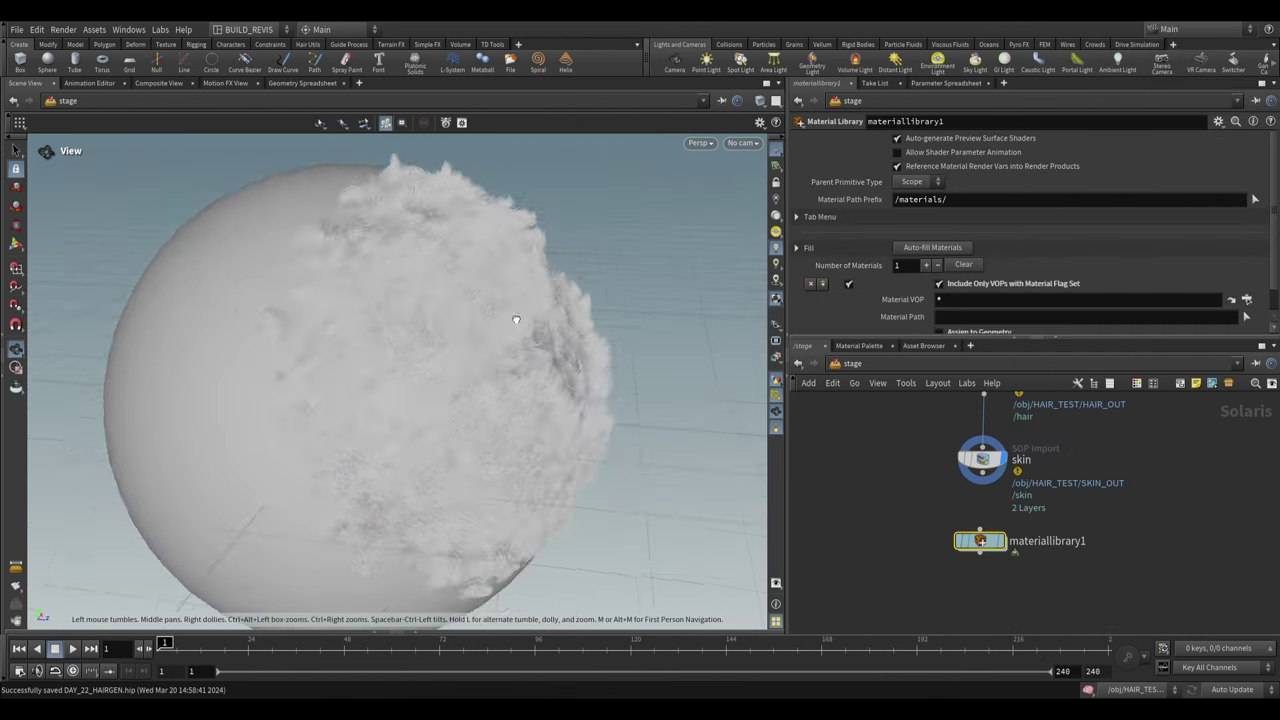
pyautogui.moveTo(516, 319); pyautogui.dragTo(617, 317)
pyautogui.scroll(5, 500, 291)
# Return to the HAIR_TEST network in obj and inspect the attributes of HAIR_OUT
pyautogui.click(868, 363)
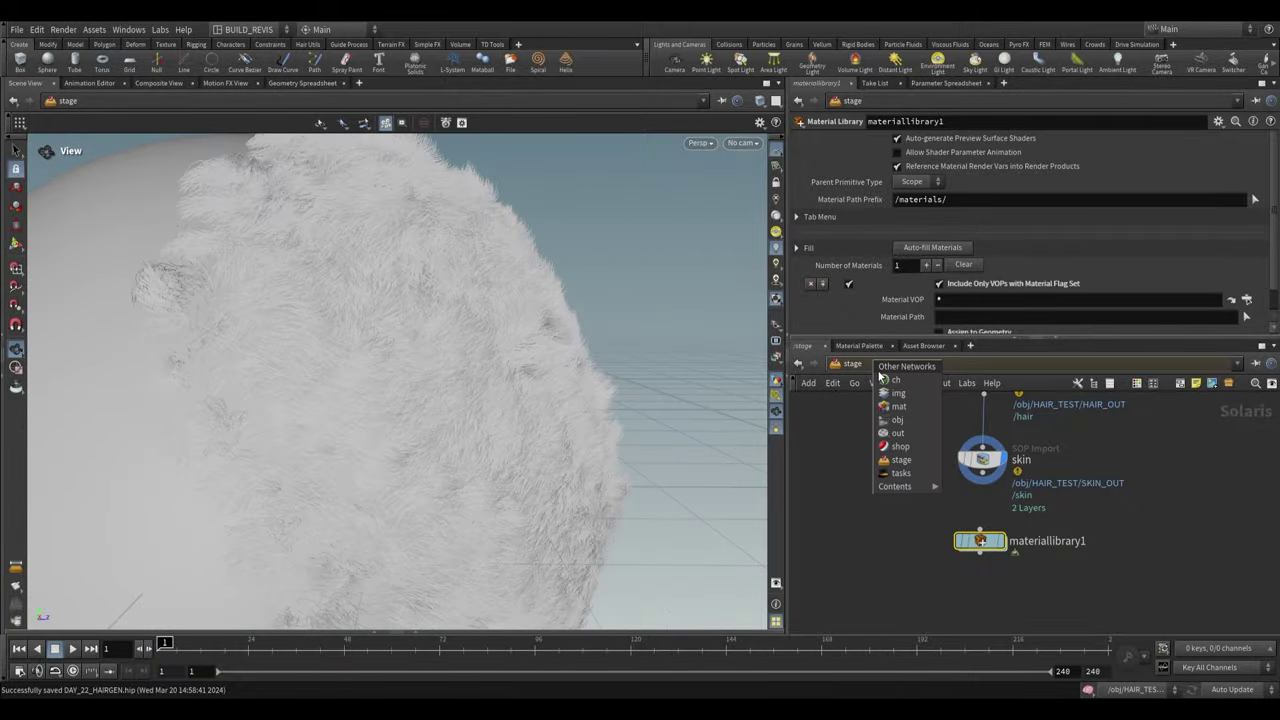
pyautogui.click(898, 420)
pyautogui.doubleClick(996, 484)
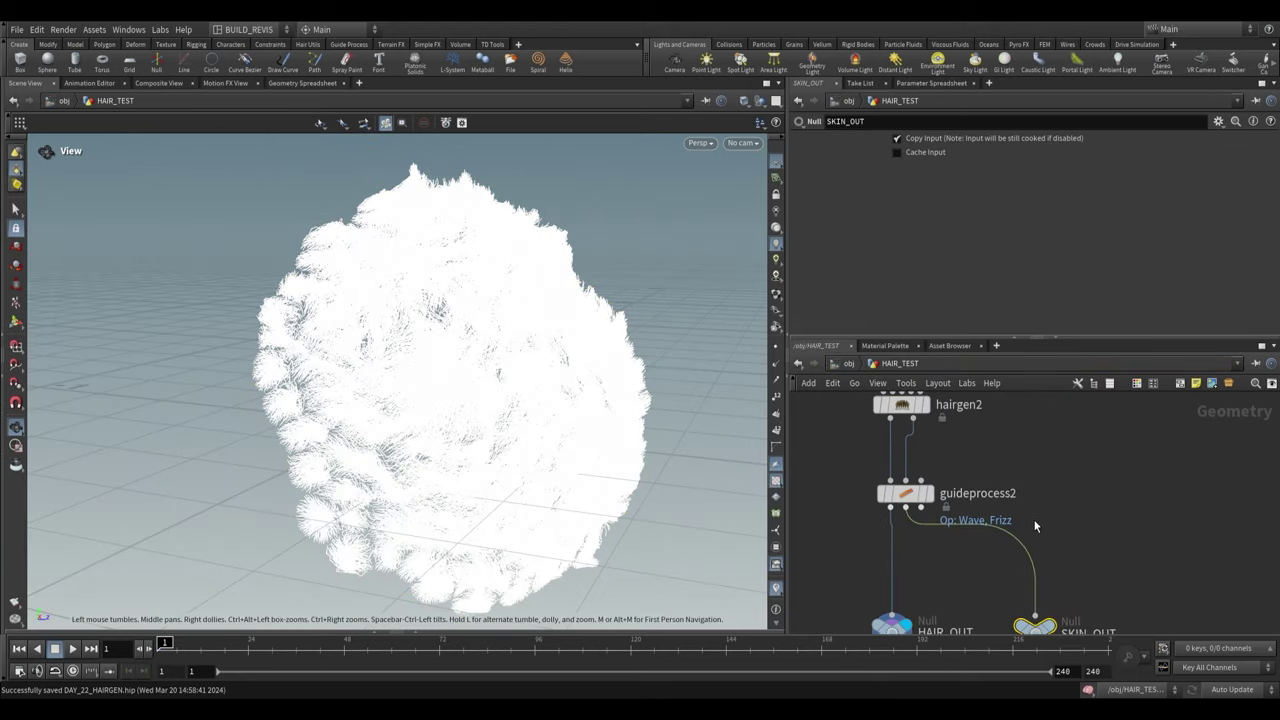
pyautogui.middleClick(930, 560)
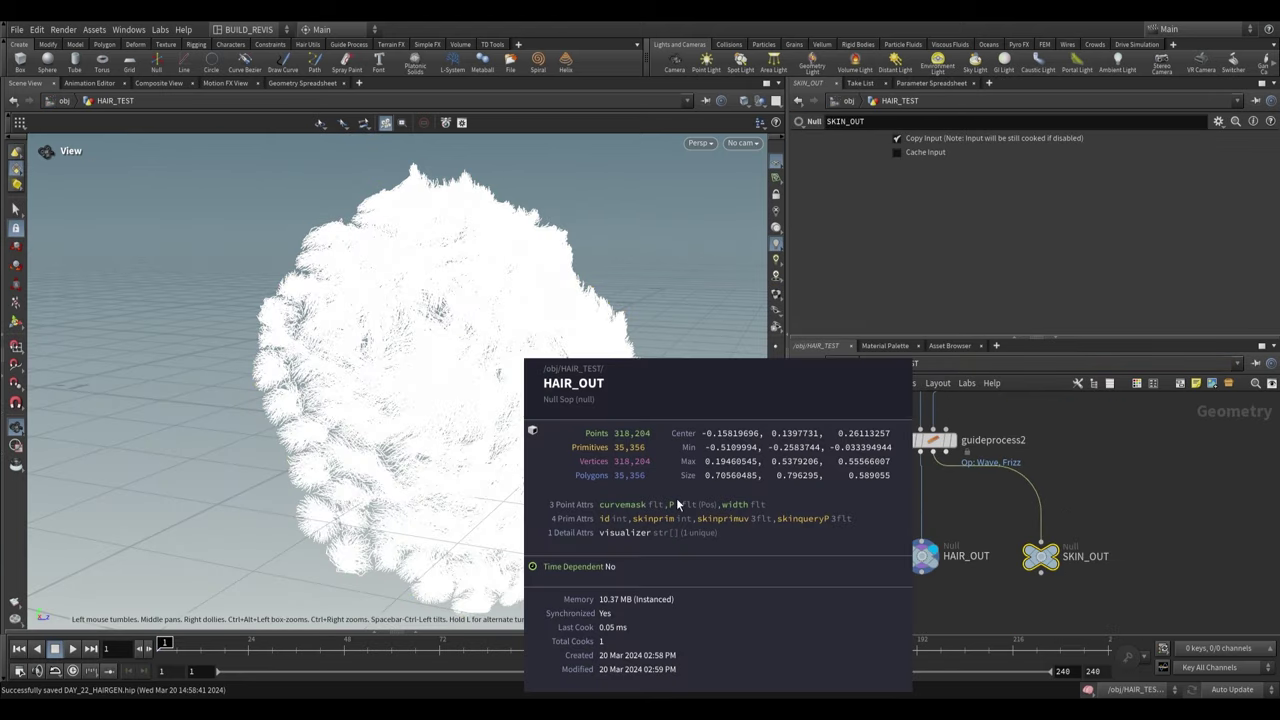
# Open hairgen2's attribute and appearance settings to examine the Thickness value and Hair Profile ramp
pyautogui.scroll(1, 1014, 401)
pyautogui.moveTo(1014, 401); pyautogui.dragTo(1026, 551, button='middle')
pyautogui.click(938, 511)
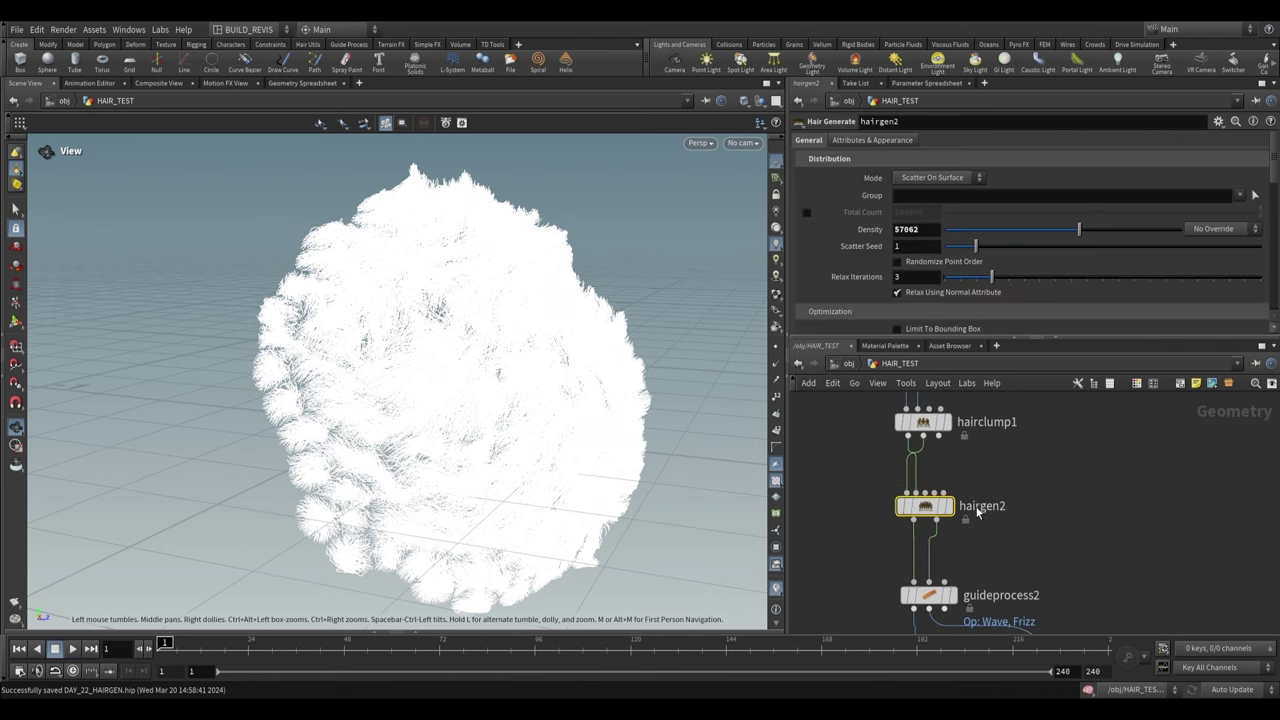
pyautogui.click(846, 142)
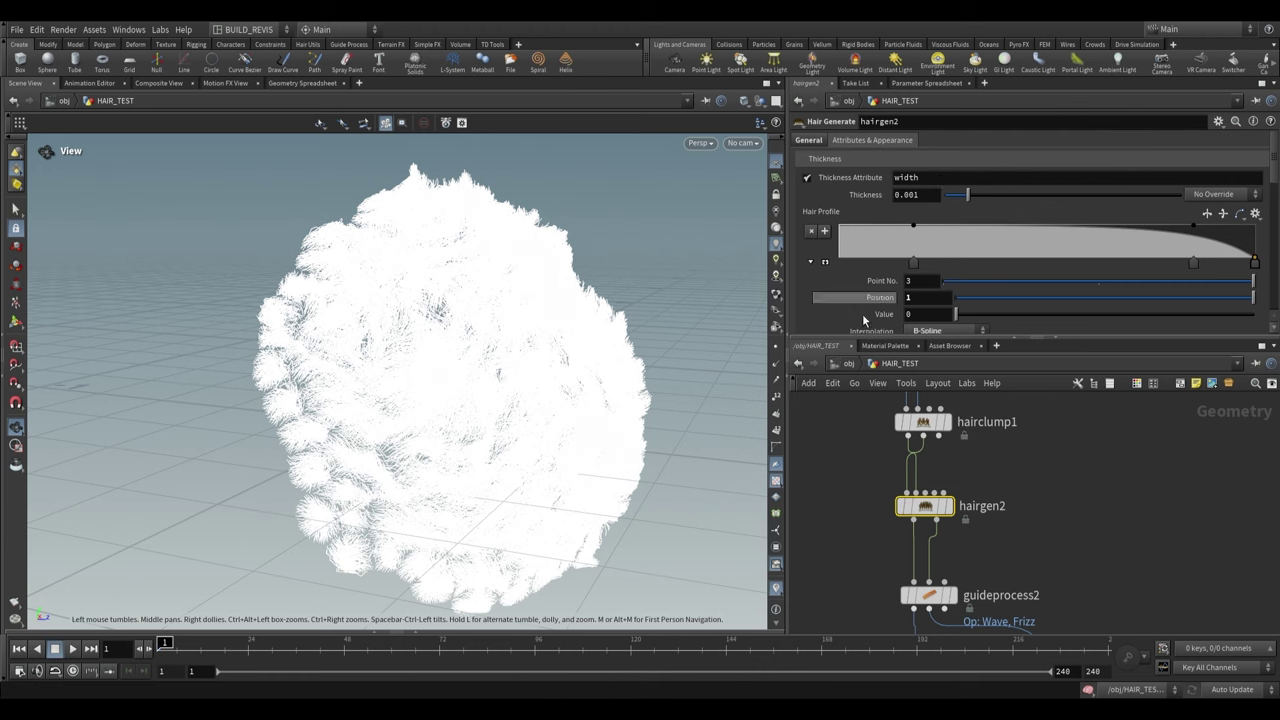
# Switch from HAIR_TEST to the stage network and inspect the imported hair strands up close
pyautogui.click(848, 363)
pyautogui.click(850, 364)
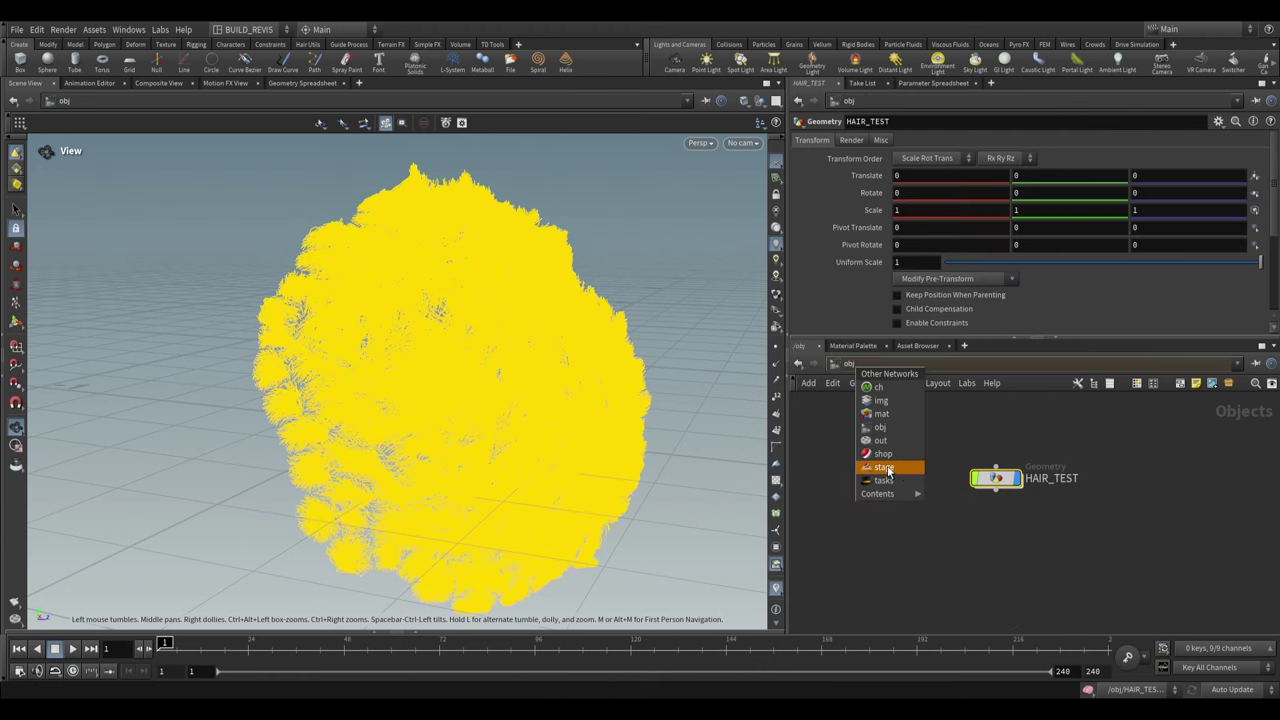
pyautogui.click(884, 468)
pyautogui.moveTo(370, 340); pyautogui.dragTo(545, 336)
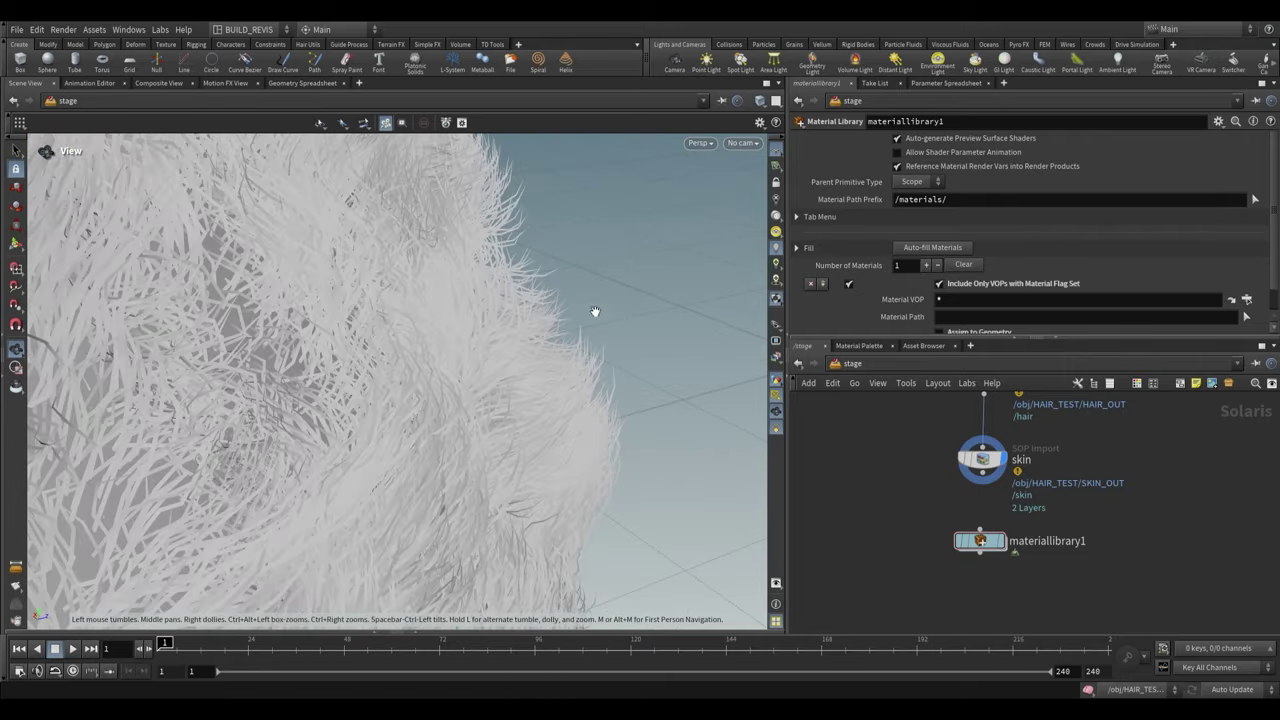
# Return to HAIR_TEST, reshape hairgen2's Hair Profile ramp to taper to value 0 at position 1, and check the strands in stage
pyautogui.click(856, 364)
pyautogui.click(908, 427)
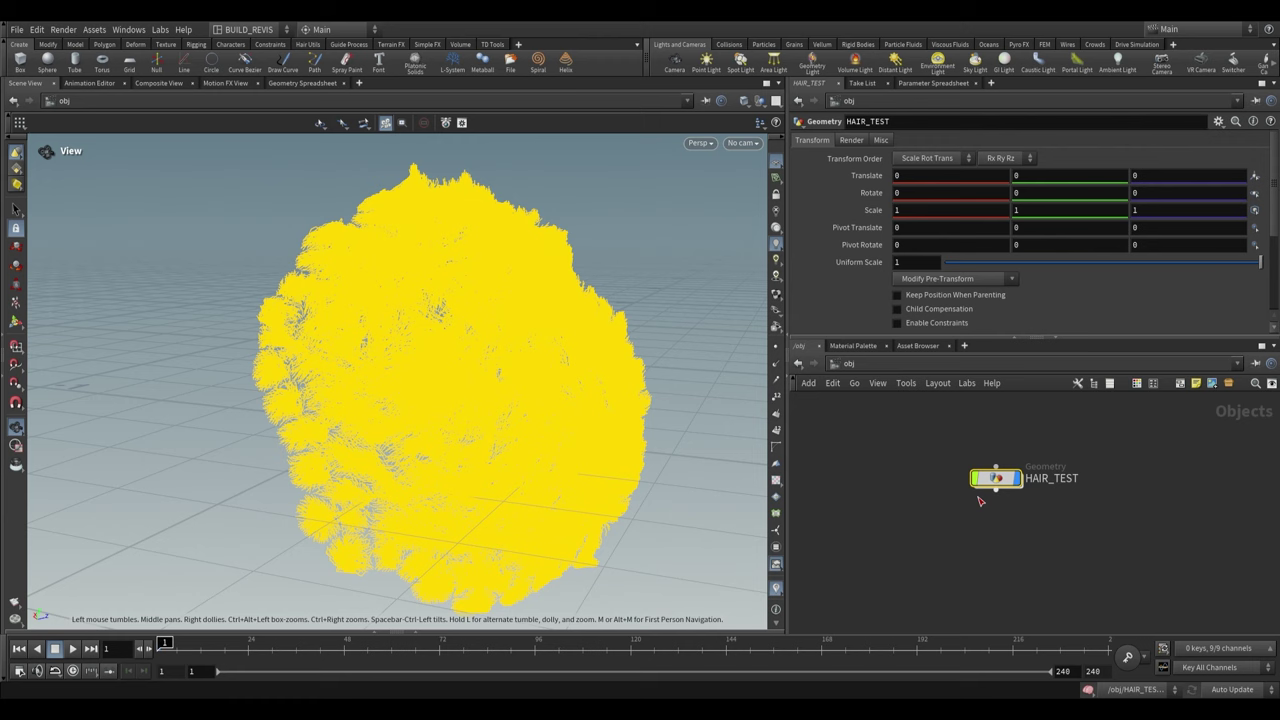
pyautogui.doubleClick(993, 479)
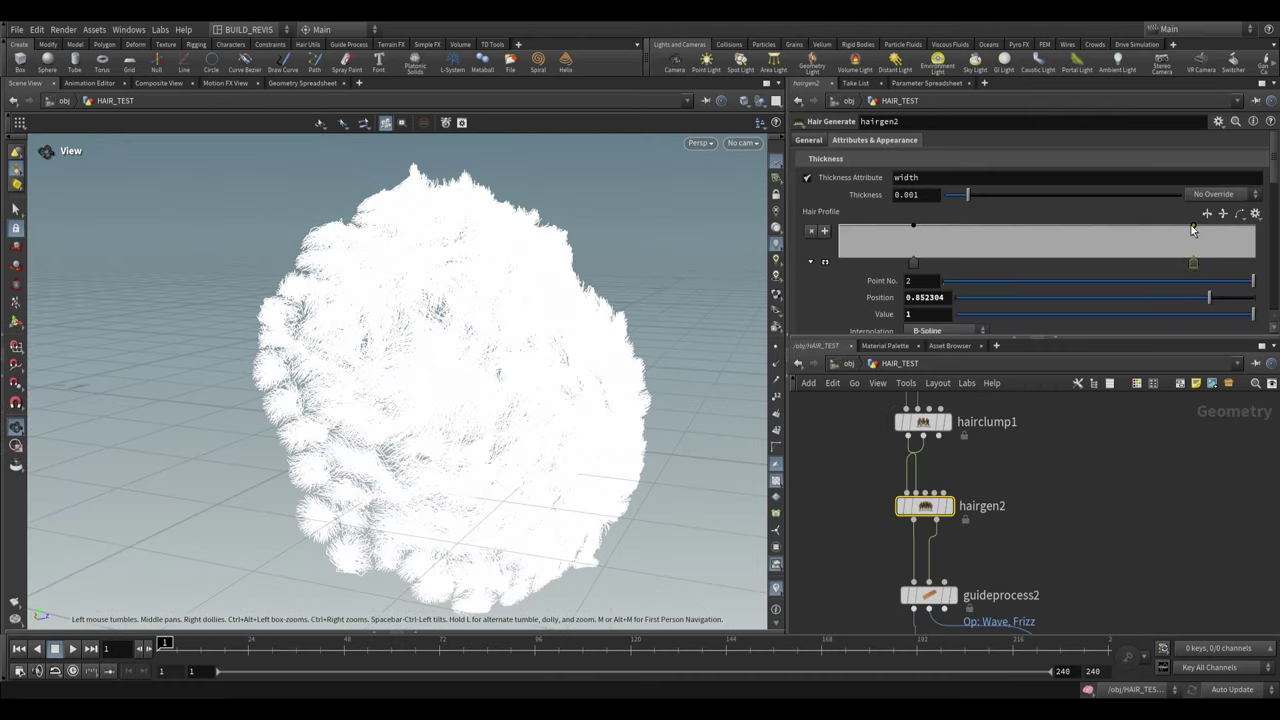
pyautogui.moveTo(1191, 230); pyautogui.dragTo(1259, 283)
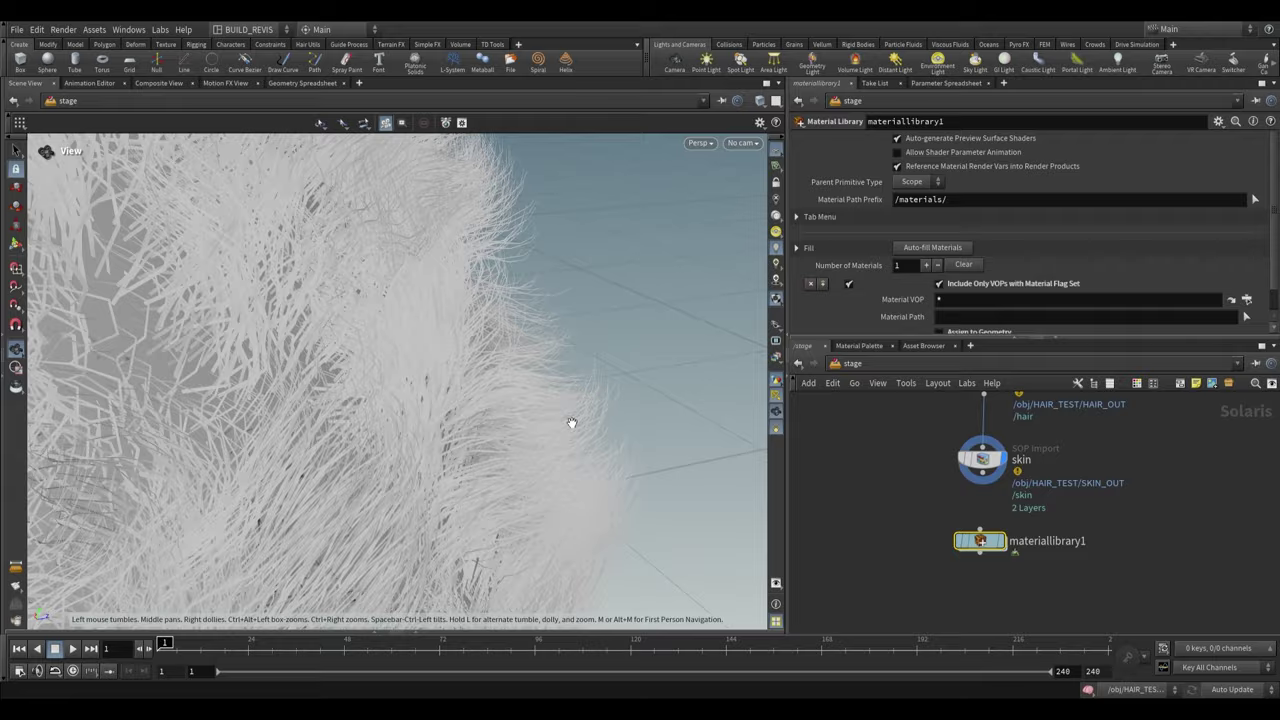
pyautogui.moveTo(432, 336); pyautogui.dragTo(257, 363)
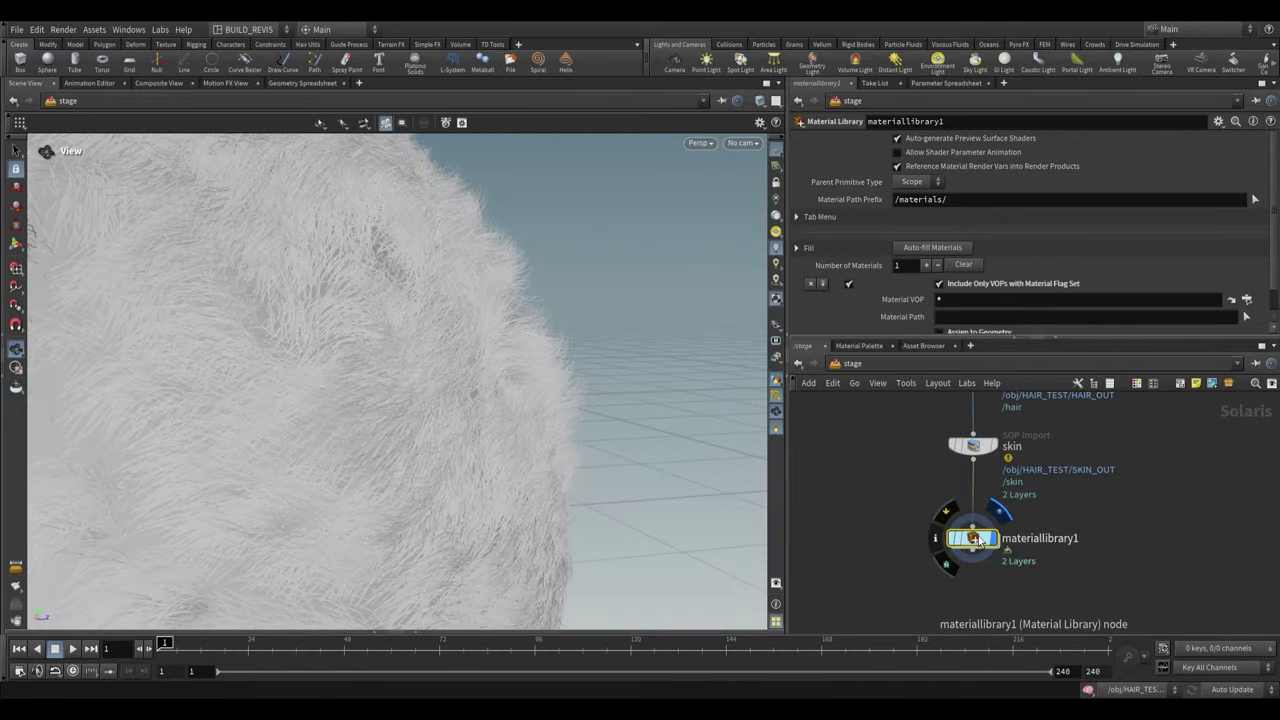
# Add a Karma Material Builder inside materiallibrary1 and name it skin
pyautogui.doubleClick(976, 539)
pyautogui.press('Tab')
pyautogui.write('k')
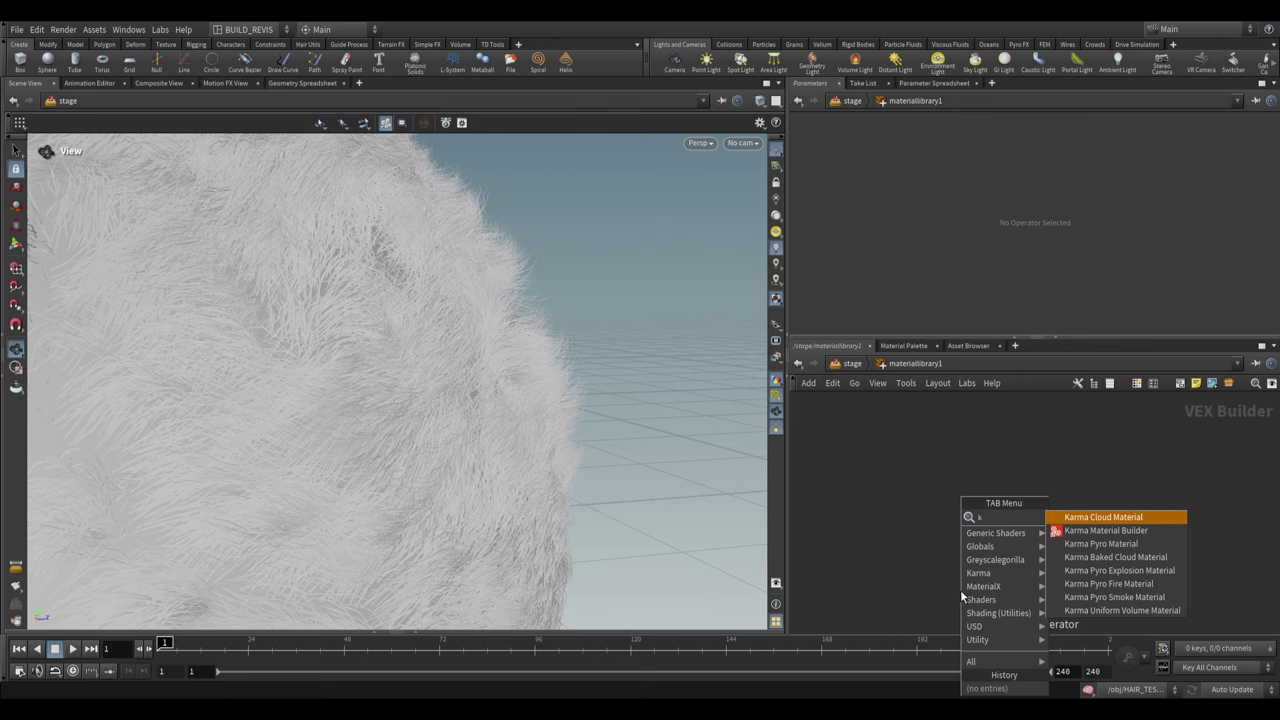
pyautogui.click(1100, 531)
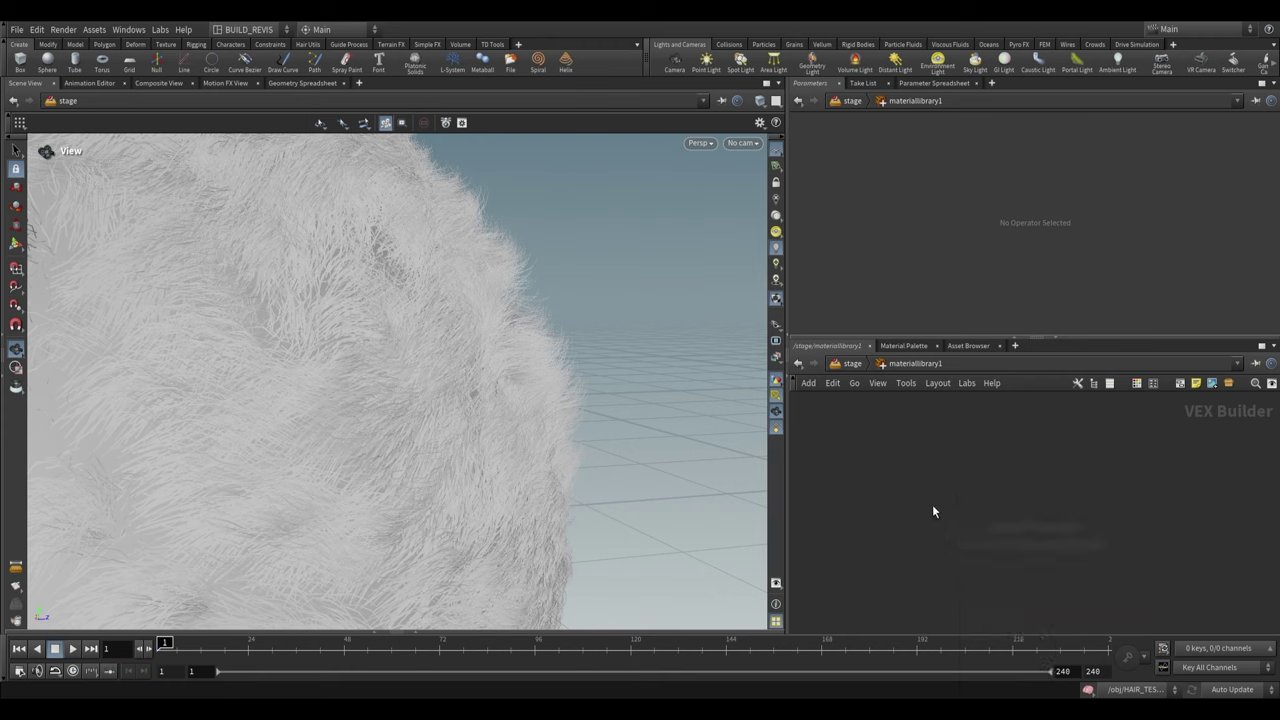
pyautogui.click(932, 499)
pyautogui.doubleClick(907, 464)
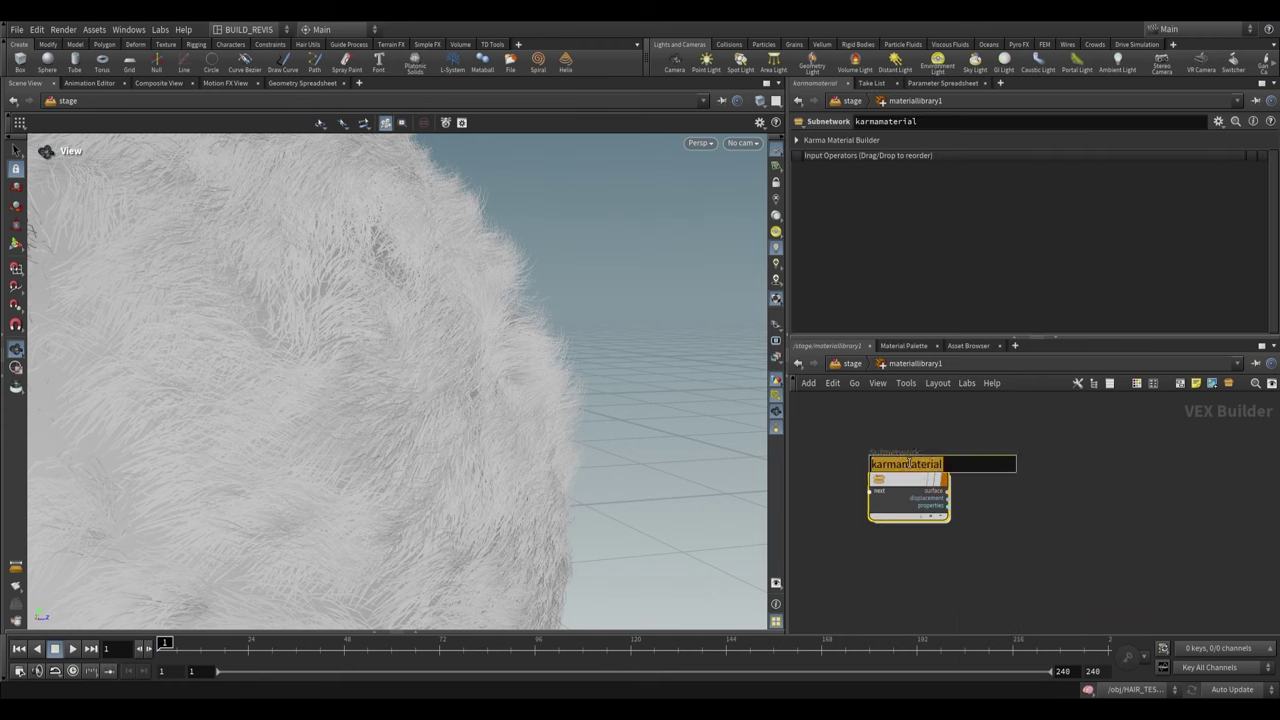
pyautogui.write('skin')
pyautogui.press('Return')
# In the skin material's standard surface, set the base color to 0.073 grey and specular roughness to about 0.396
pyautogui.doubleClick(908, 495)
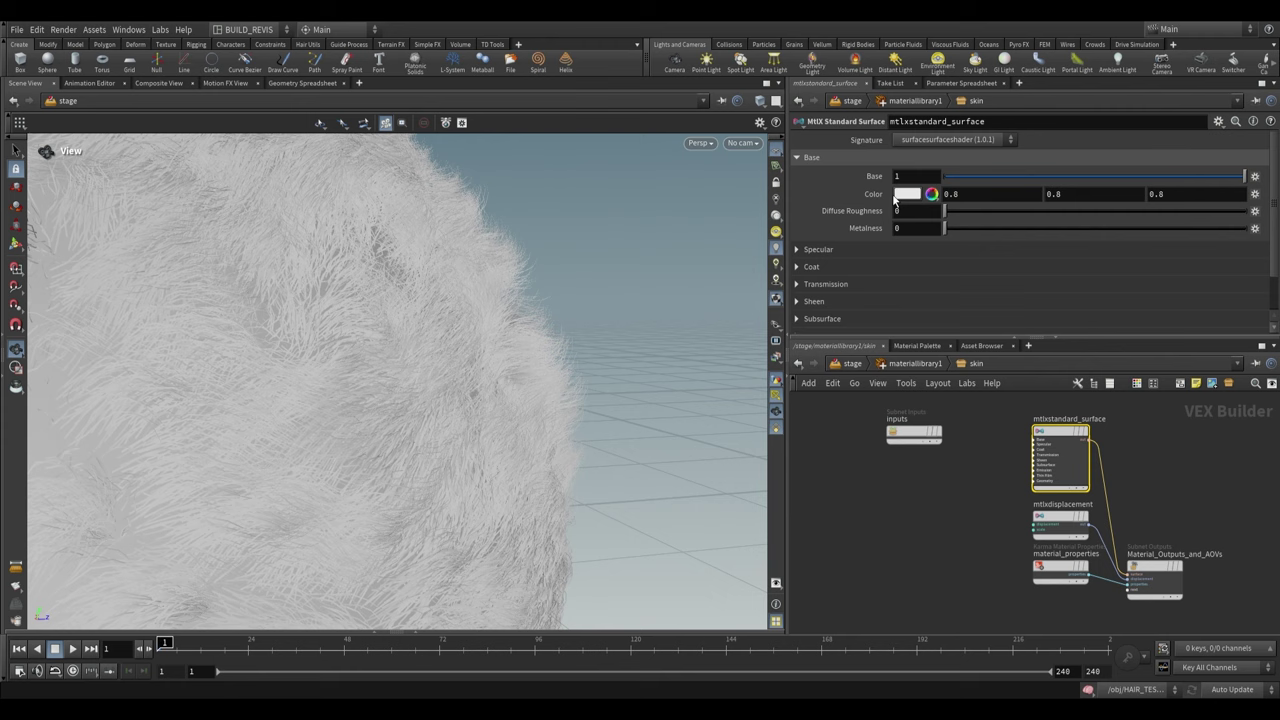
pyautogui.click(906, 195)
pyautogui.moveTo(995, 275); pyautogui.dragTo(924, 276)
pyautogui.click(1112, 56)
pyautogui.click(818, 249)
pyautogui.moveTo(1005, 303); pyautogui.dragTo(1064, 303)
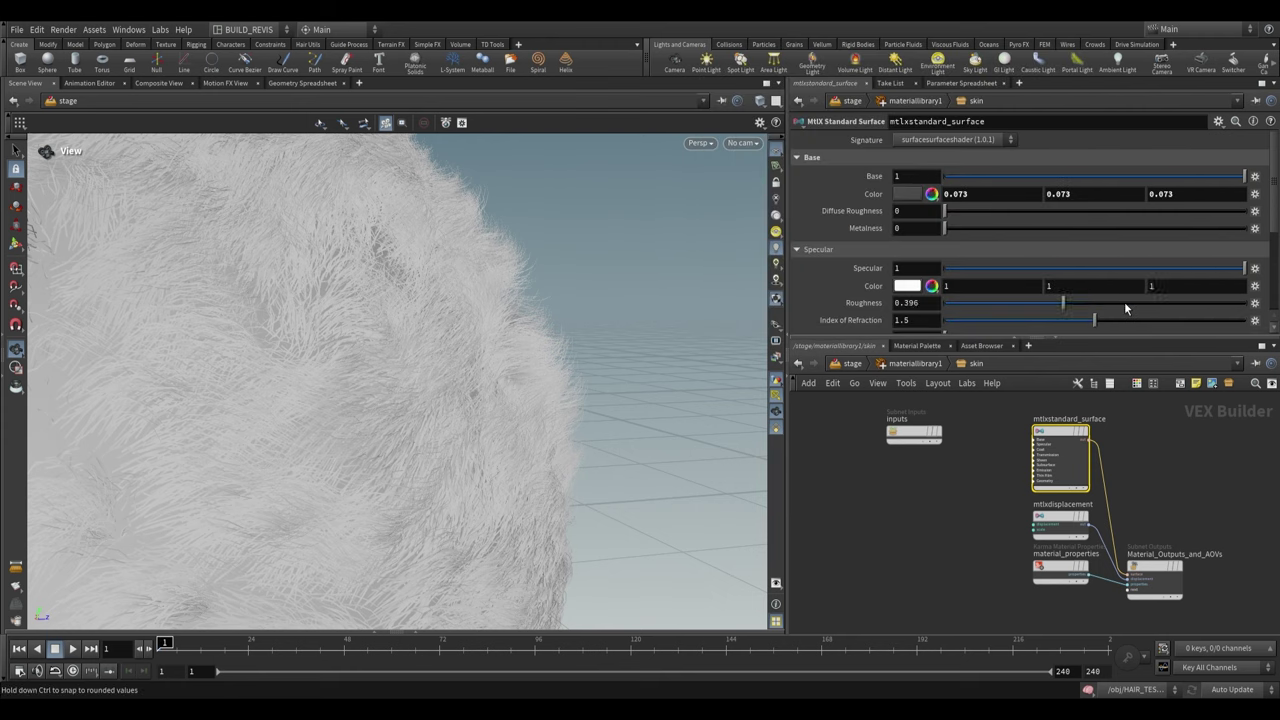
# Add a second Karma Material Builder beside the skin material and name it hair
pyautogui.press('u')
pyautogui.press('Tab')
pyautogui.write('materi')
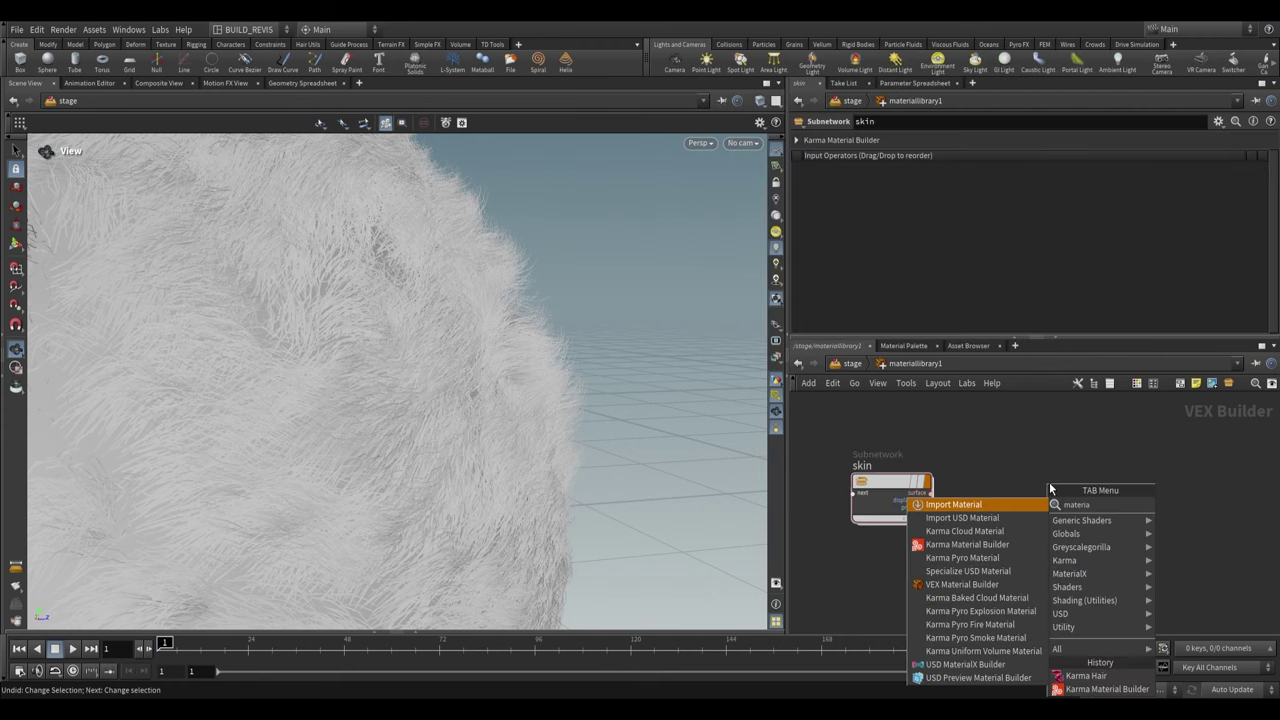
pyautogui.write('a')
pyautogui.press('Down')
pyautogui.press('Down')
pyautogui.press('Down')
pyautogui.press('Down')
pyautogui.press('Up')
pyautogui.press('Return')
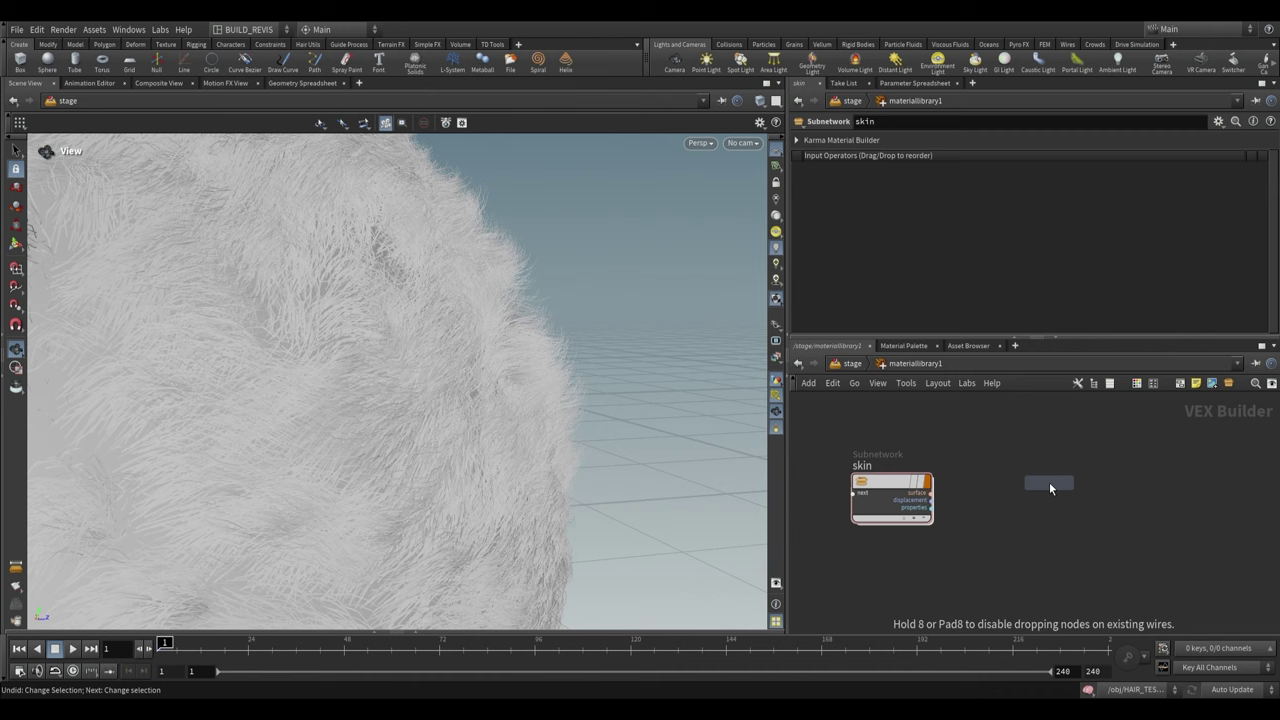
pyautogui.click(1050, 484)
pyautogui.click(1064, 465)
pyautogui.write('hair')
pyautogui.press('Return')
# Add a Karma Hair shader node inside the hair material
pyautogui.press('i')
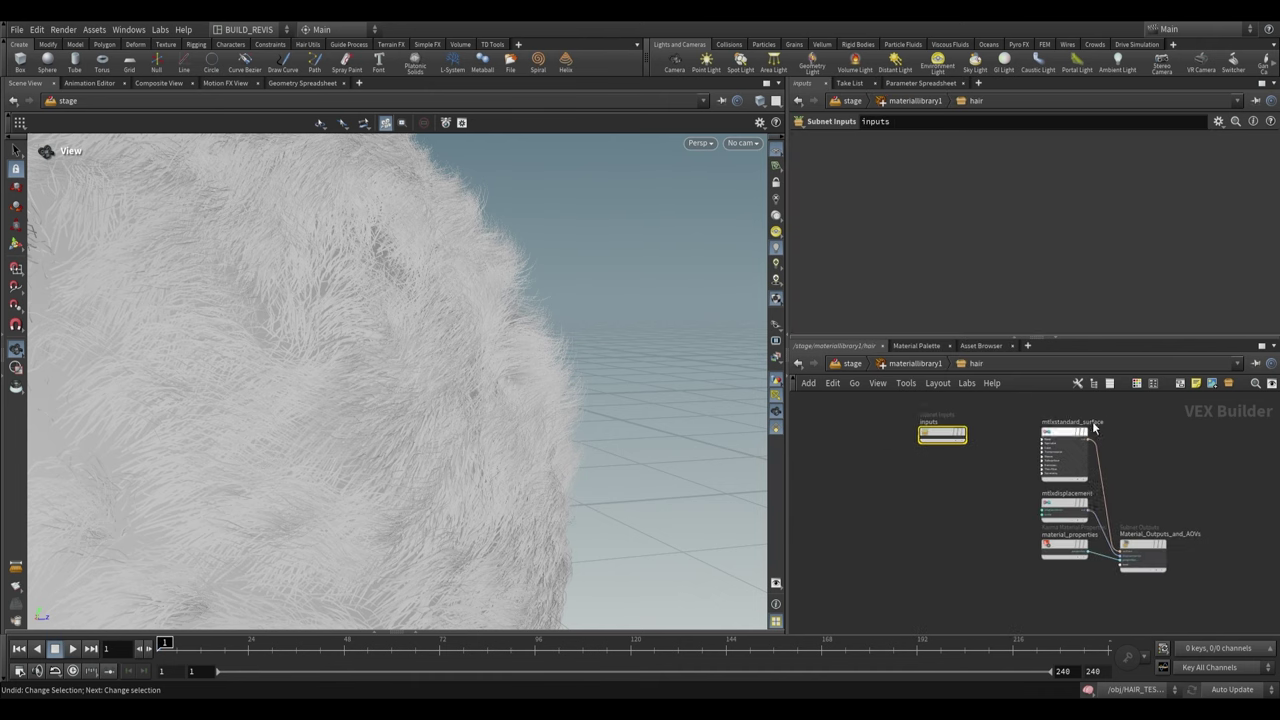
pyautogui.press('Tab')
pyautogui.write('karma ha')
pyautogui.press('Return')
pyautogui.click(934, 421)
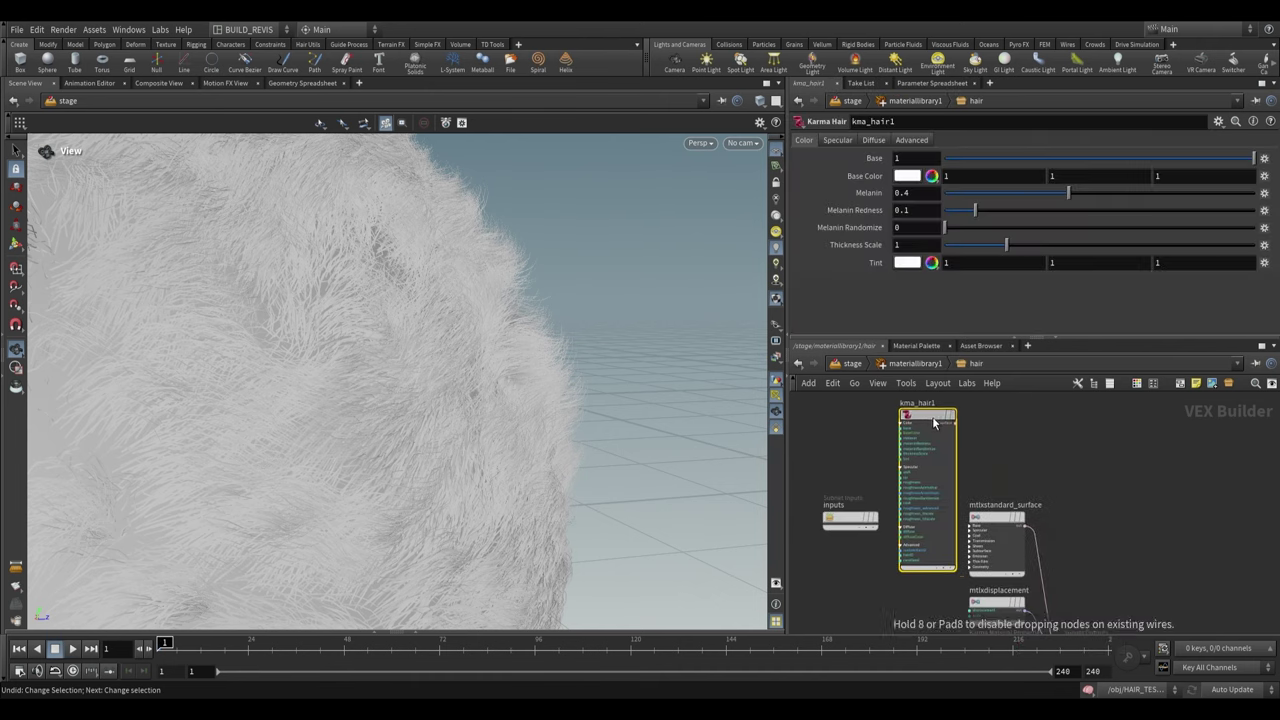
# Connect the Karma Hair shader to the hair material's surface output and delete the MtlX Standard Surface node
pyautogui.click(952, 424)
pyautogui.moveTo(1052, 492); pyautogui.dragTo(962, 375, button='middle')
pyautogui.scroll(3, 977, 455)
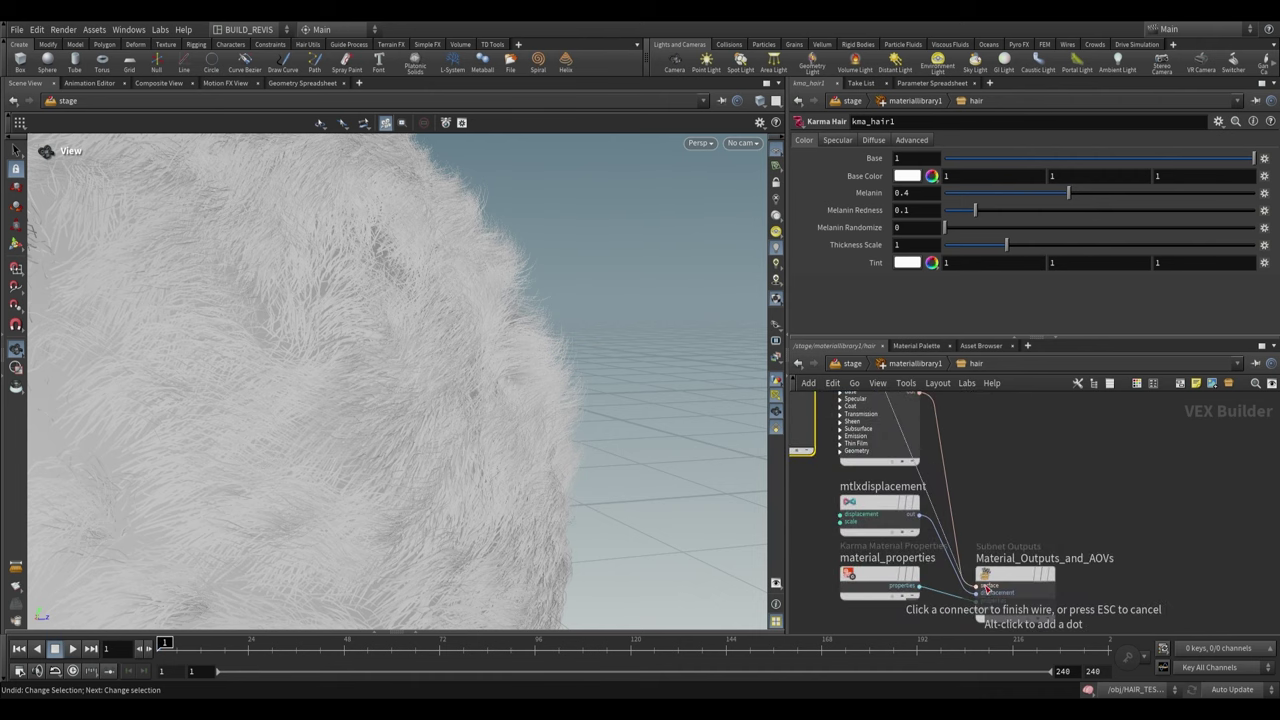
pyautogui.click(987, 590)
pyautogui.moveTo(1010, 448); pyautogui.dragTo(1043, 540, button='middle')
pyautogui.click(955, 492)
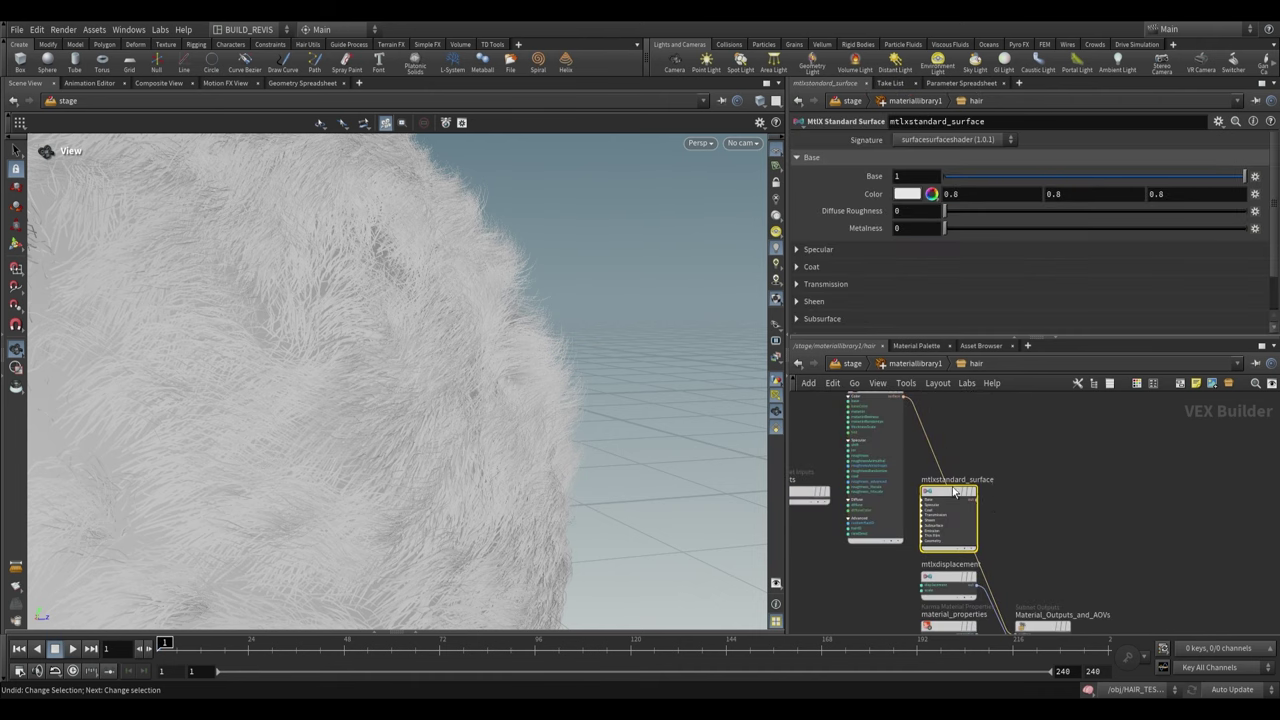
pyautogui.press('Delete')
pyautogui.moveTo(903, 413); pyautogui.dragTo(917, 468, button='middle')
pyautogui.moveTo(897, 446); pyautogui.dragTo(968, 452)
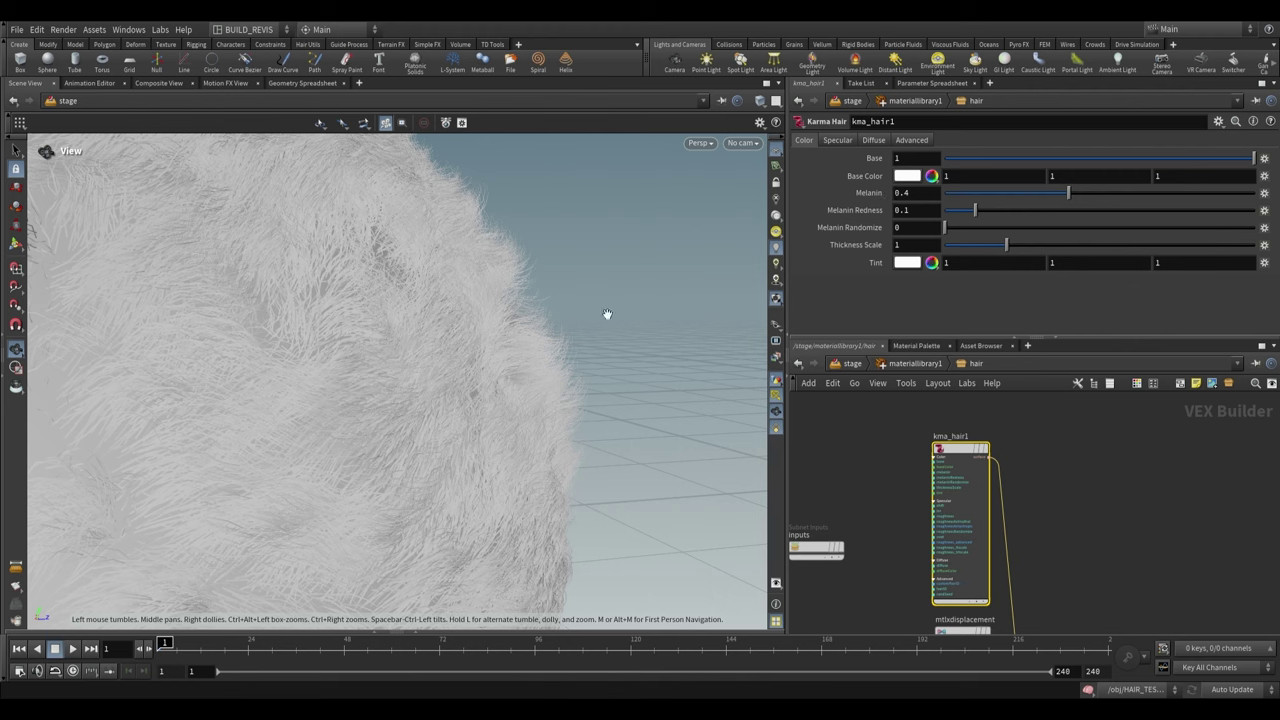
# Auto-fill the material library's materials and assign skin to geometry path /skin/ and hair to /hair/
pyautogui.press('u')
pyautogui.press('u')
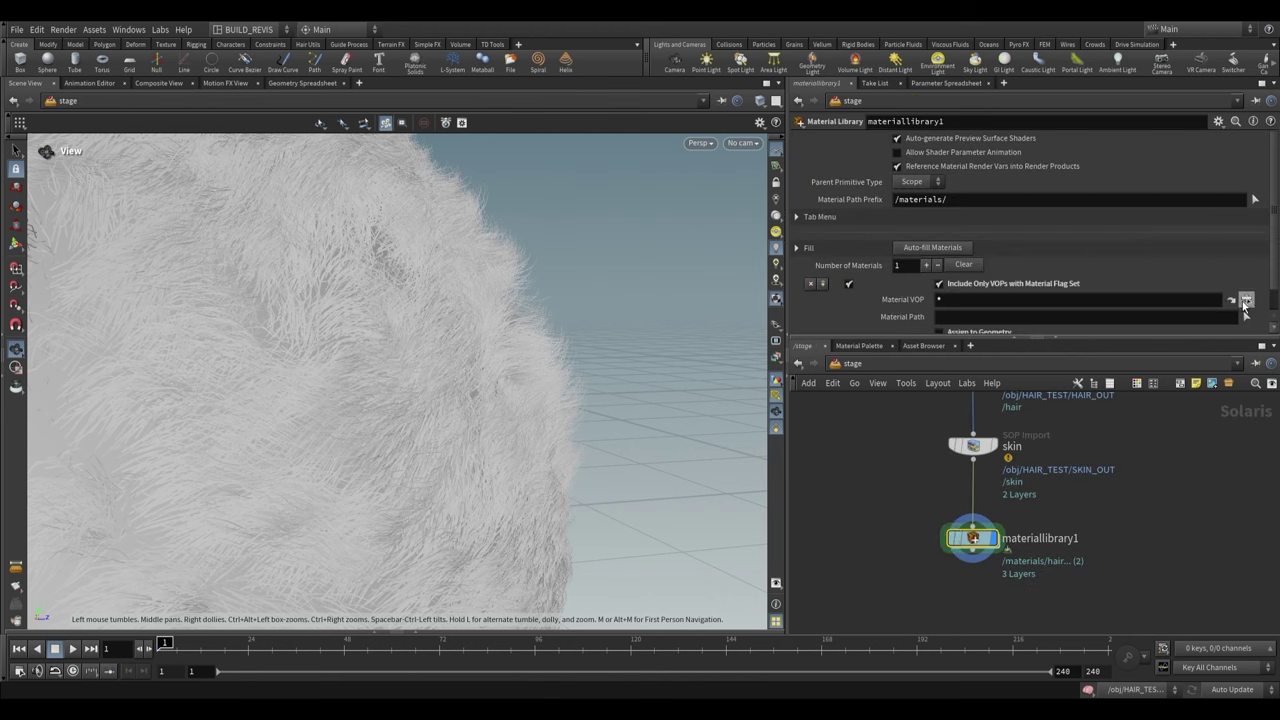
pyautogui.click(932, 247)
pyautogui.scroll(-3, 968, 250)
pyautogui.click(968, 243)
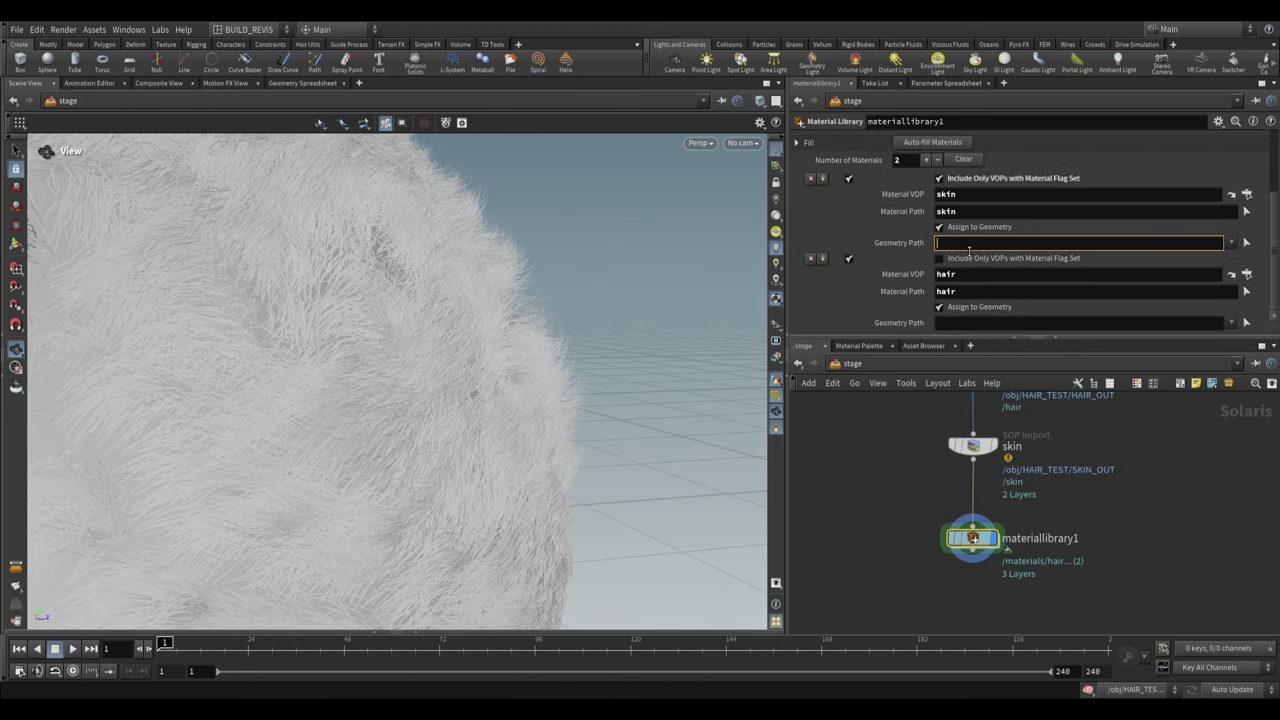
pyautogui.write('/skin/')
pyautogui.click(957, 323)
pyautogui.write('/')
pyautogui.press('Down')
pyautogui.press('Down')
pyautogui.write('hair/')
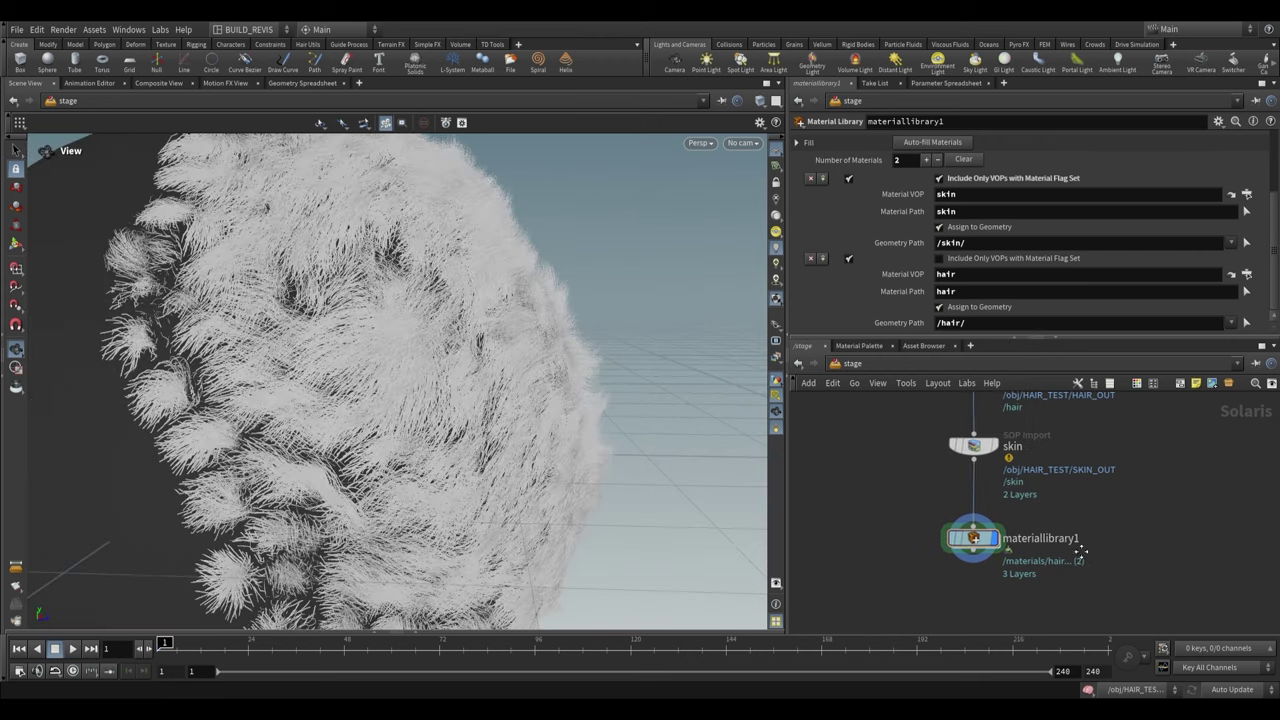
# Add a Karma Physical Sky with Exposure 2 below the material library and render the viewport with Karma XPU
pyautogui.moveTo(1081, 551); pyautogui.dragTo(1077, 500, button='middle')
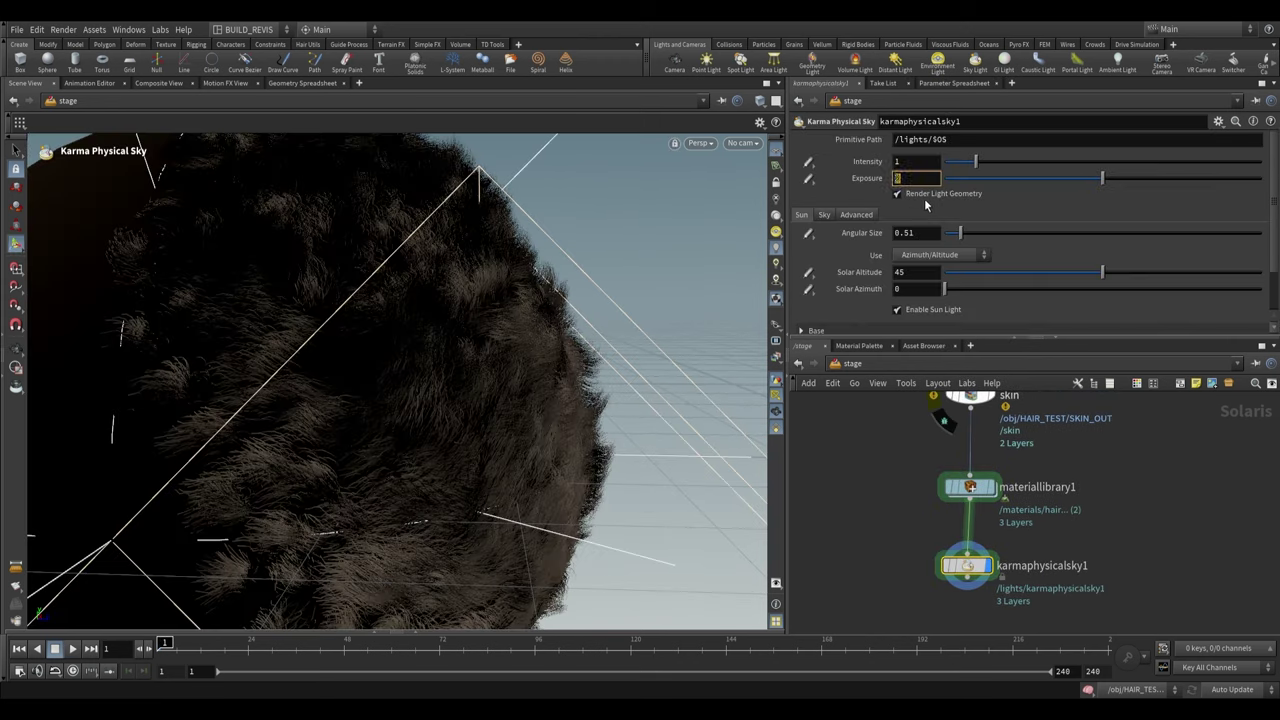
pyautogui.click(739, 146)
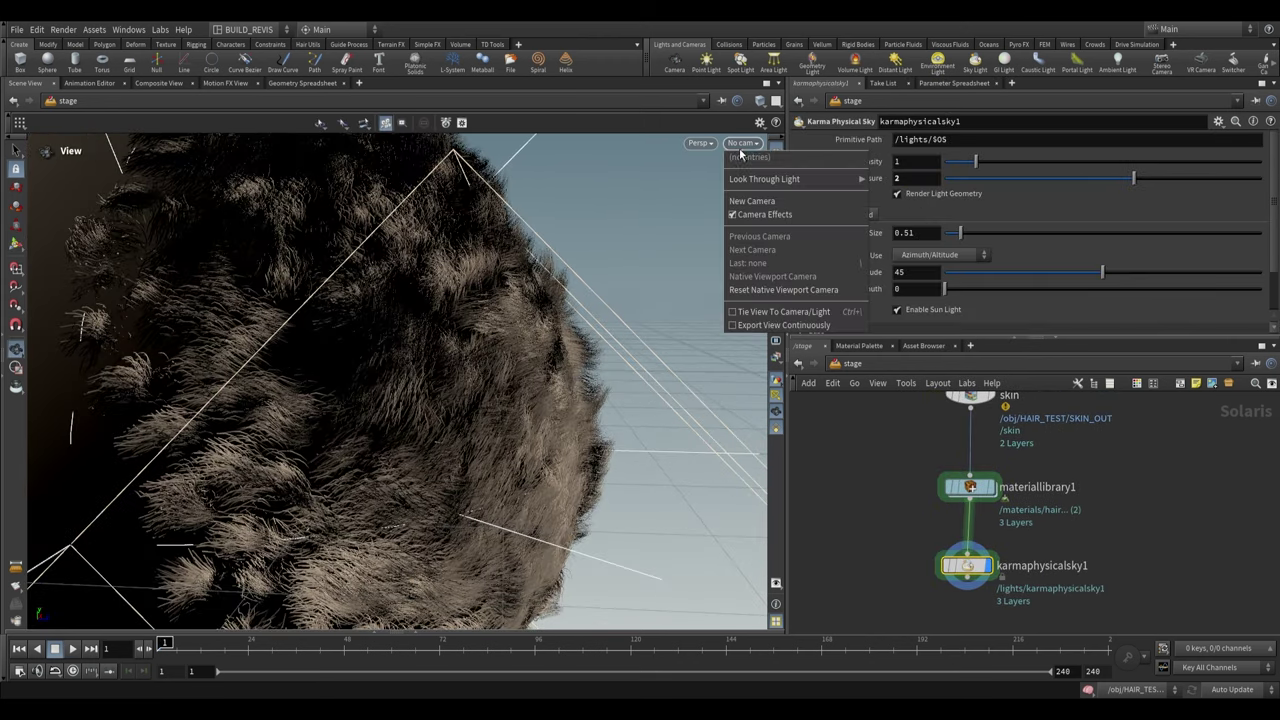
pyautogui.click(706, 147)
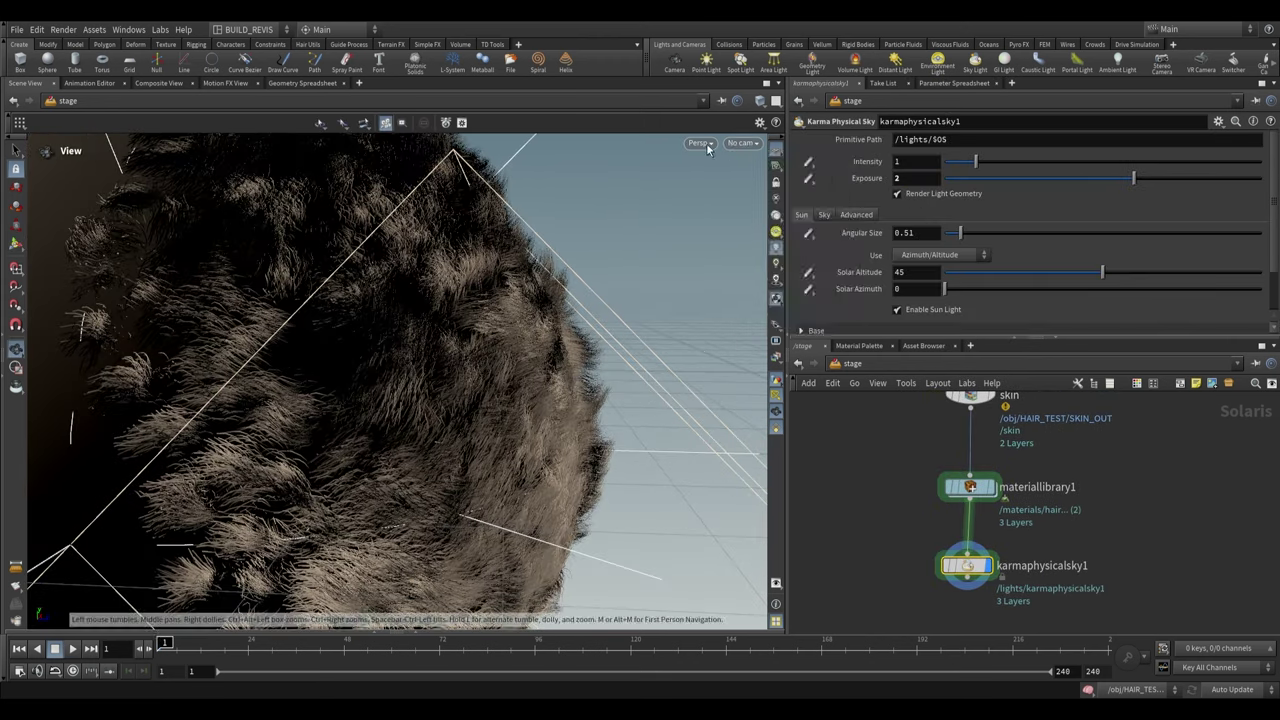
pyautogui.click(704, 146)
pyautogui.click(720, 219)
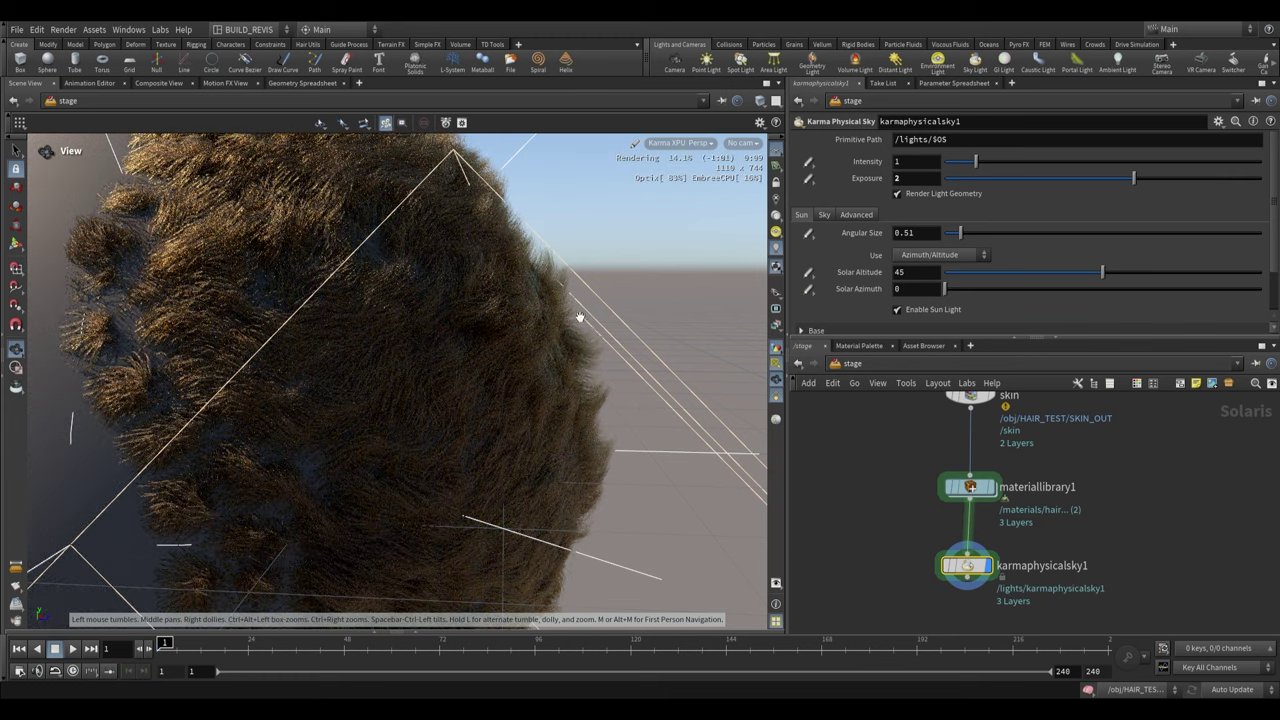
# Set the physical sky's Solar Azimuth to 281 and view the lit fur up close
pyautogui.moveTo(613, 422); pyautogui.dragTo(679, 362)
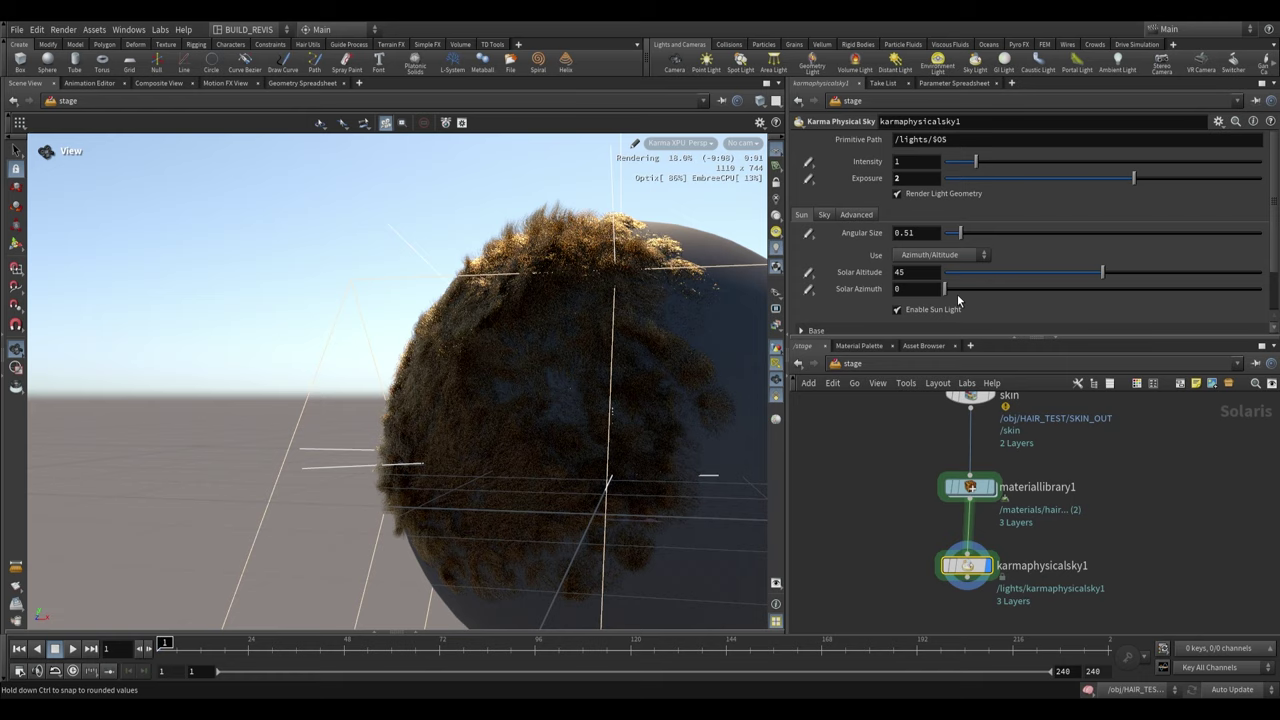
pyautogui.moveTo(957, 300); pyautogui.dragTo(1163, 305)
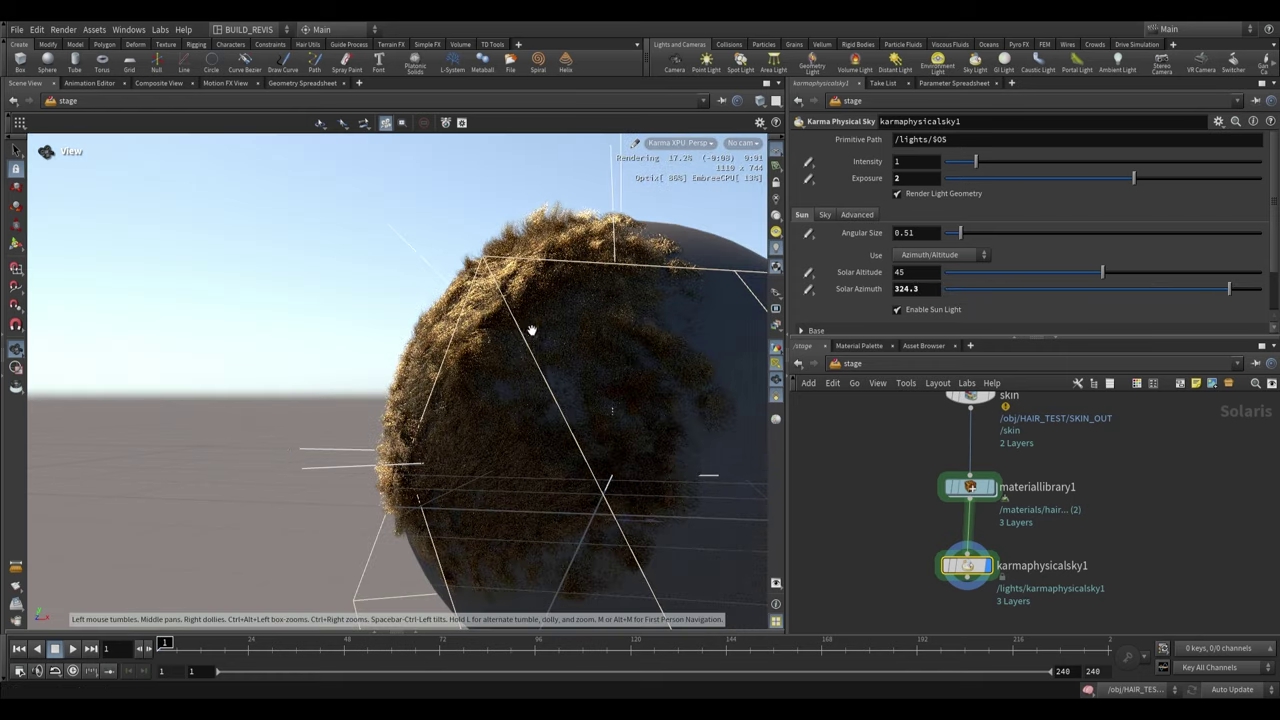
pyautogui.moveTo(529, 329); pyautogui.dragTo(629, 337)
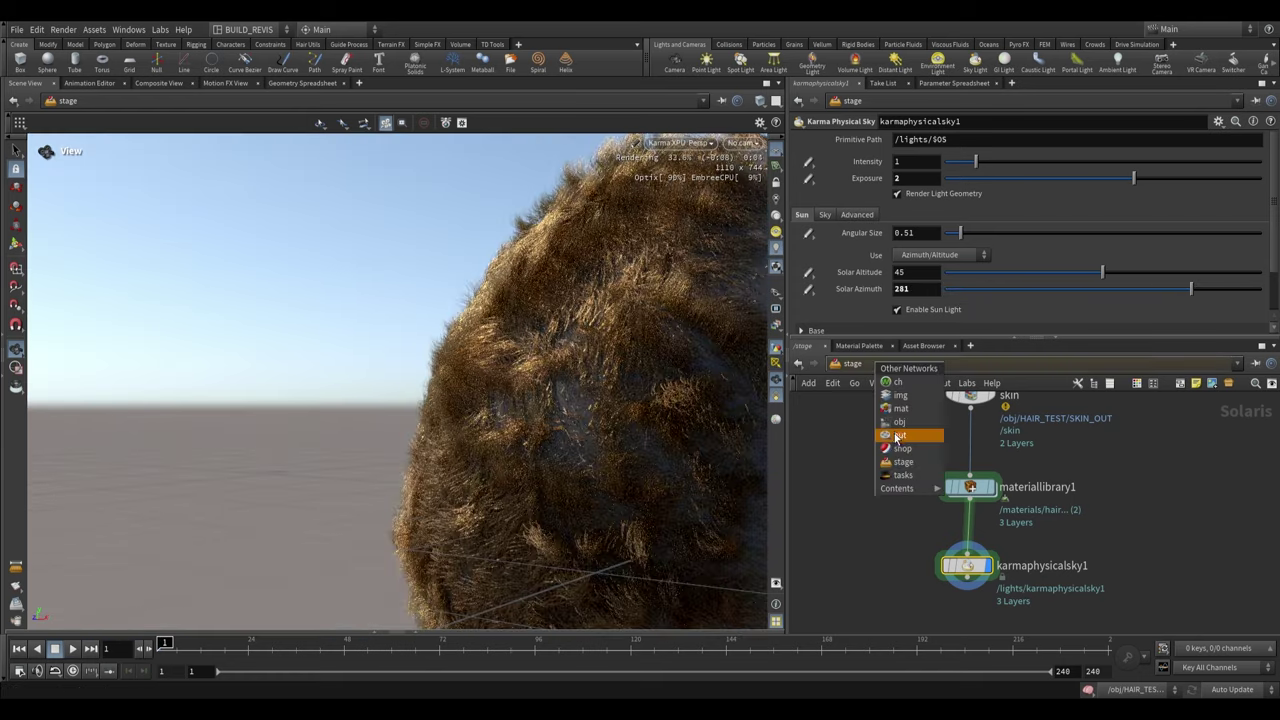
# Return to HAIR_TEST, adjust hairgen2's Hair Profile ramp near the tip and set its Density to about 63559
pyautogui.click(897, 437)
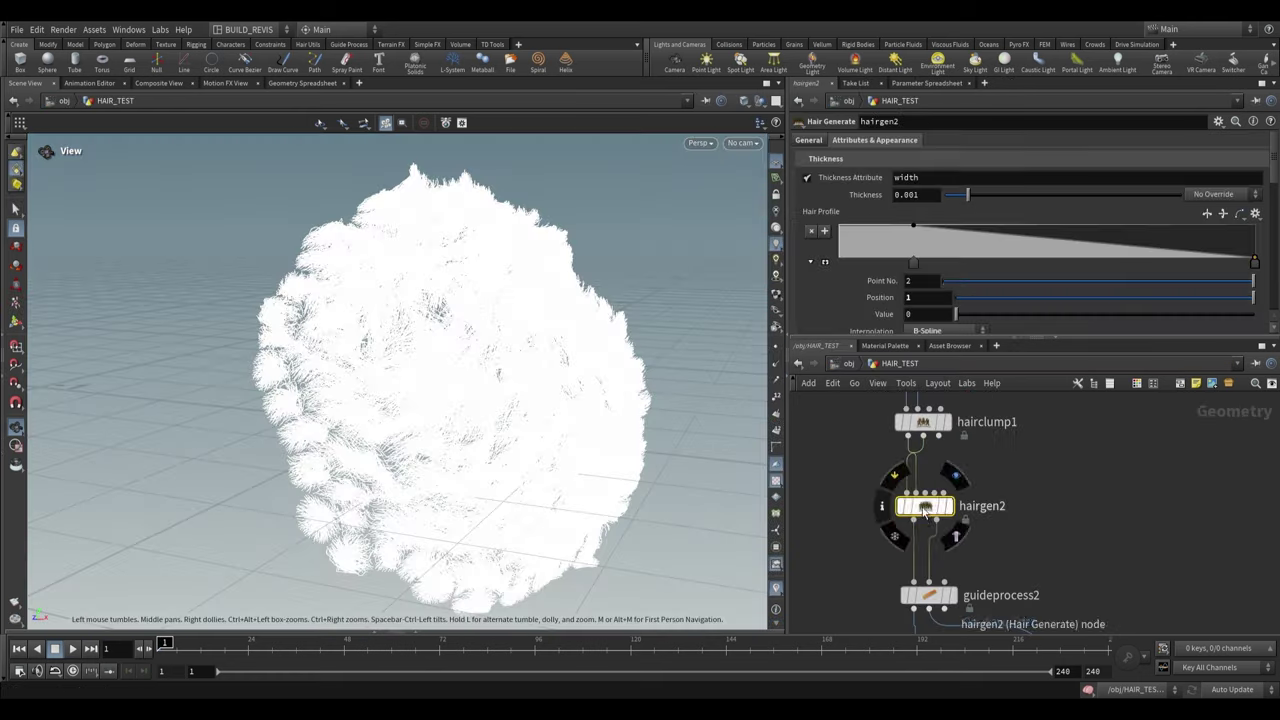
pyautogui.moveTo(1138, 242); pyautogui.dragTo(1153, 216)
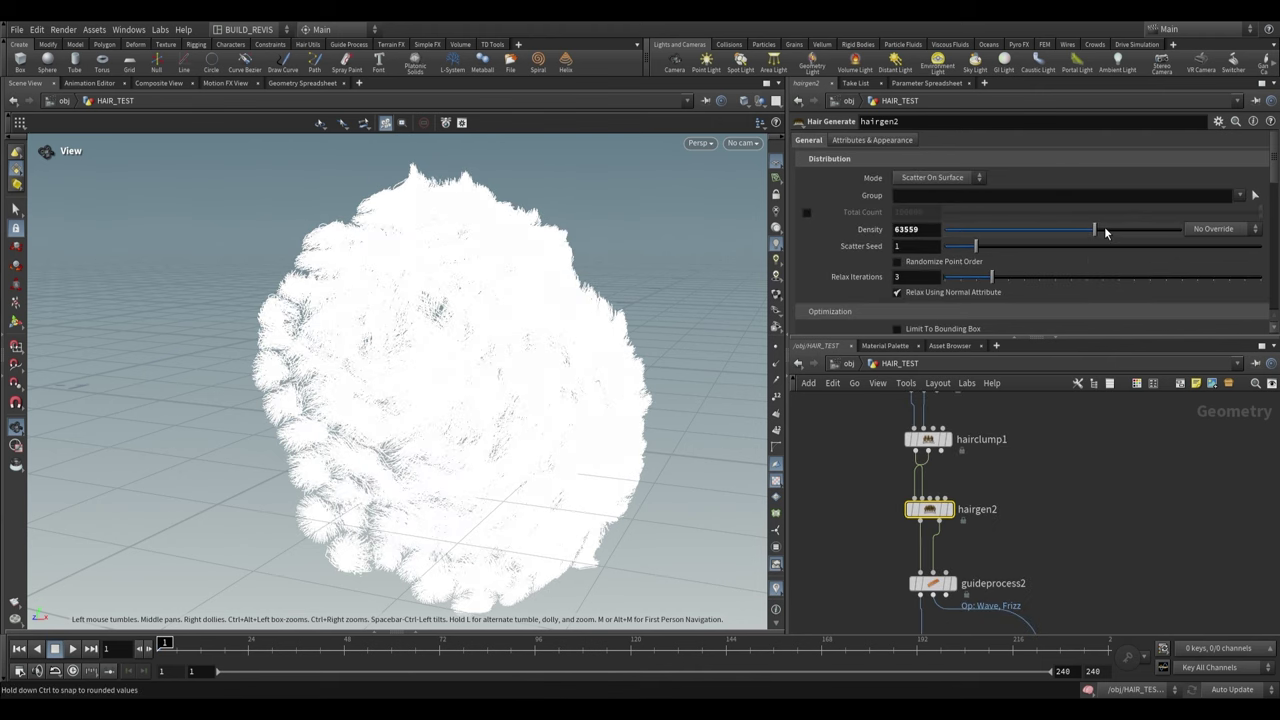
pyautogui.moveTo(1104, 226); pyautogui.dragTo(1106, 232)
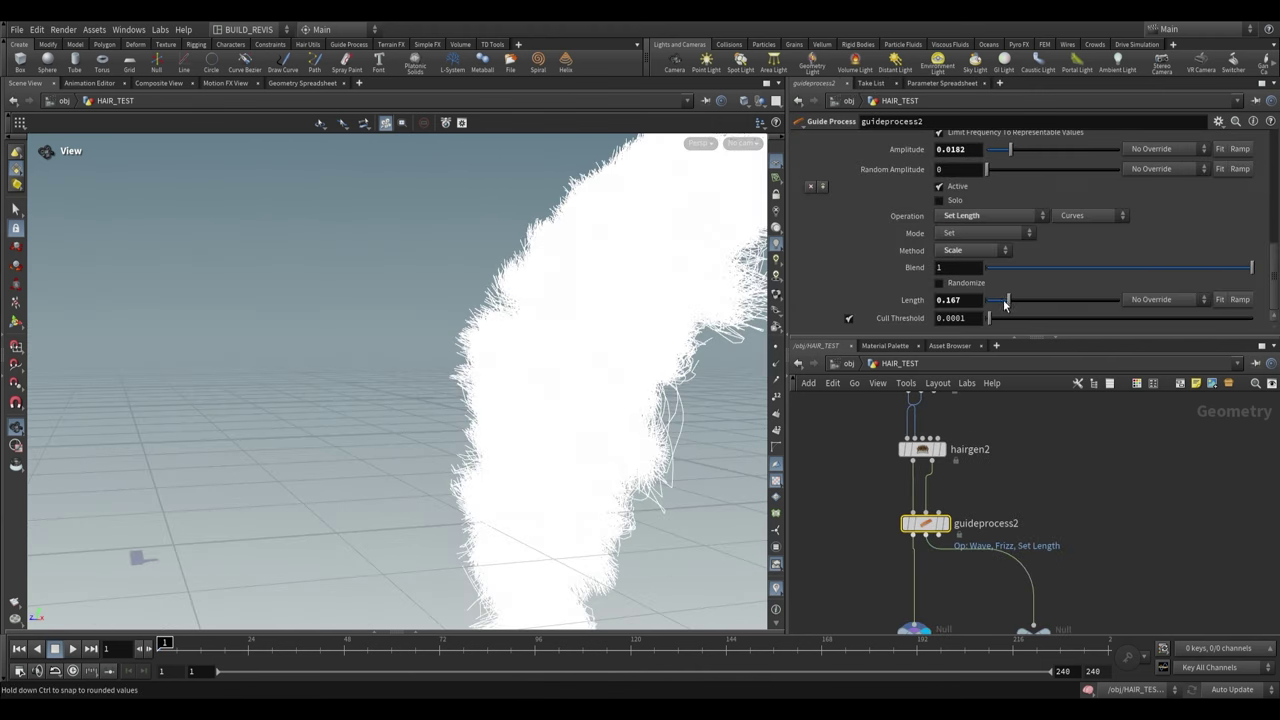
# Add a Set Length operation to guideprocess2 with the Scale method and Length about 0.167, and return to stage
pyautogui.moveTo(1005, 305); pyautogui.dragTo(1008, 305)
pyautogui.click(849, 364)
pyautogui.click(851, 365)
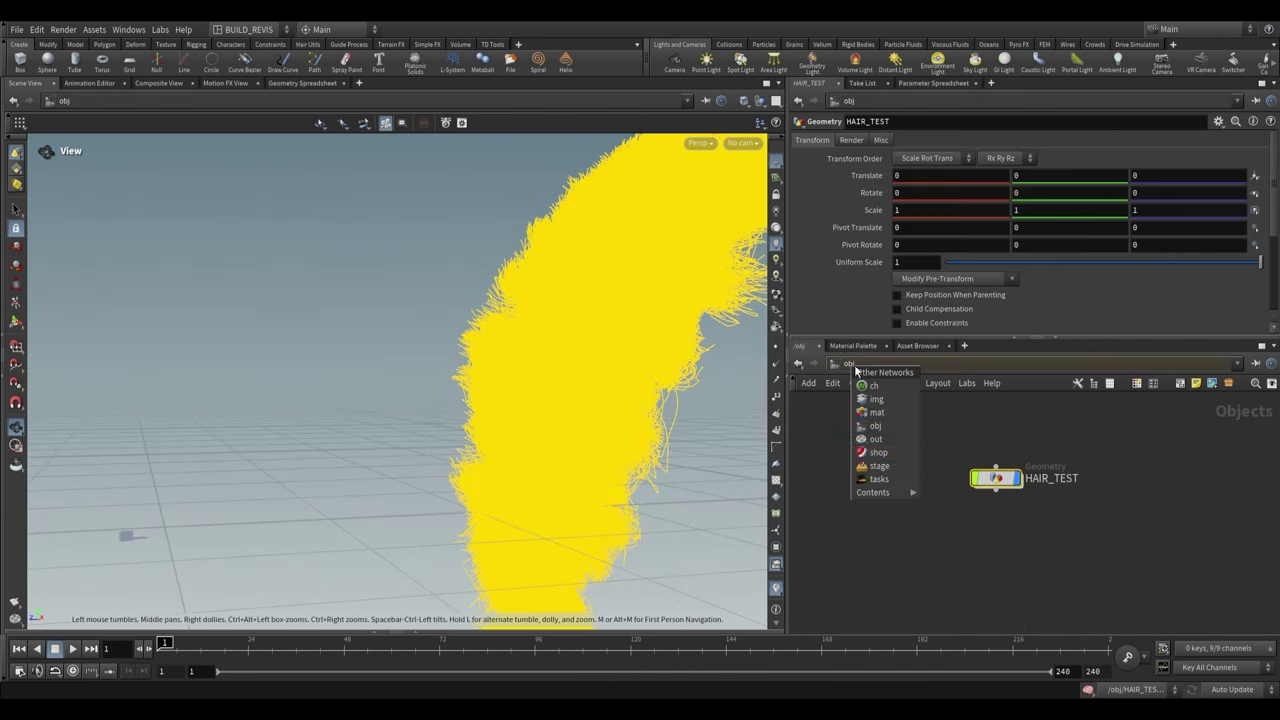
pyautogui.click(876, 466)
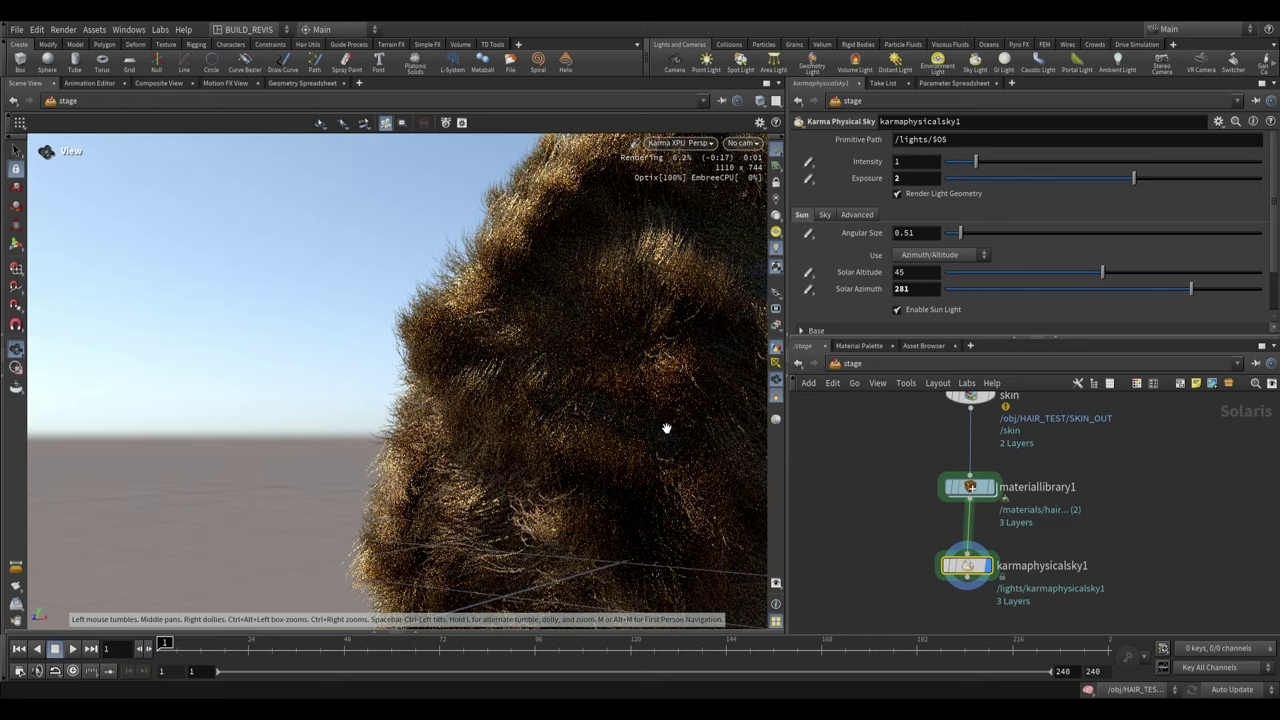
# Open the hair material inside materiallibrary1, test the Karma Hair melanin sliders, and set Melanin to about 0.366 with Melanin Redness 0.1
pyautogui.doubleClick(968, 487)
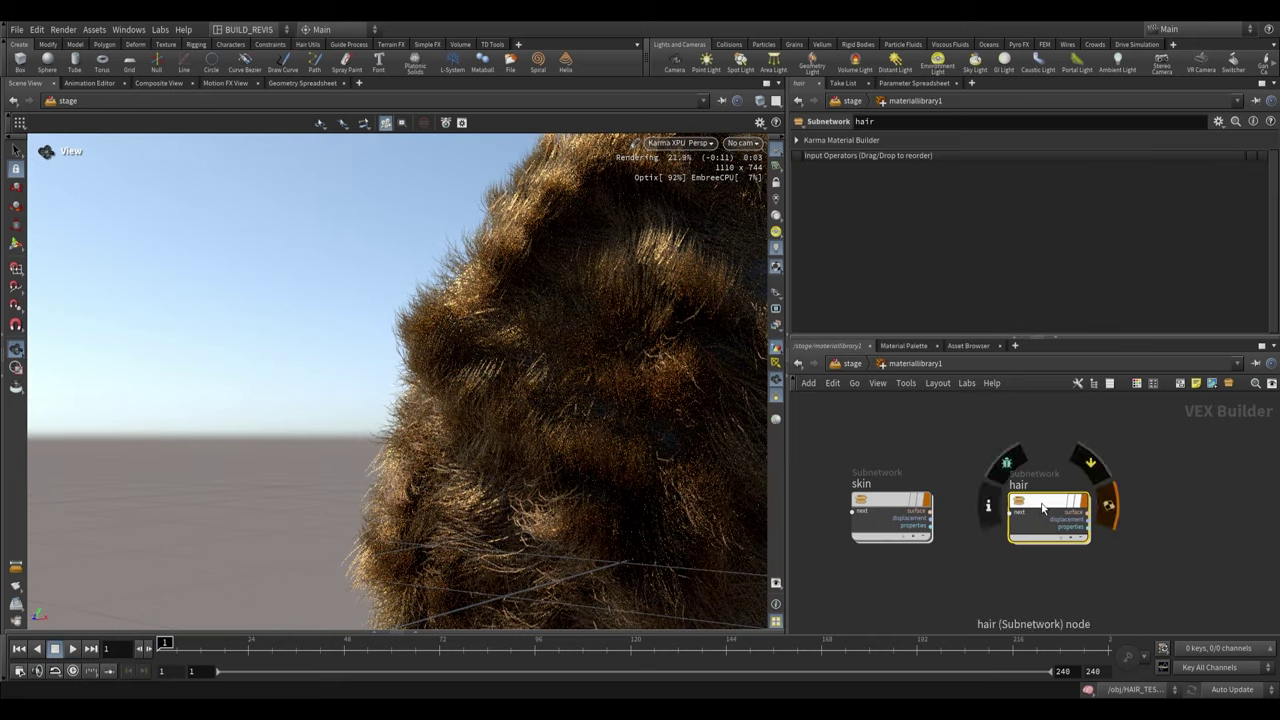
pyautogui.doubleClick(1042, 508)
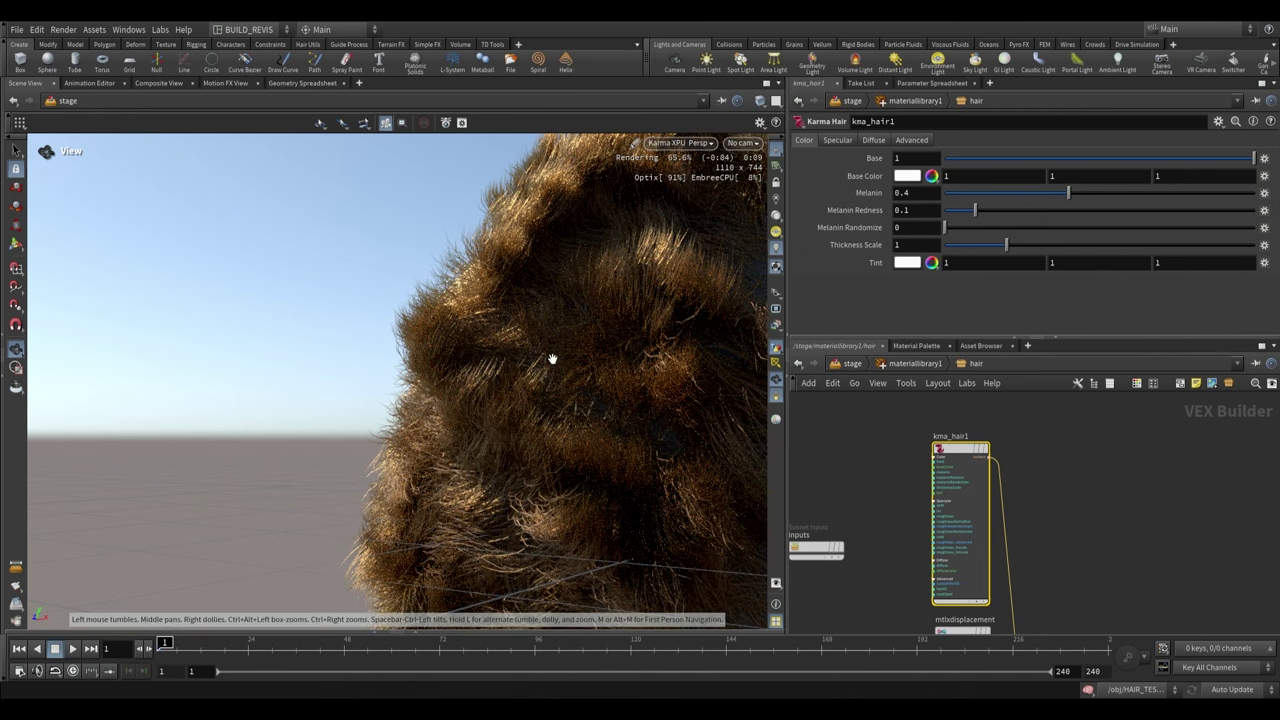
pyautogui.moveTo(999, 193); pyautogui.dragTo(941, 192)
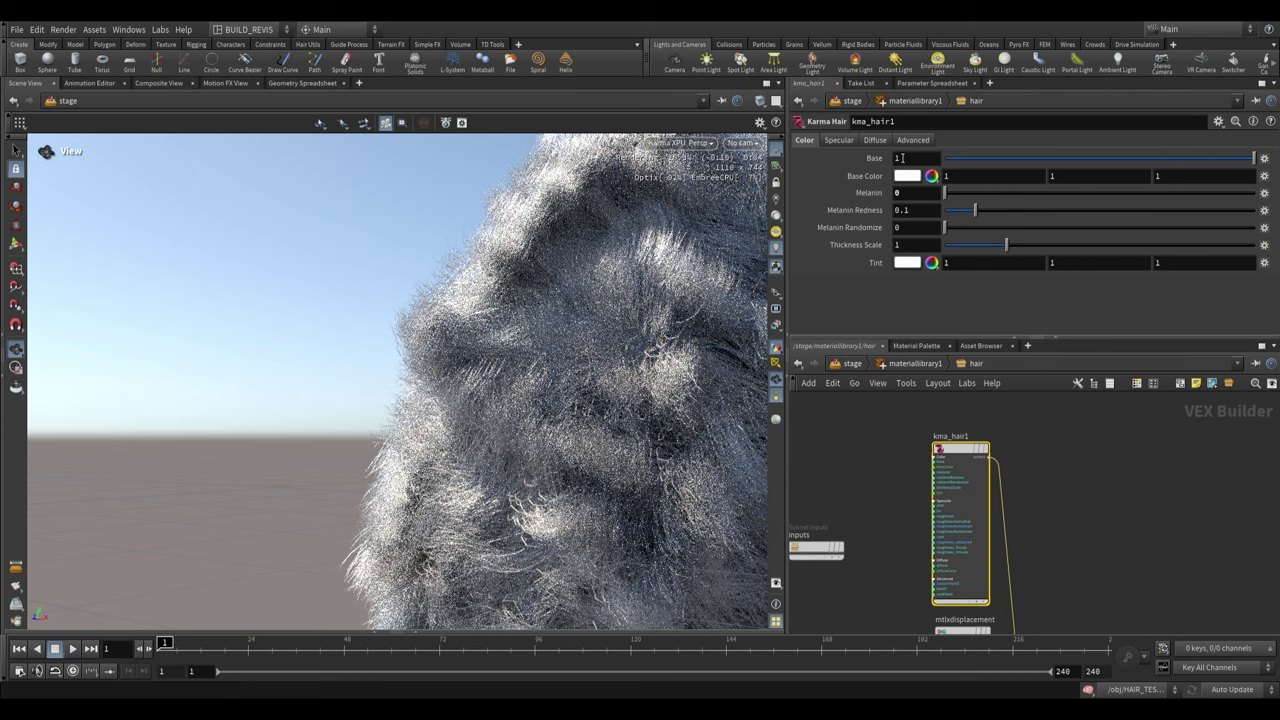
pyautogui.moveTo(957, 194); pyautogui.dragTo(1189, 193)
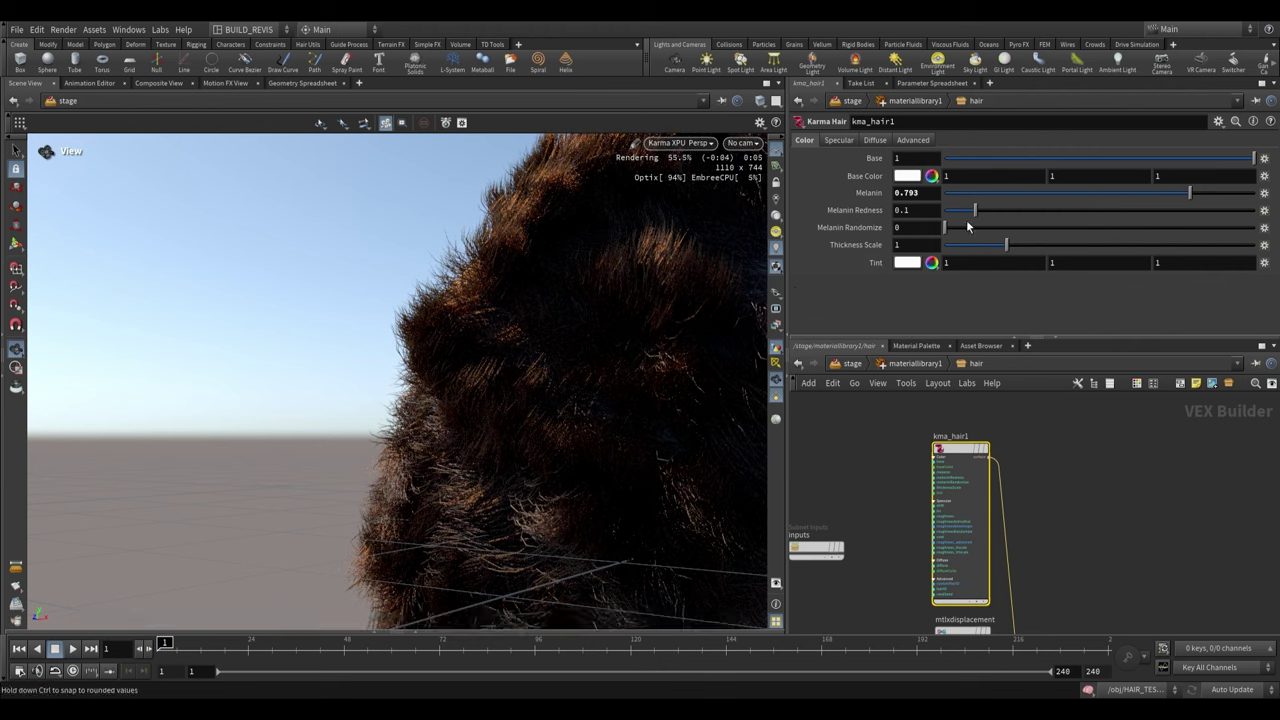
pyautogui.moveTo(981, 214); pyautogui.dragTo(834, 211)
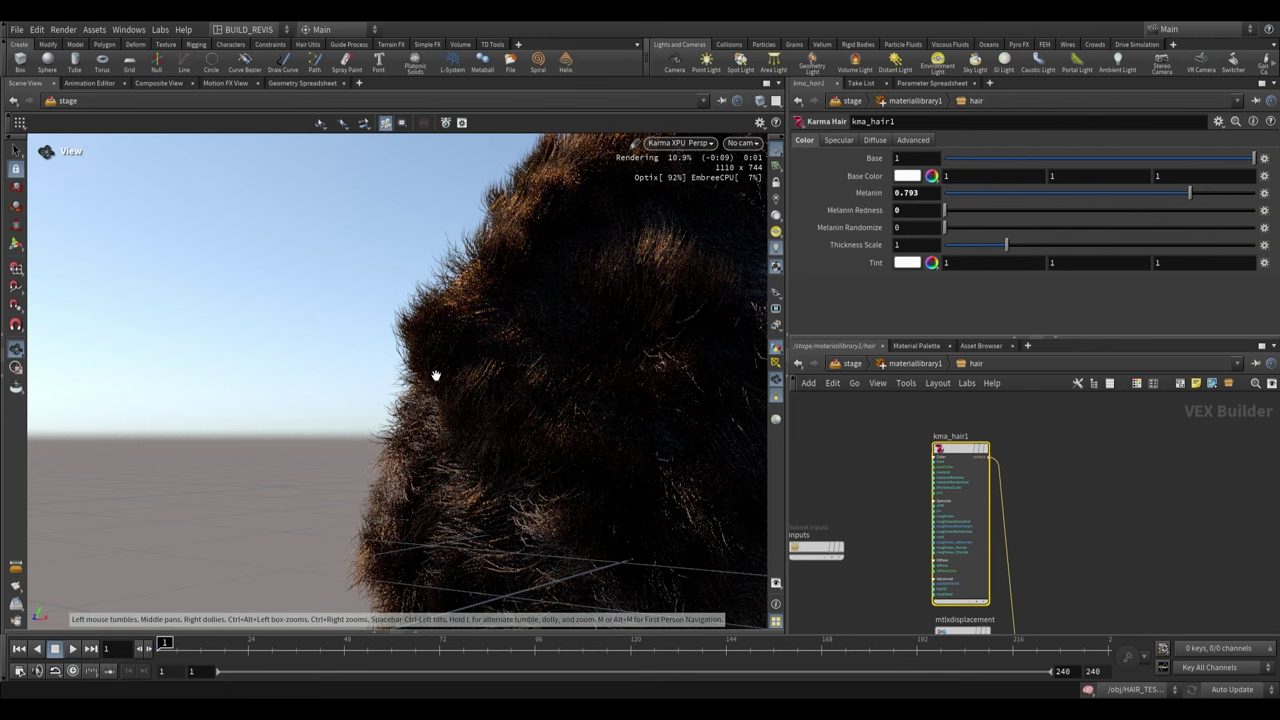
pyautogui.moveTo(1095, 219); pyautogui.dragTo(1216, 213)
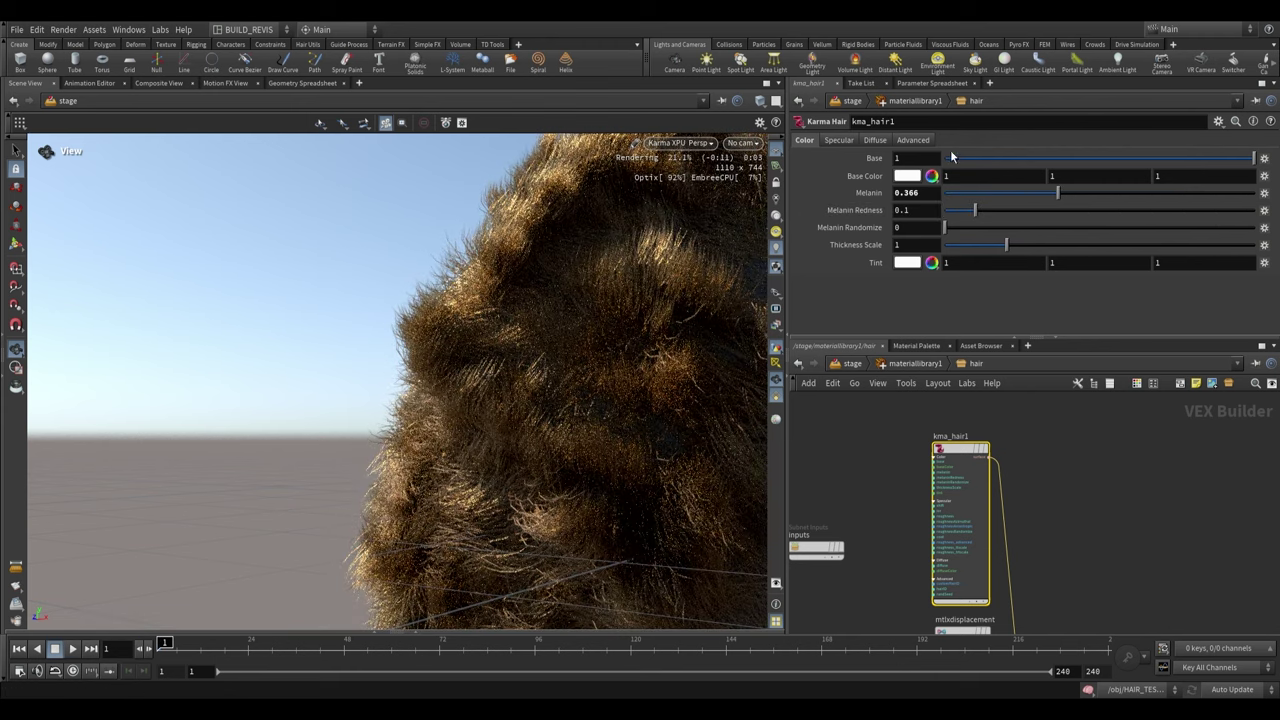
# Set the Karma Hair shader's Tint to a blue of about 0.153, 0.309, 1
pyautogui.click(907, 262)
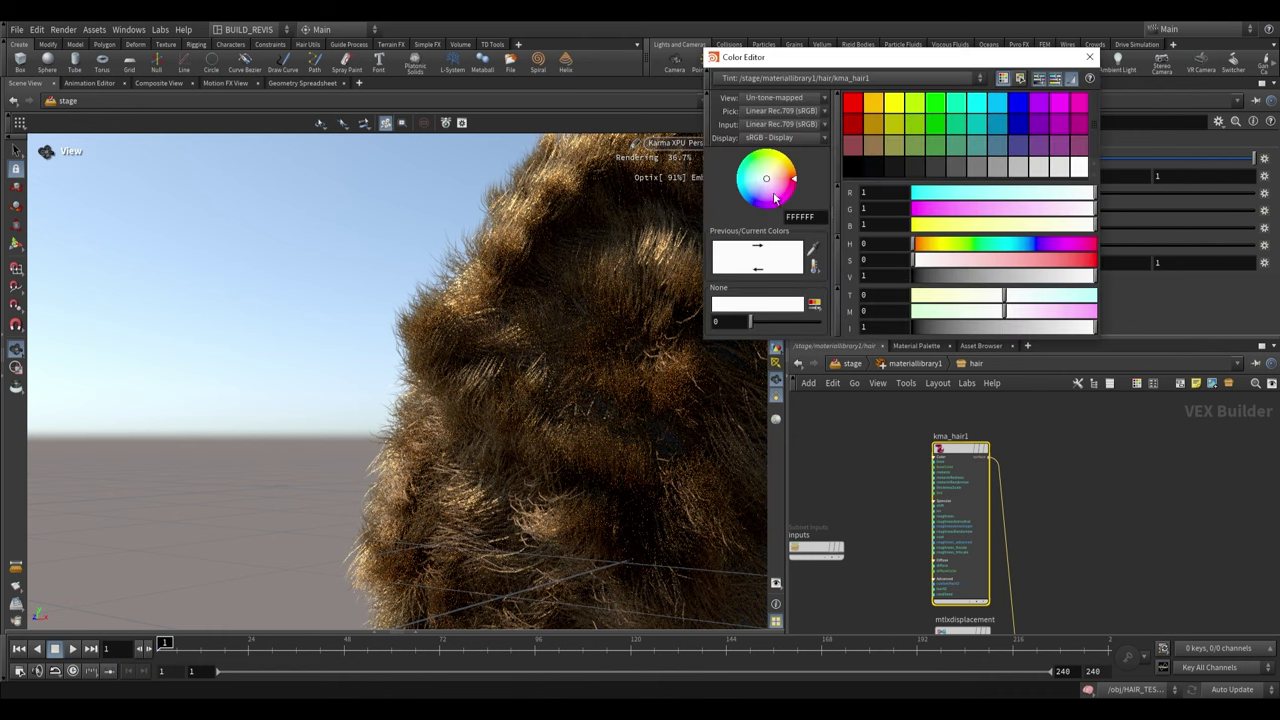
pyautogui.moveTo(760, 194); pyautogui.dragTo(754, 198)
pyautogui.click(1090, 57)
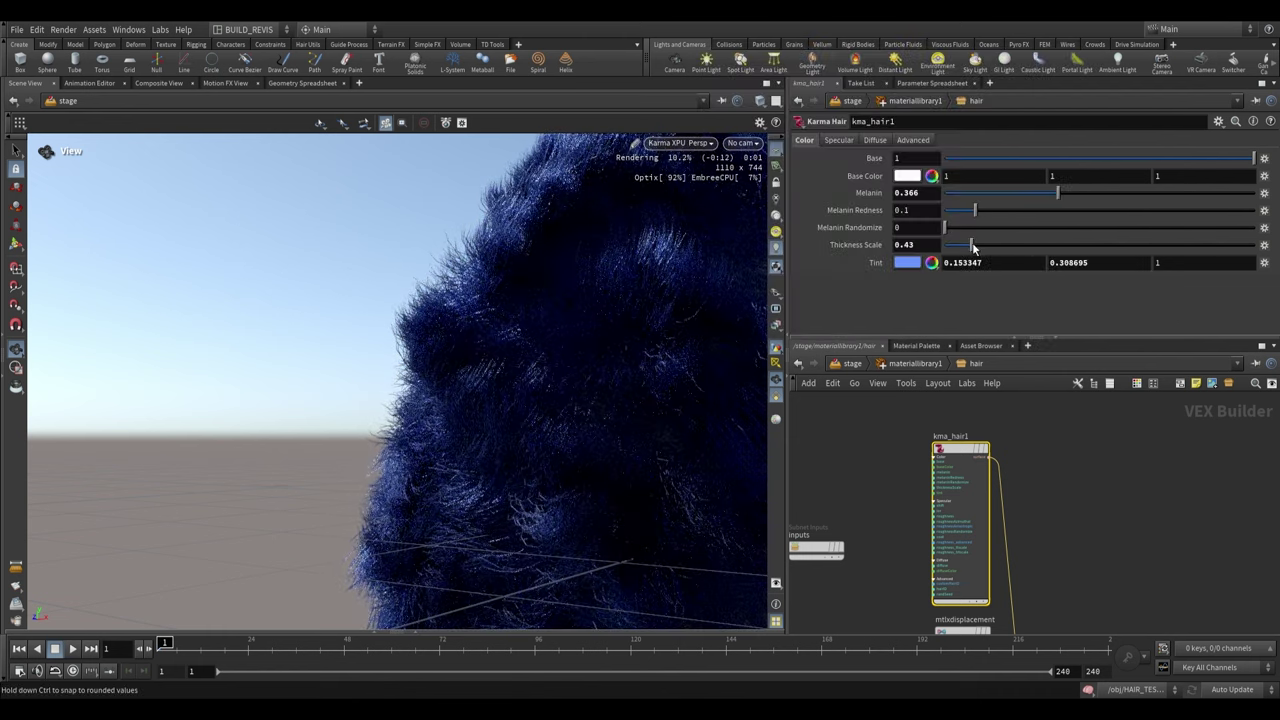
# Try Thickness Scale values of 0.19 and 3.78 on the hair shader, and set its specular Shift to about 0.254
pyautogui.moveTo(964, 250); pyautogui.dragTo(956, 248)
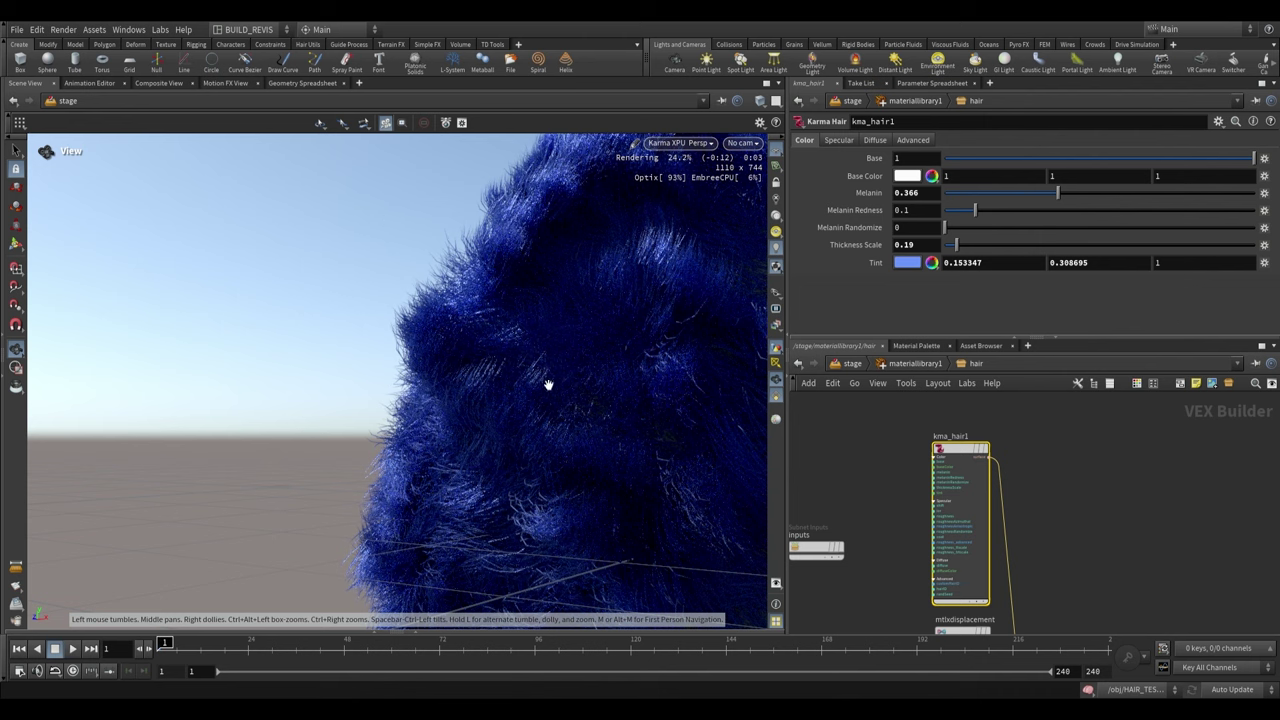
pyautogui.moveTo(953, 247); pyautogui.dragTo(1172, 244)
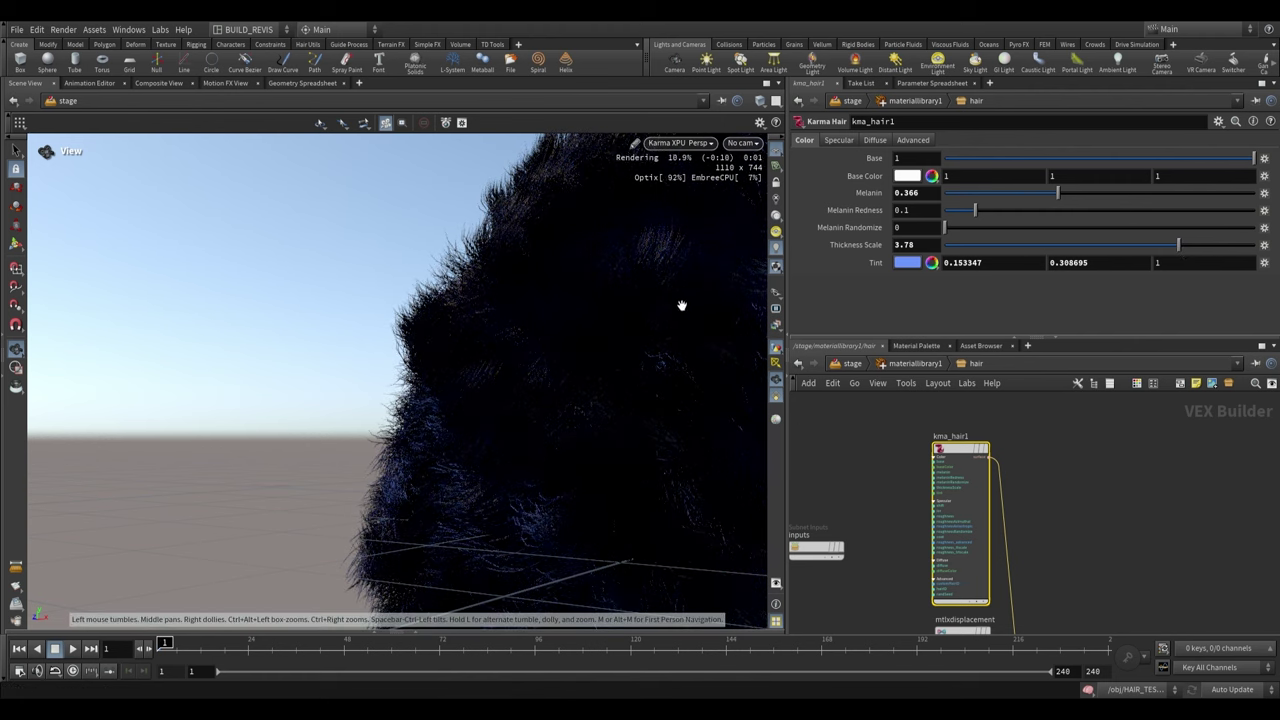
pyautogui.click(830, 141)
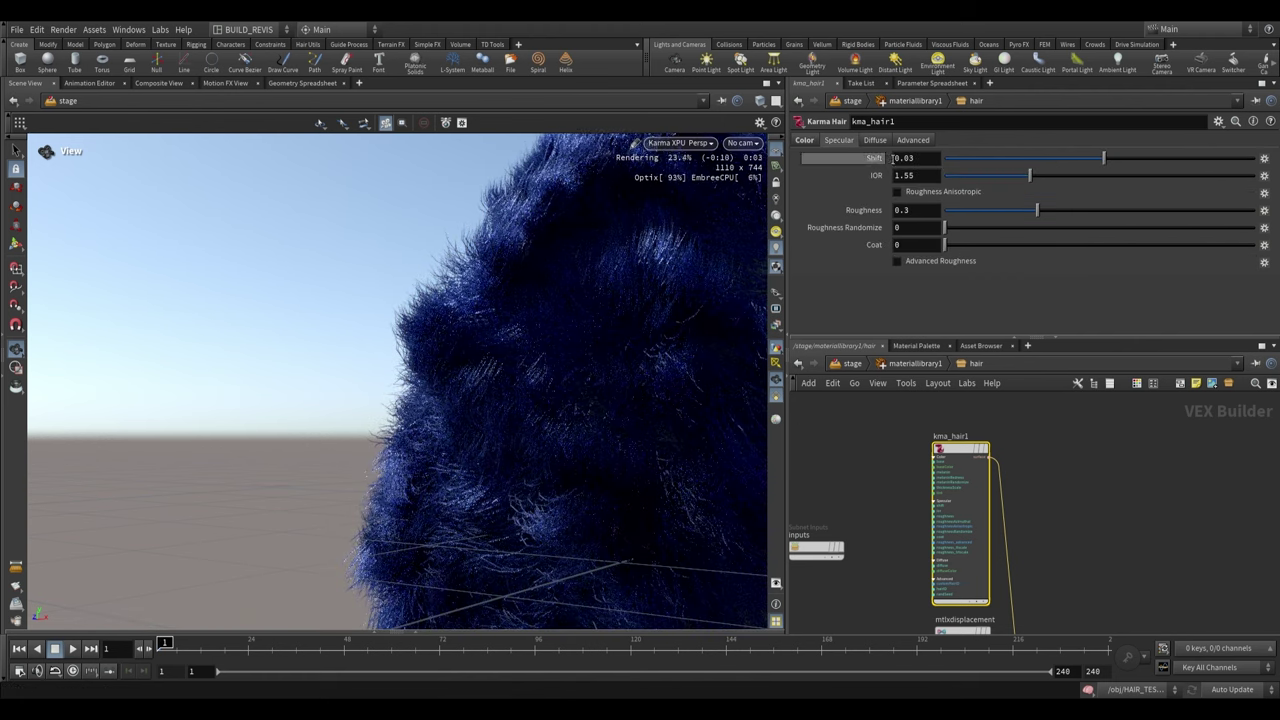
pyautogui.moveTo(1047, 159); pyautogui.dragTo(1137, 163)
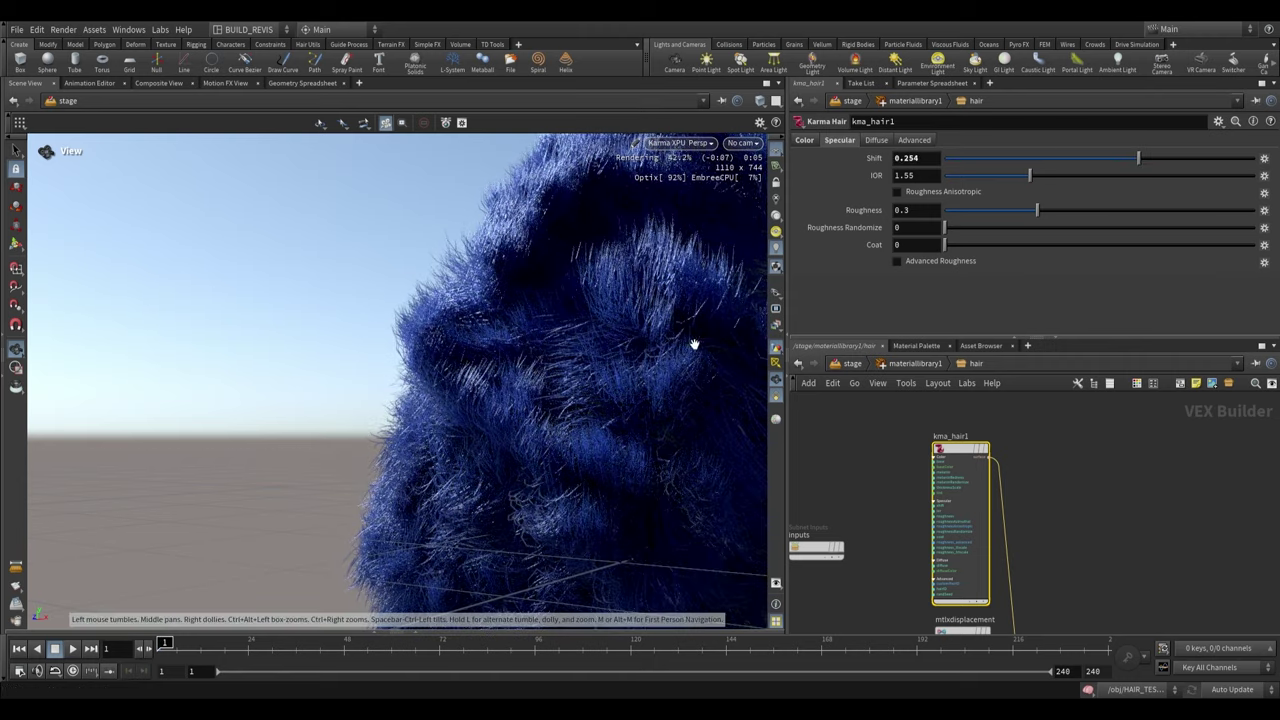
# Try the hair shader's Diffuse at 1, view the fur from another angle, and return Diffuse to 0
pyautogui.click(876, 140)
pyautogui.moveTo(950, 162); pyautogui.dragTo(1256, 160)
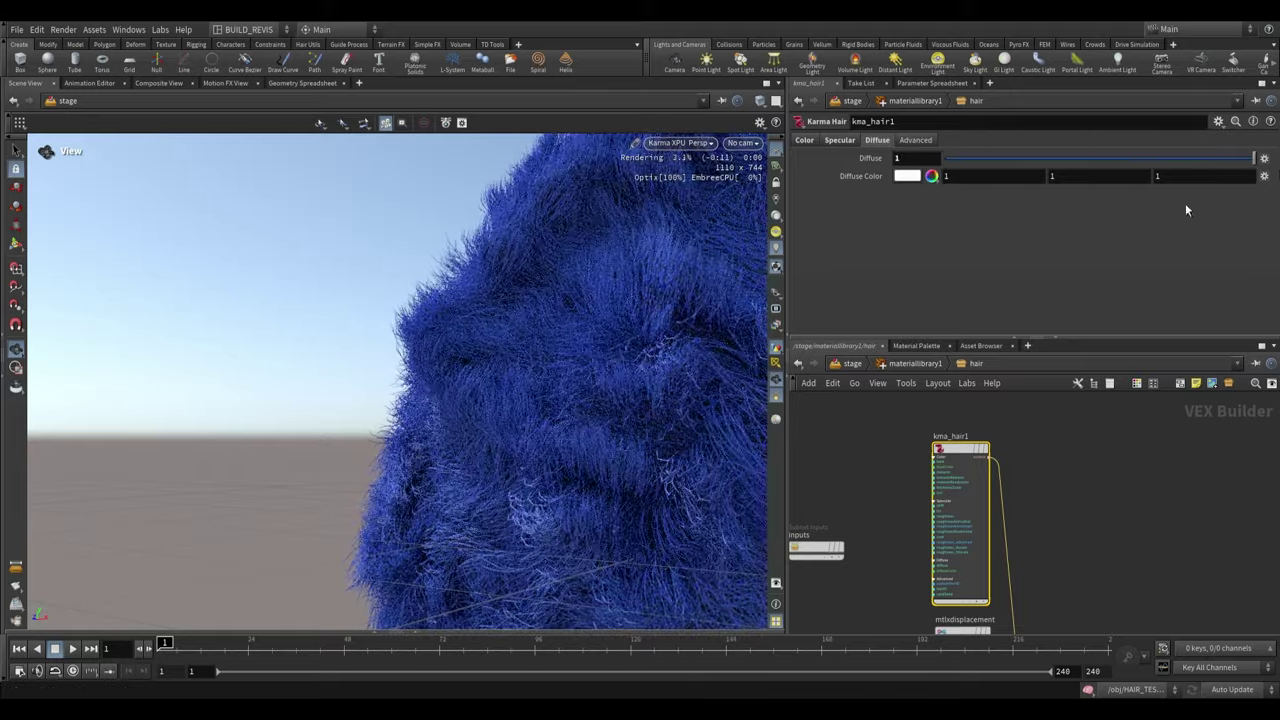
pyautogui.moveTo(670, 341); pyautogui.dragTo(414, 386)
pyautogui.scroll(-5, 603, 376)
pyautogui.moveTo(543, 351); pyautogui.dragTo(591, 371, button='middle')
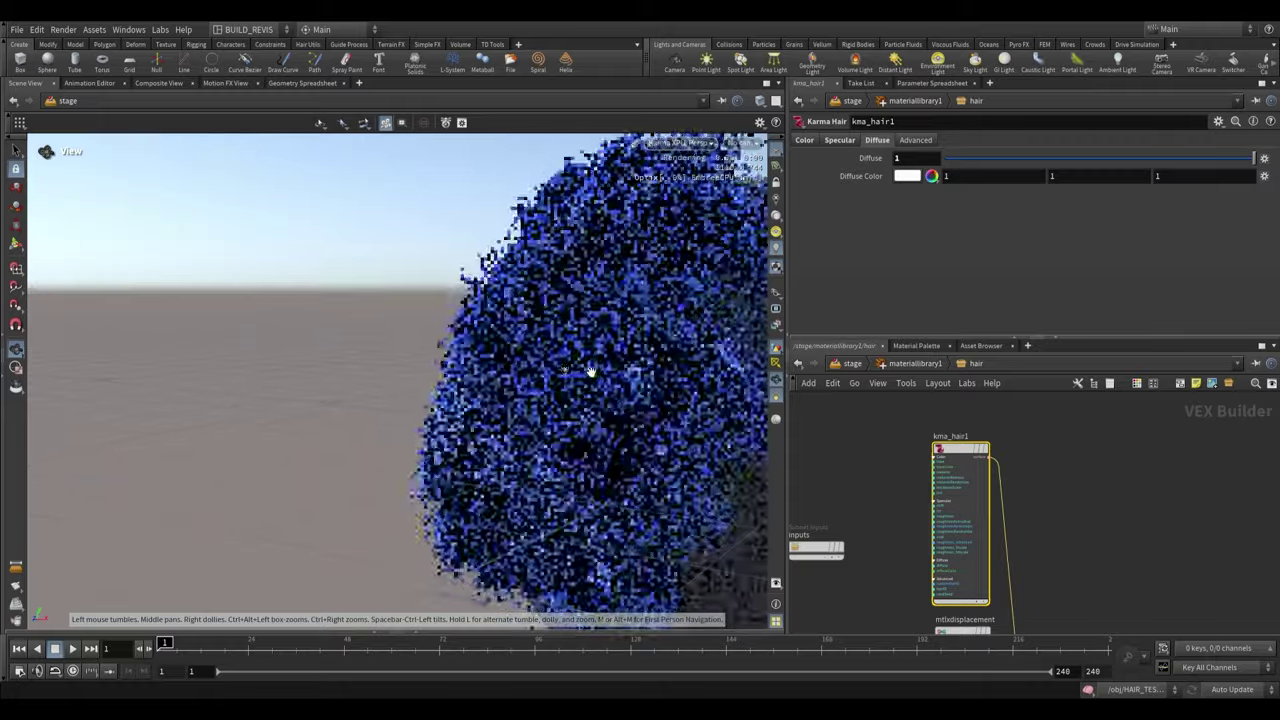
pyautogui.scroll(2, 576, 377)
pyautogui.moveTo(576, 377); pyautogui.dragTo(574, 352)
pyautogui.moveTo(1246, 158); pyautogui.dragTo(940, 156)
pyautogui.moveTo(568, 408); pyautogui.dragTo(491, 357)
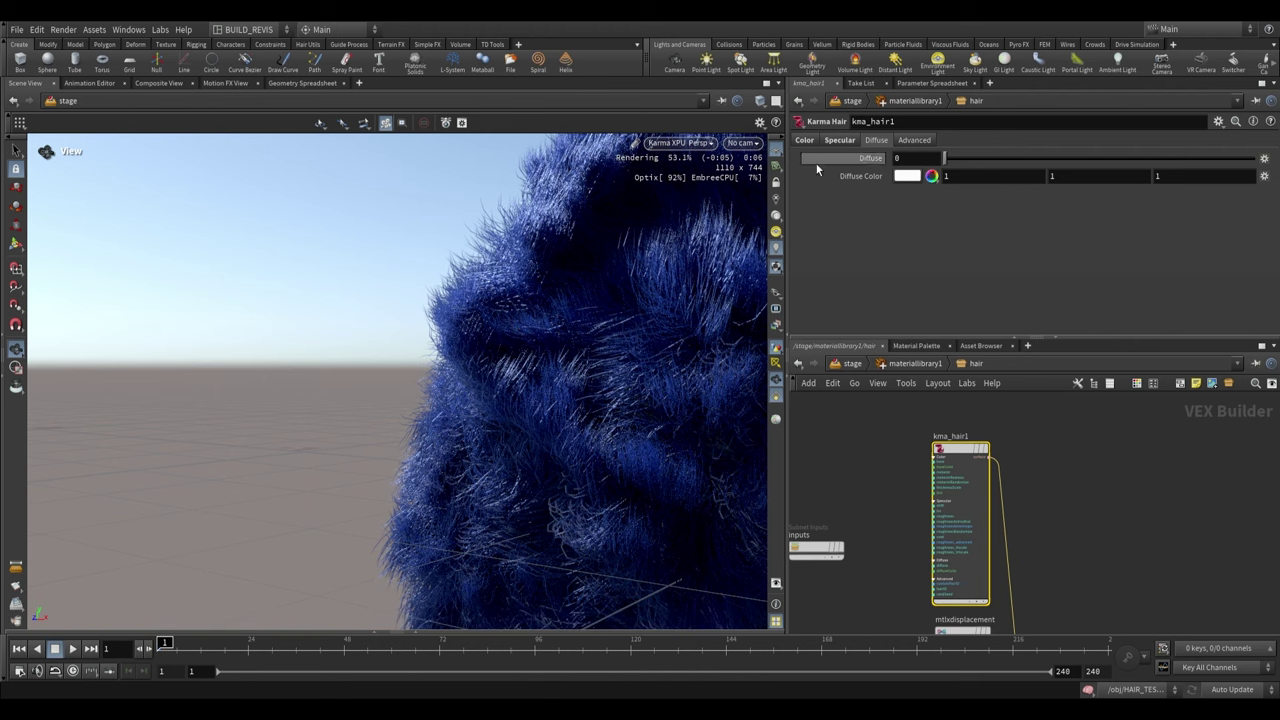
pyautogui.click(839, 140)
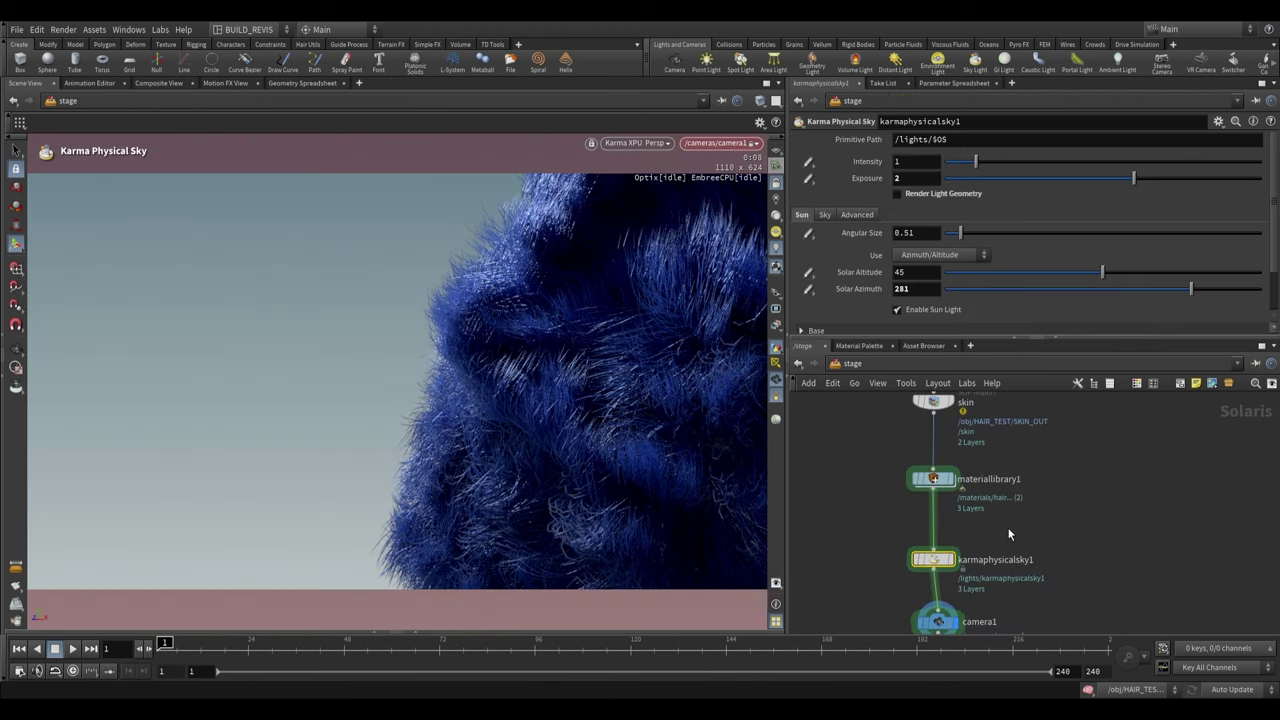
# Return to HAIR_TEST, select the HAIR_OUT null and display the hair curves' points up close
pyautogui.scroll(3, 1006, 529)
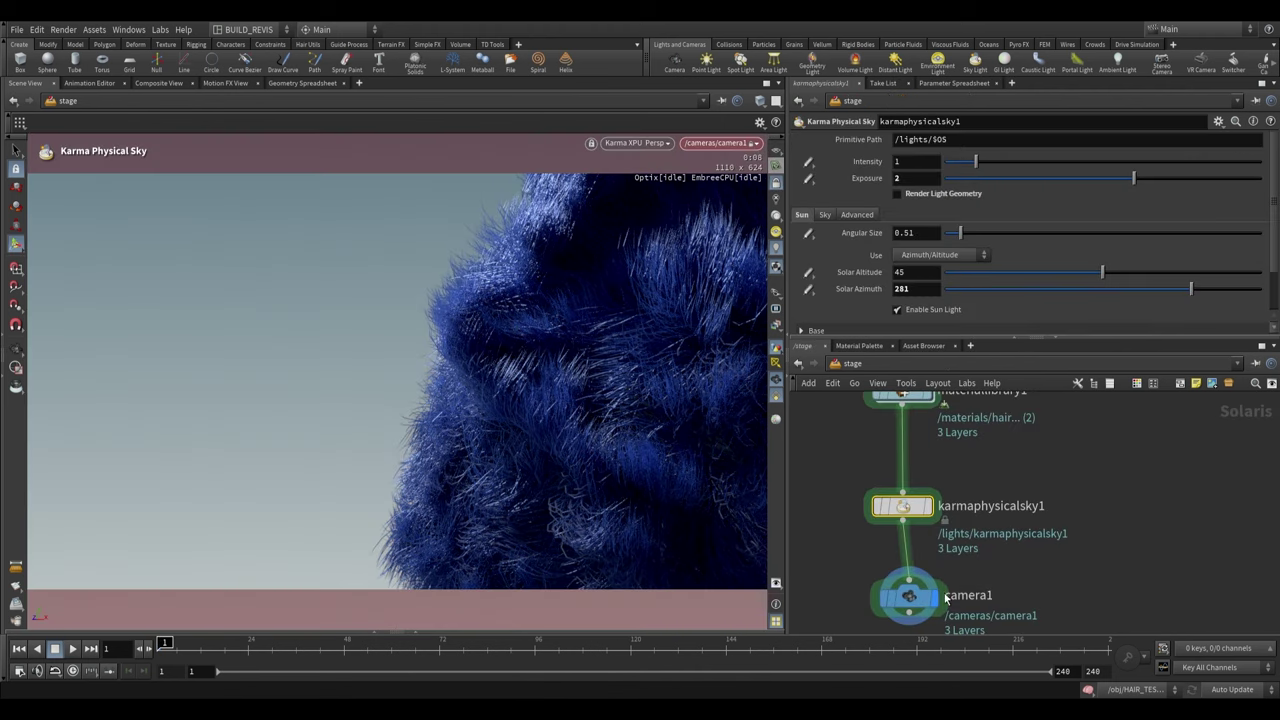
pyautogui.click(850, 363)
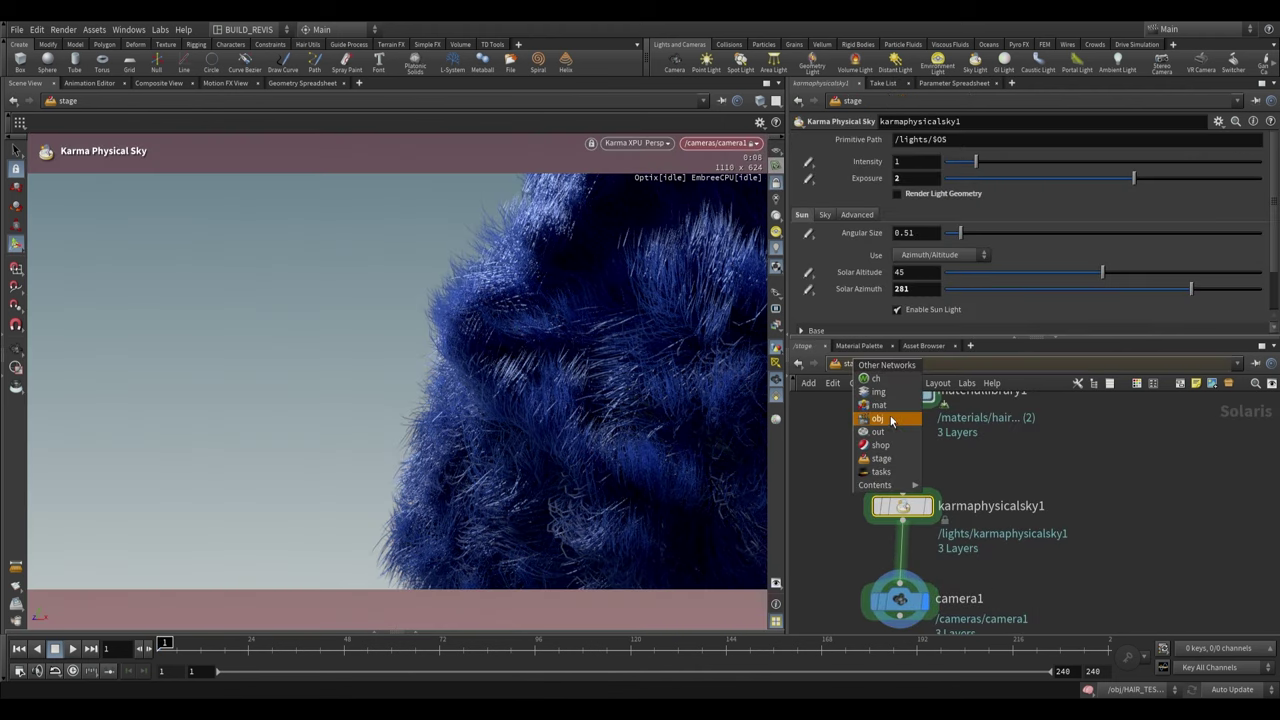
pyautogui.click(896, 425)
pyautogui.click(1007, 481)
pyautogui.doubleClick(1000, 478)
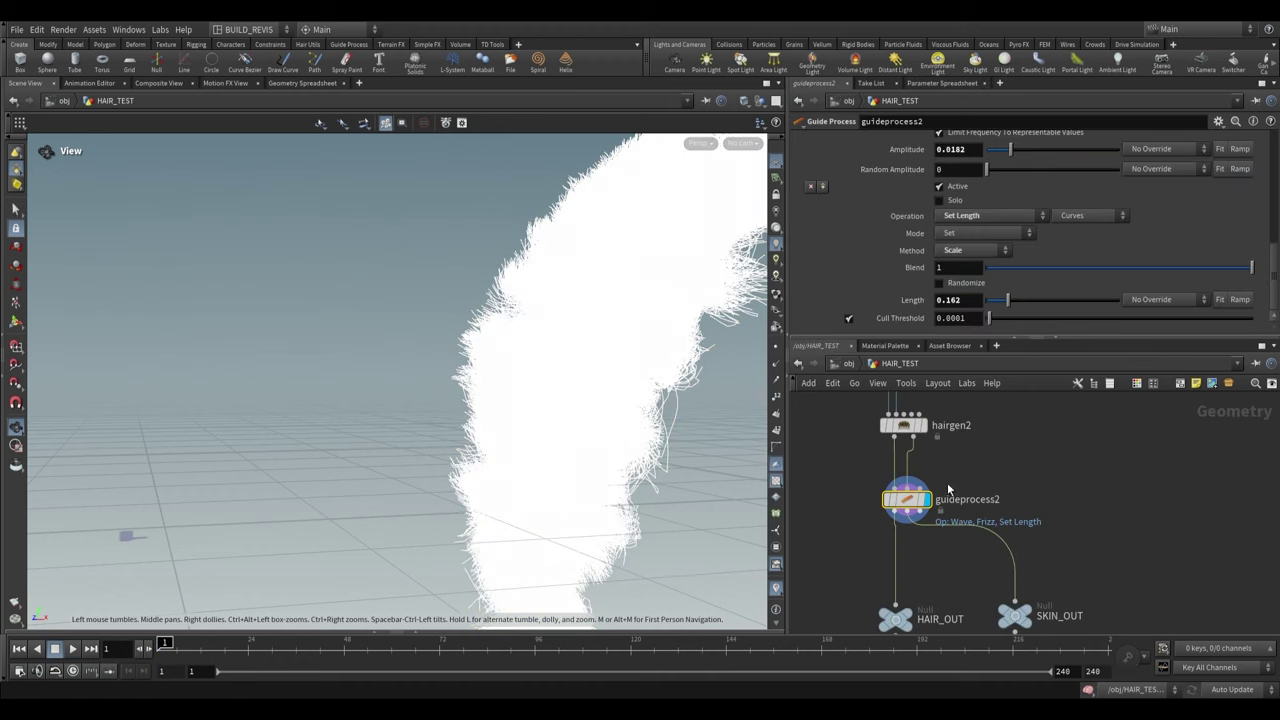
pyautogui.scroll(2, 984, 573)
pyautogui.scroll(2, 982, 518)
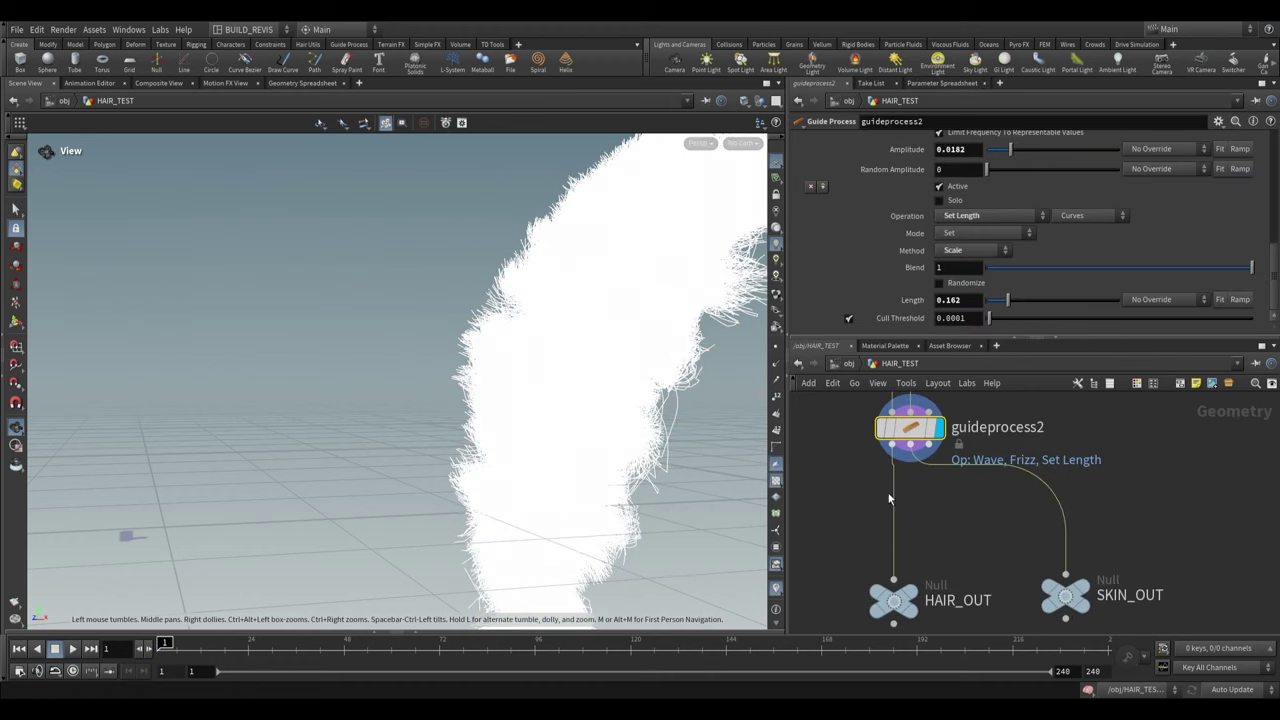
pyautogui.click(913, 592)
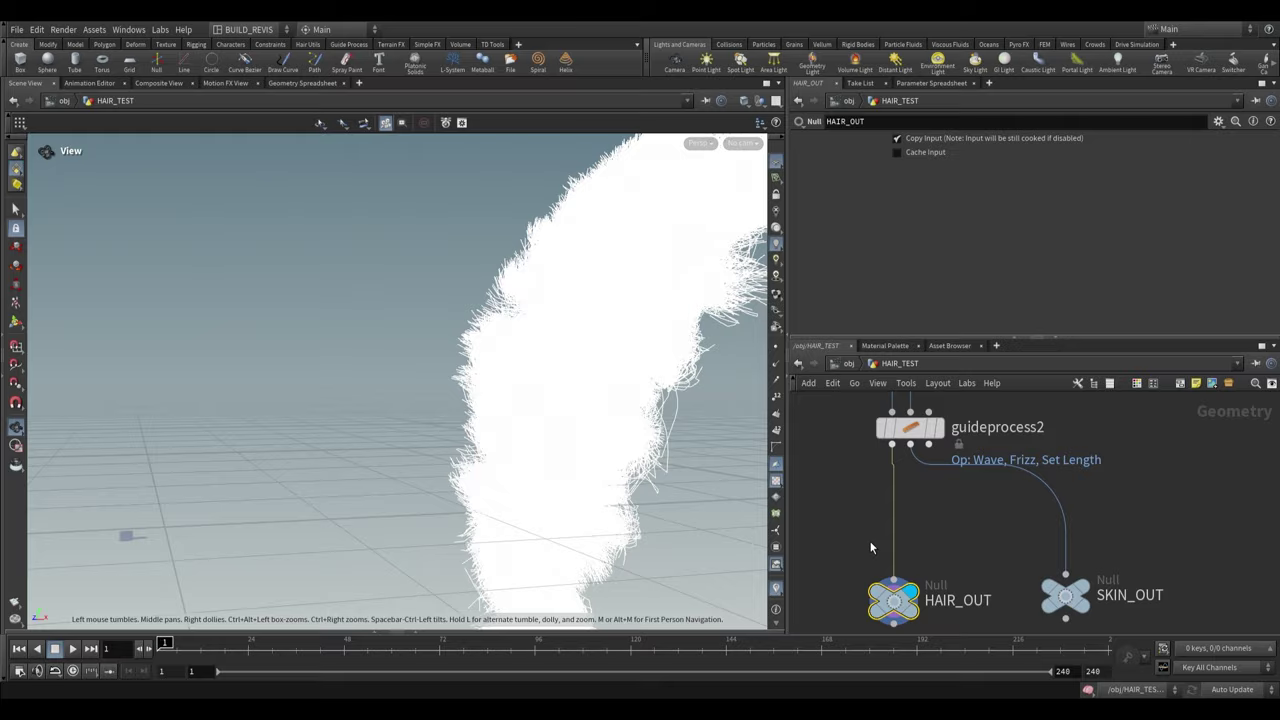
pyautogui.click(777, 353)
pyautogui.scroll(10, 560, 370)
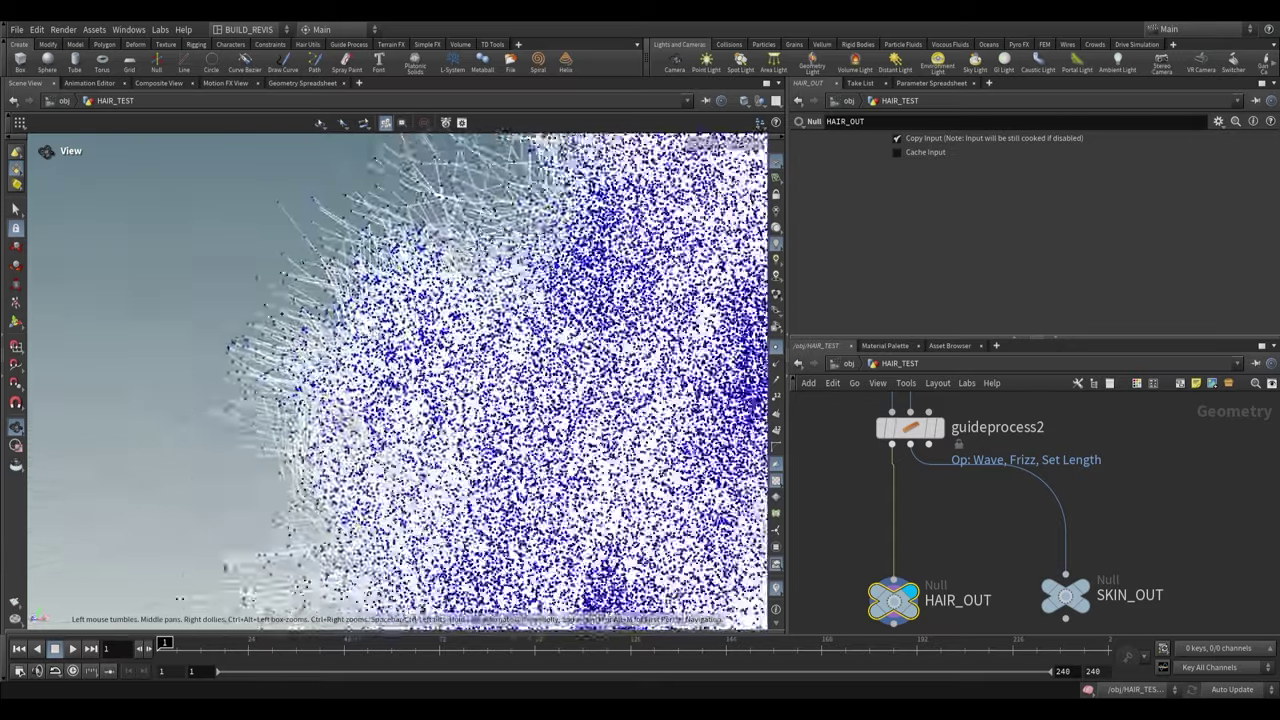
# Insert a Subdivide node between guideprocess2 and HAIR_OUT
pyautogui.write('subd')
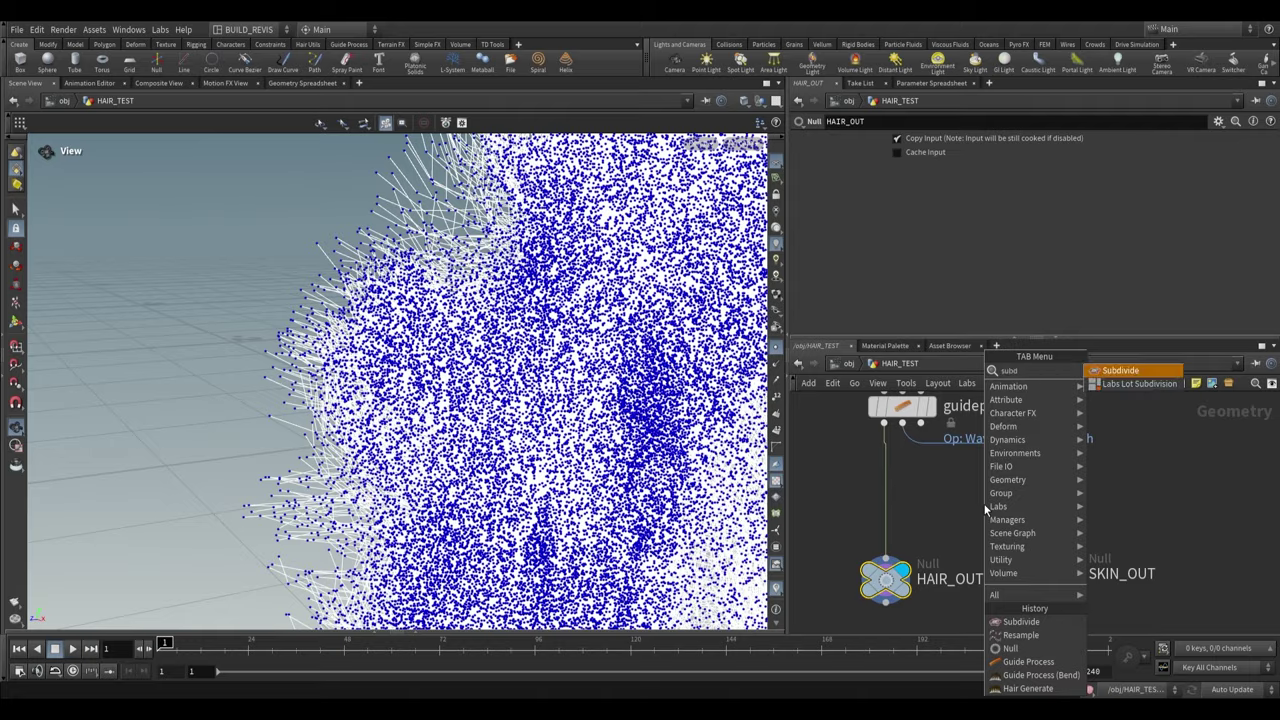
pyautogui.press('Return')
pyautogui.click(878, 501)
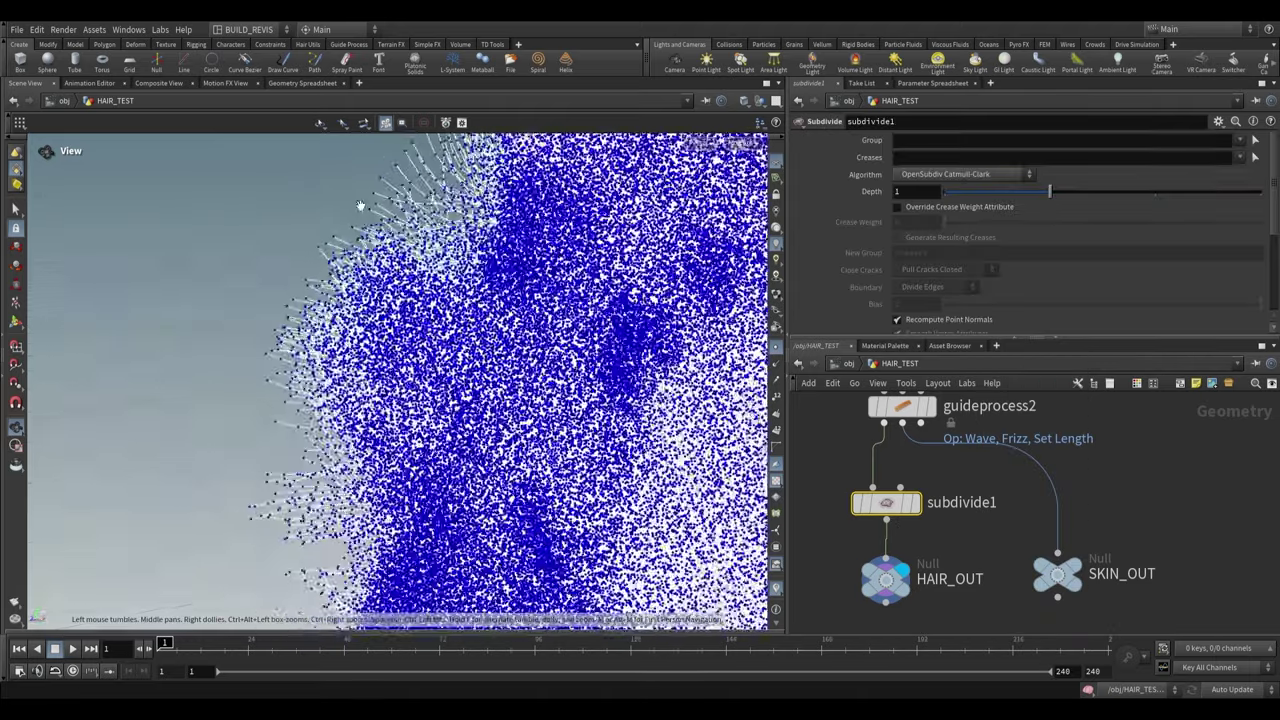
# Go back to stage and set camera1's Focus Distance to about 0.857 and F-Stop to 3.2
pyautogui.press('u')
pyautogui.click(857, 385)
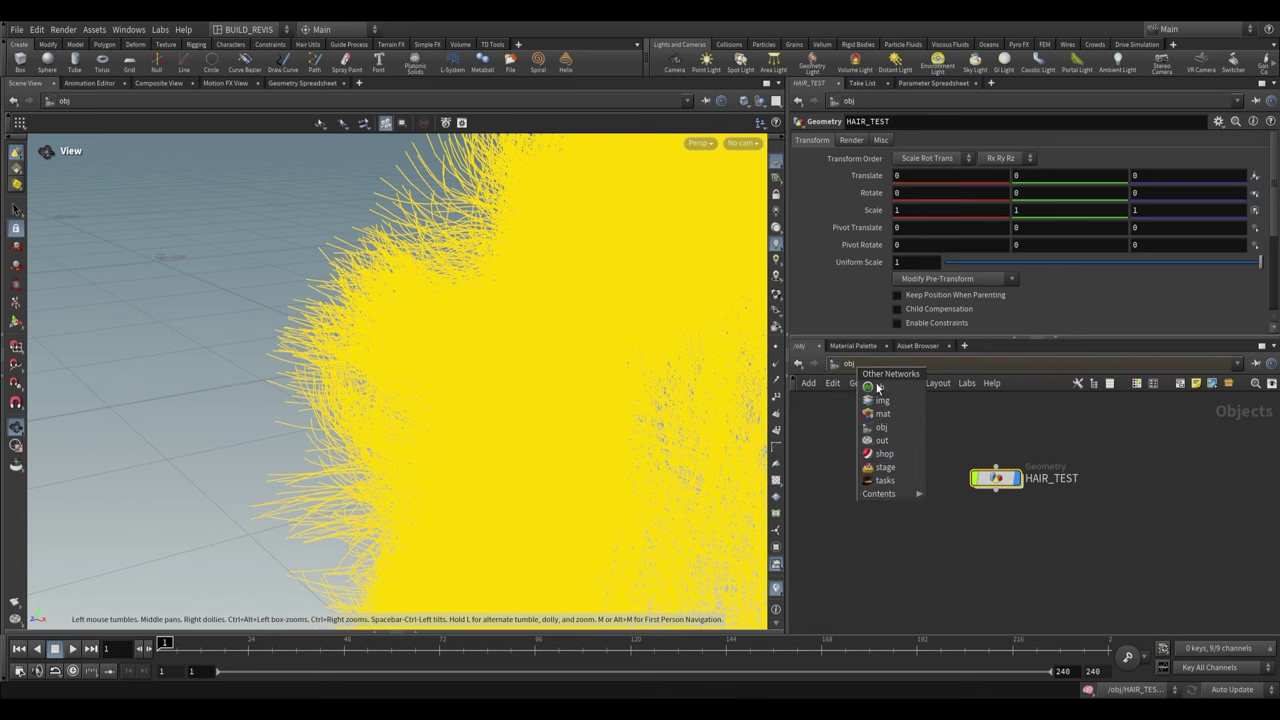
pyautogui.click(886, 467)
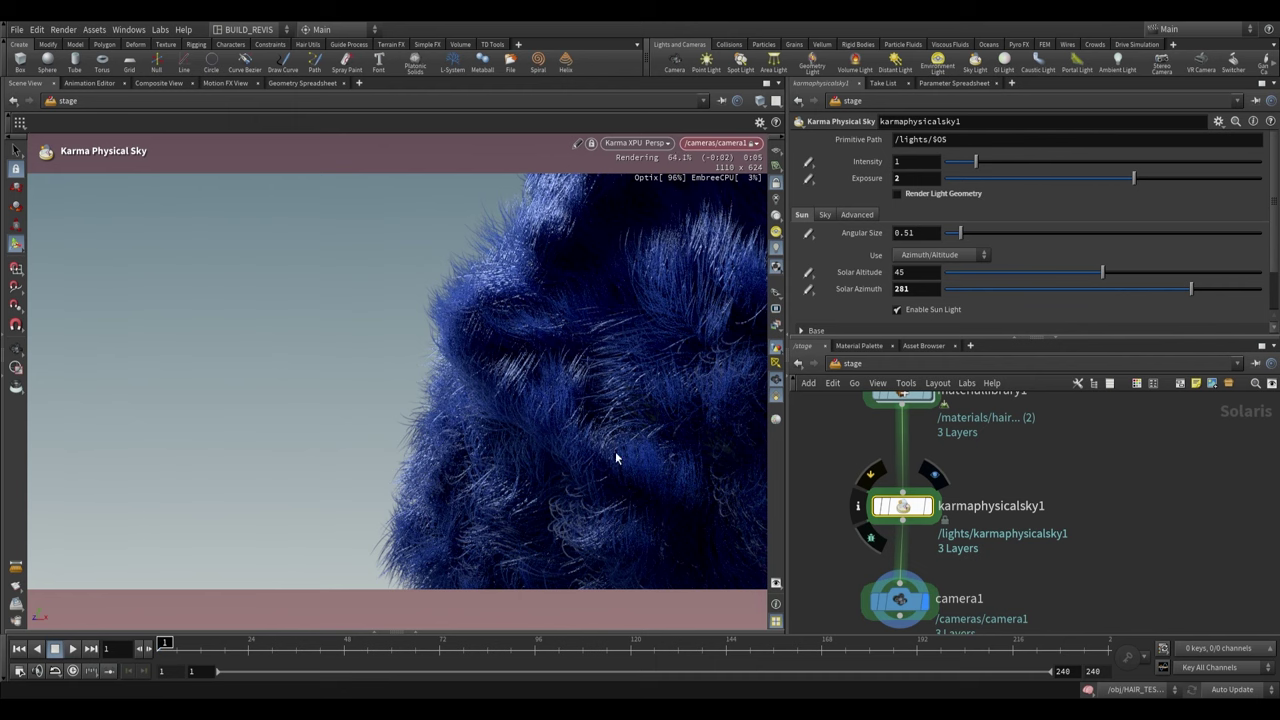
pyautogui.click(900, 598)
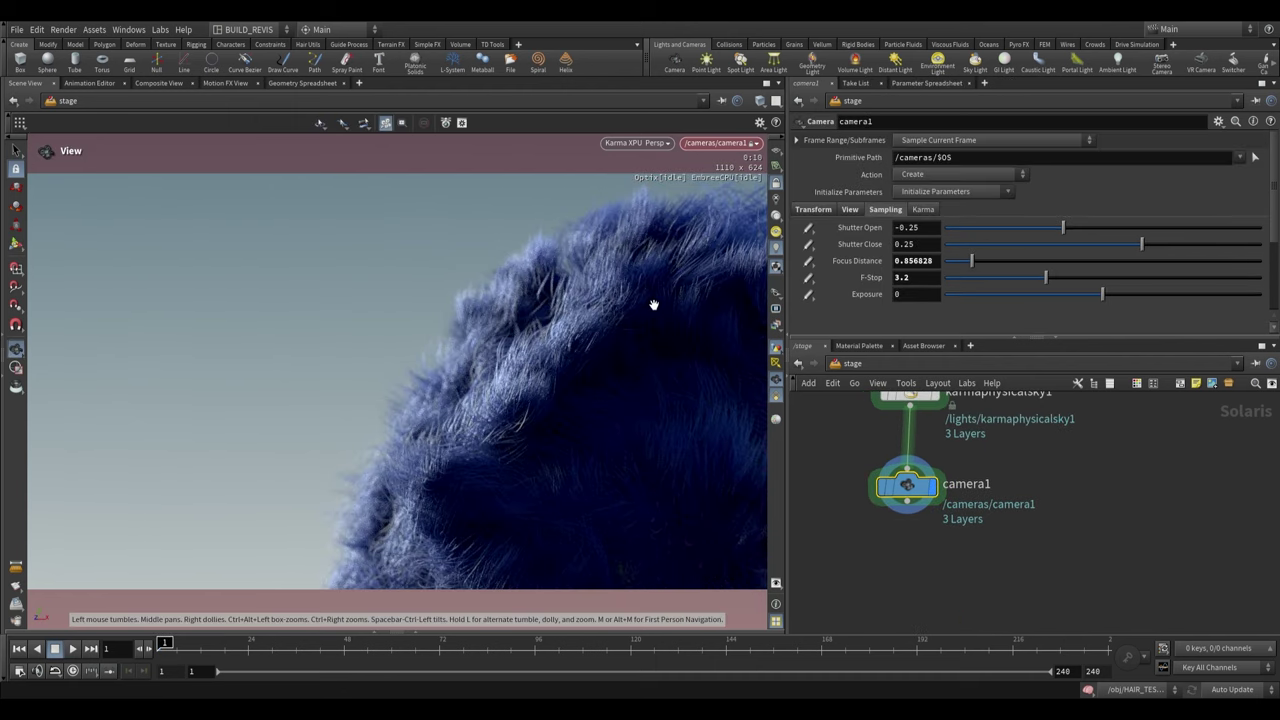
# Set hairgen2's Density to about 74294 in HAIR_TEST, check the HAIR_OUT node, and return to stage
pyautogui.click(803, 346)
pyautogui.click(870, 385)
pyautogui.click(1000, 481)
pyautogui.doubleClick(998, 479)
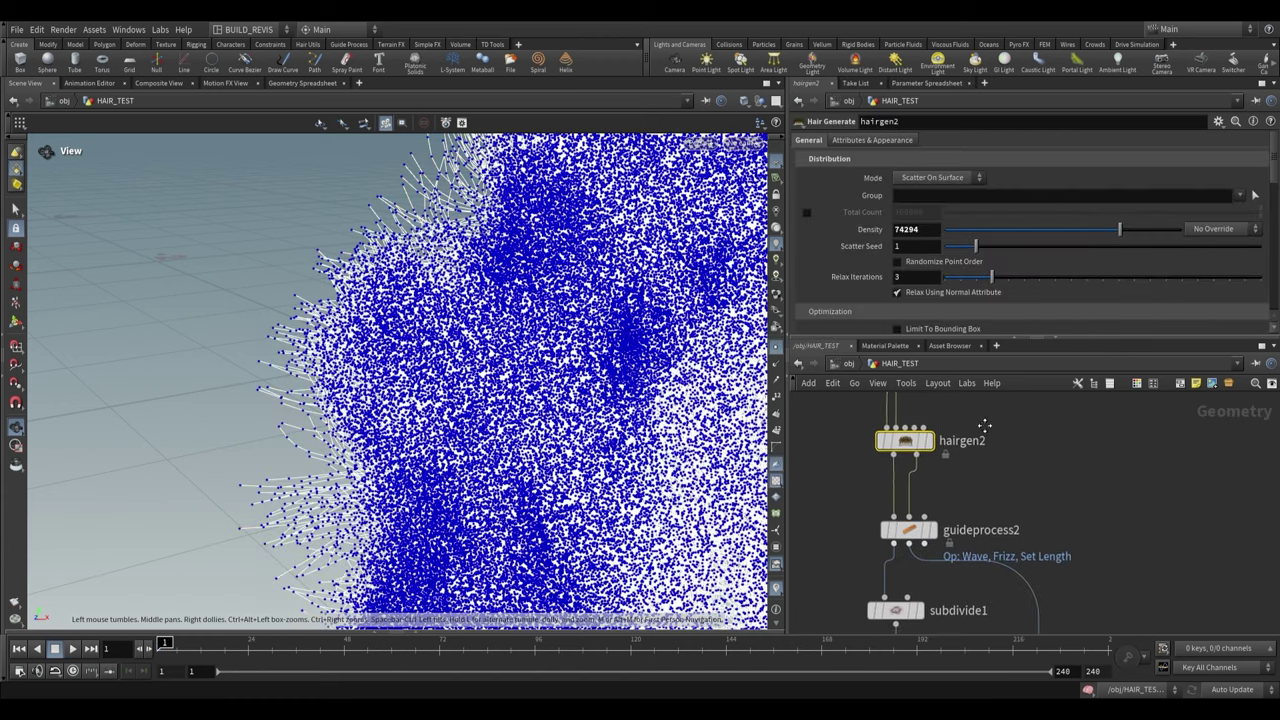
pyautogui.scroll(-4, 930, 440)
pyautogui.scroll(4, 960, 452)
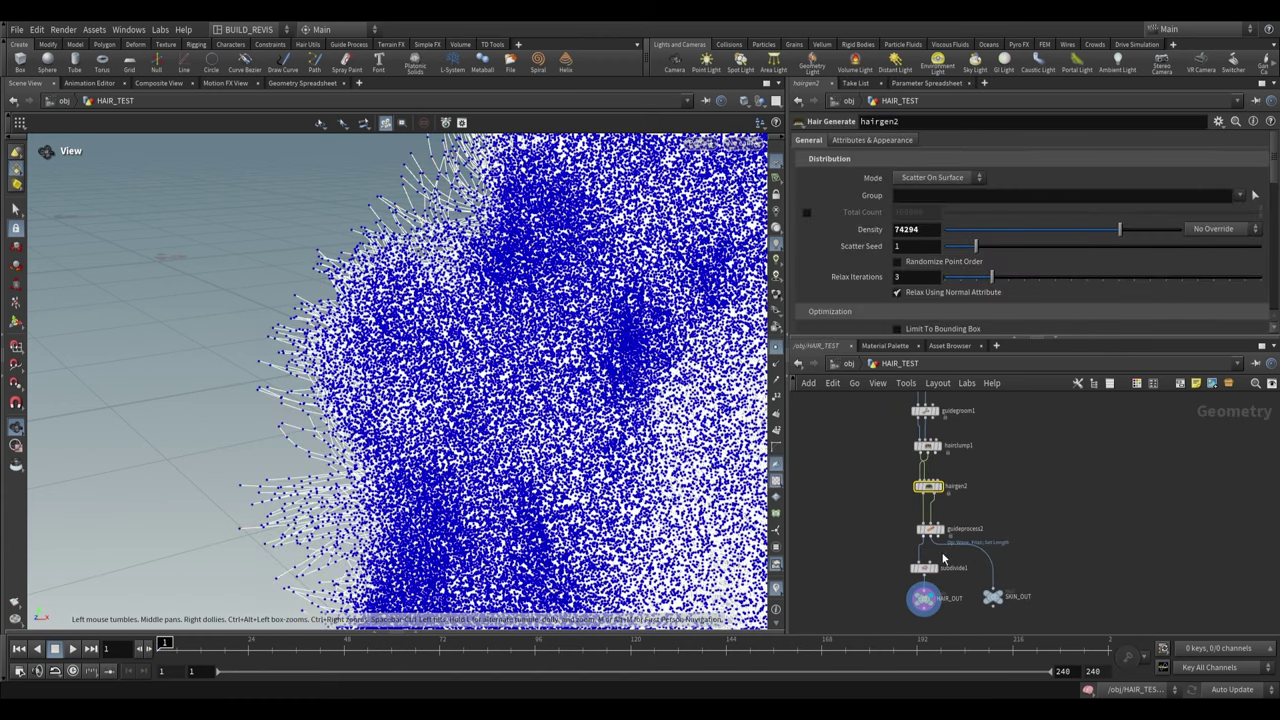
pyautogui.middleClick(922, 582)
pyautogui.click(855, 366)
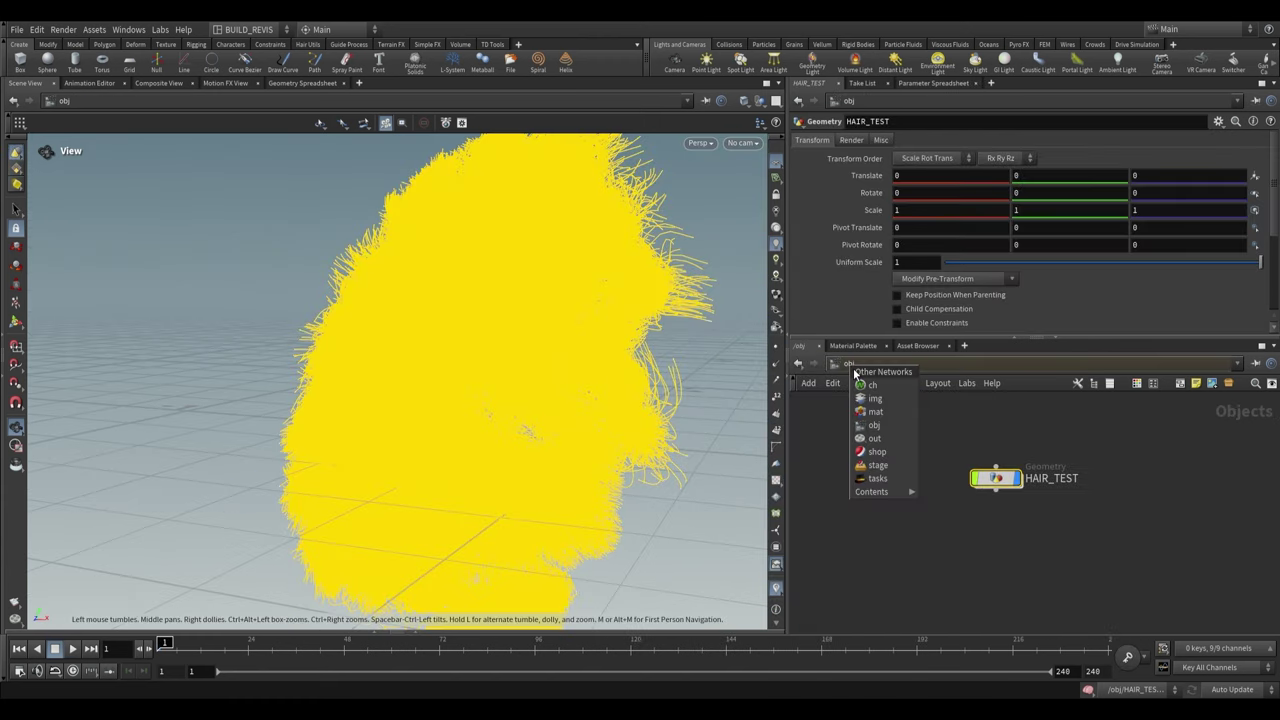
pyautogui.click(1039, 540)
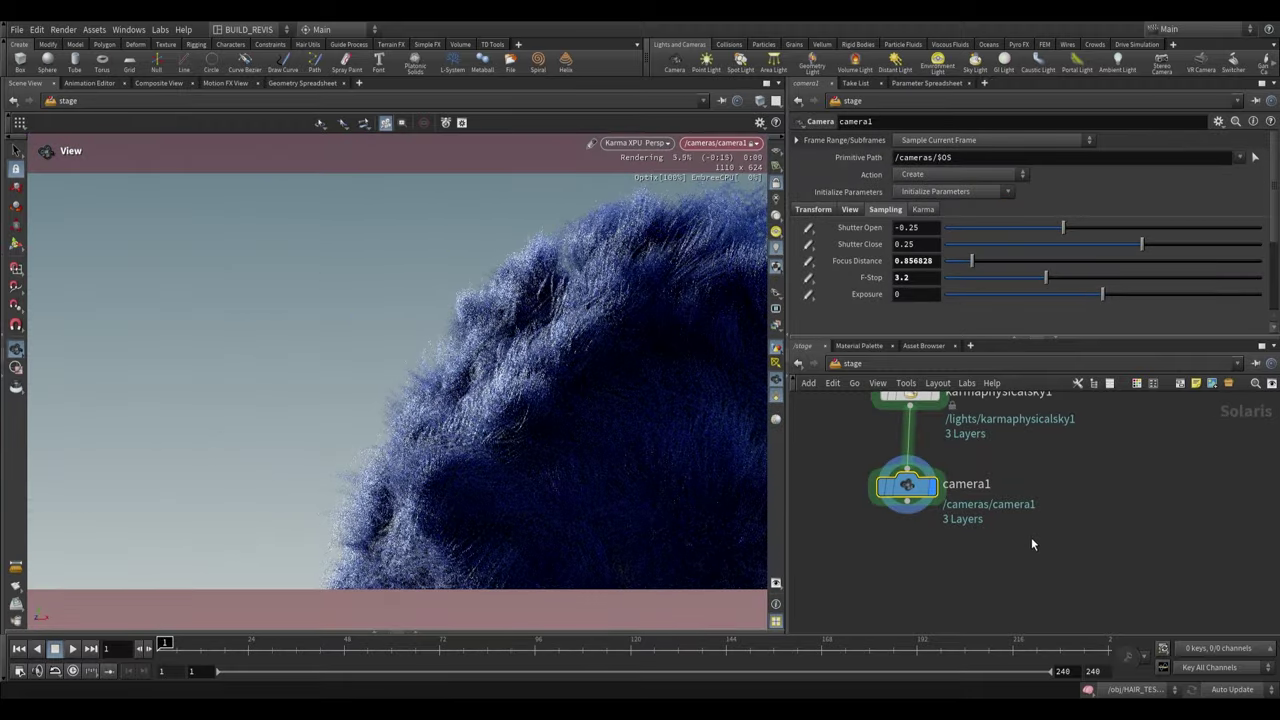